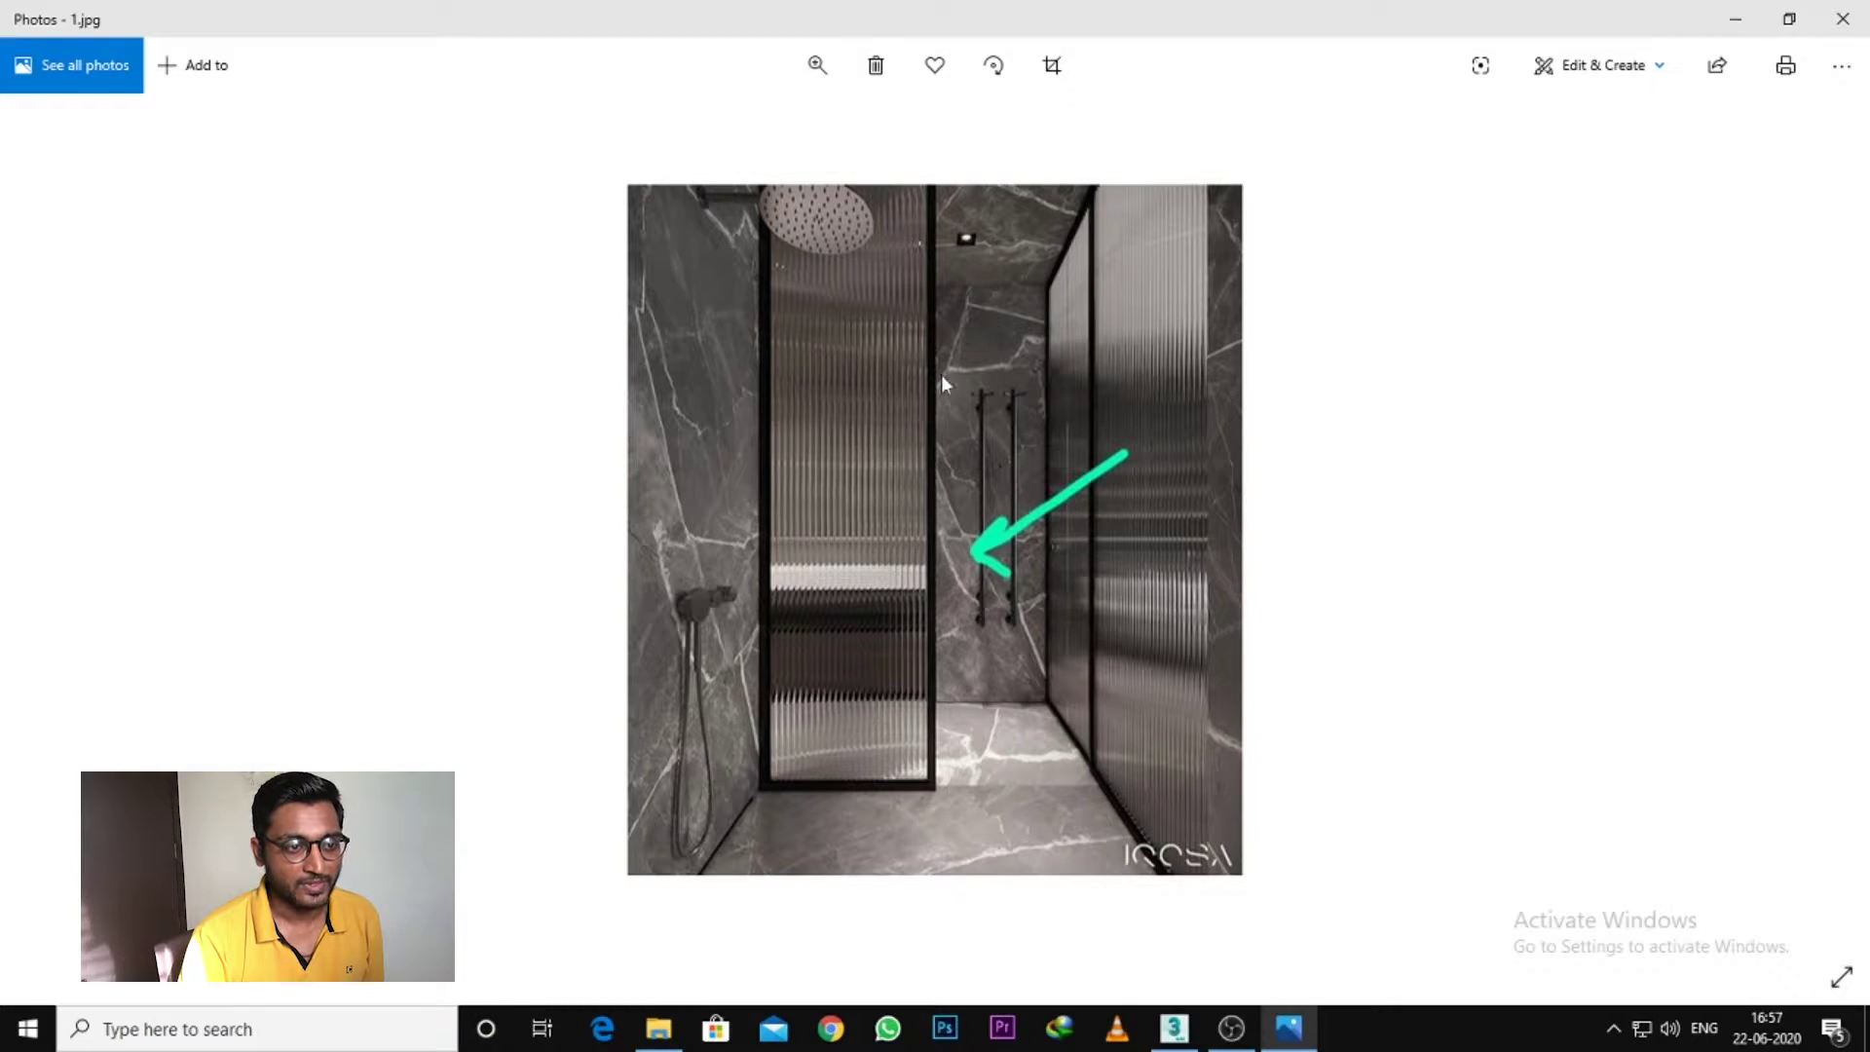
# Step: Maximize the Perspective viewport after checking the bathroom reference photo
pyautogui.click(1174, 1029)
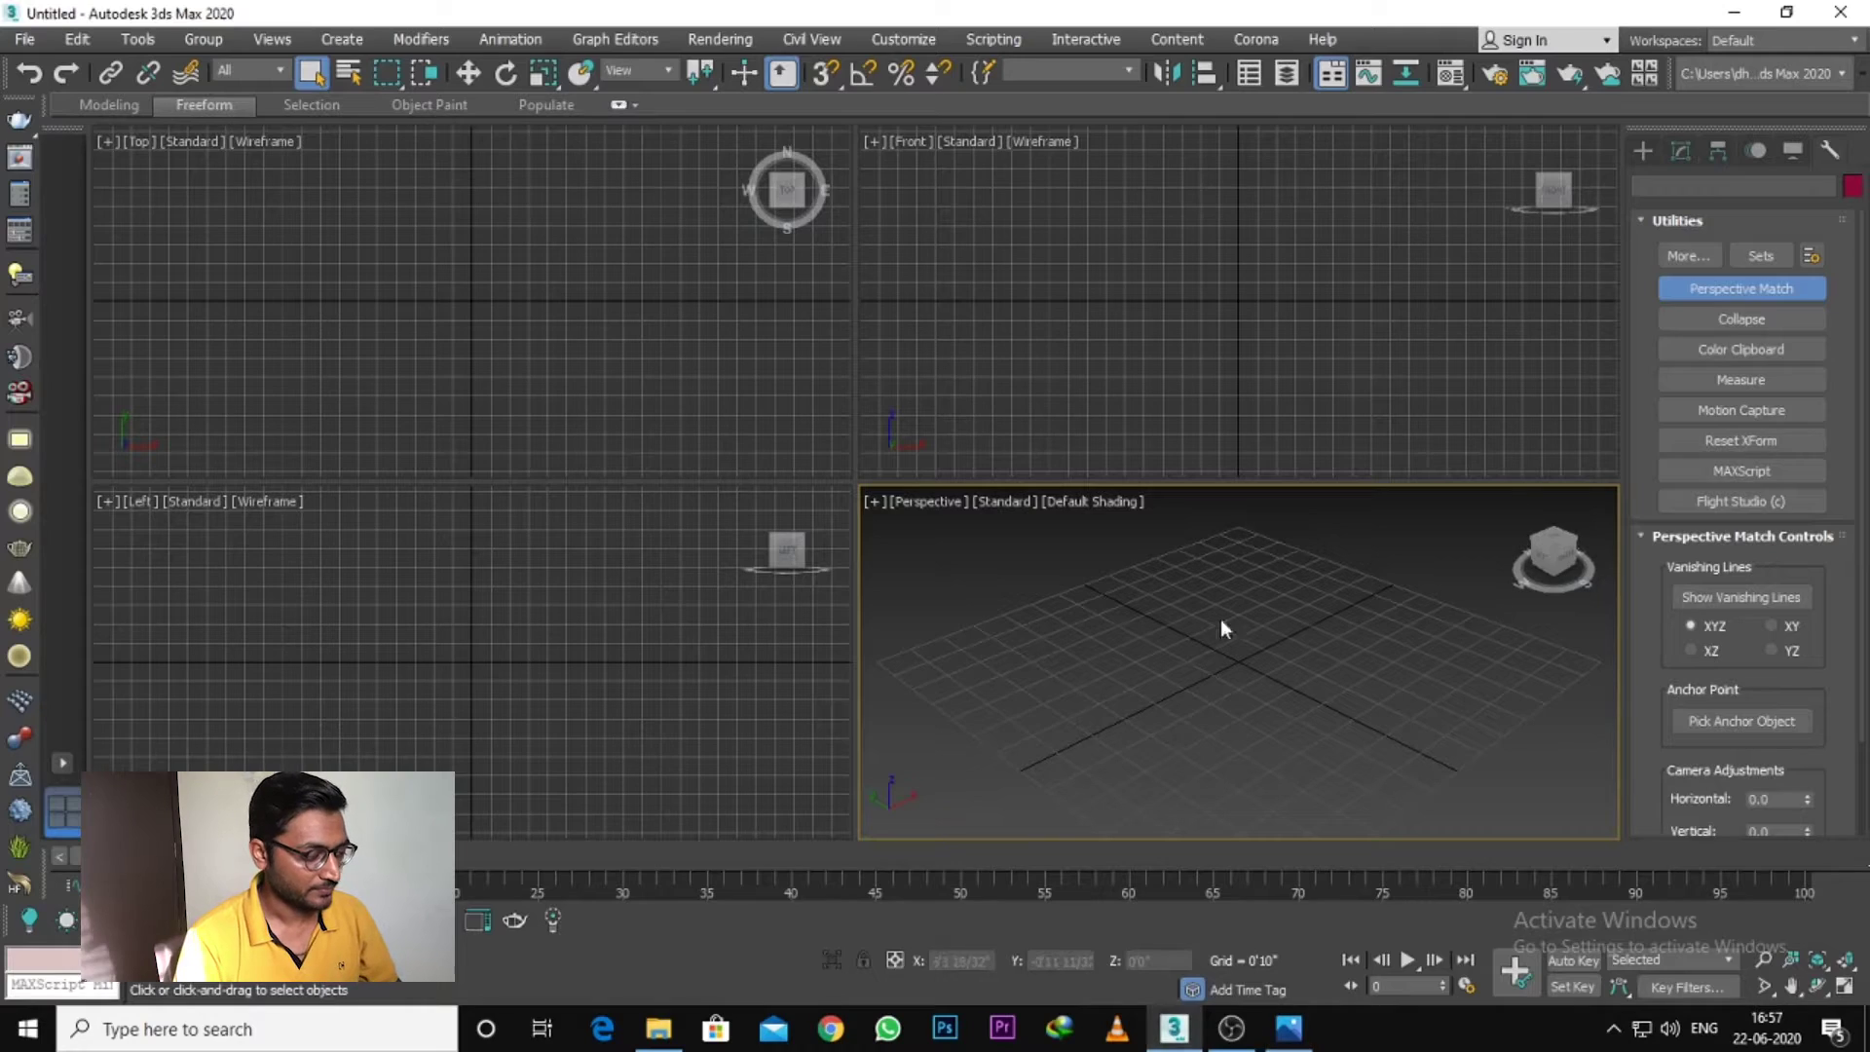
pyautogui.hotkey('alt', 'w')
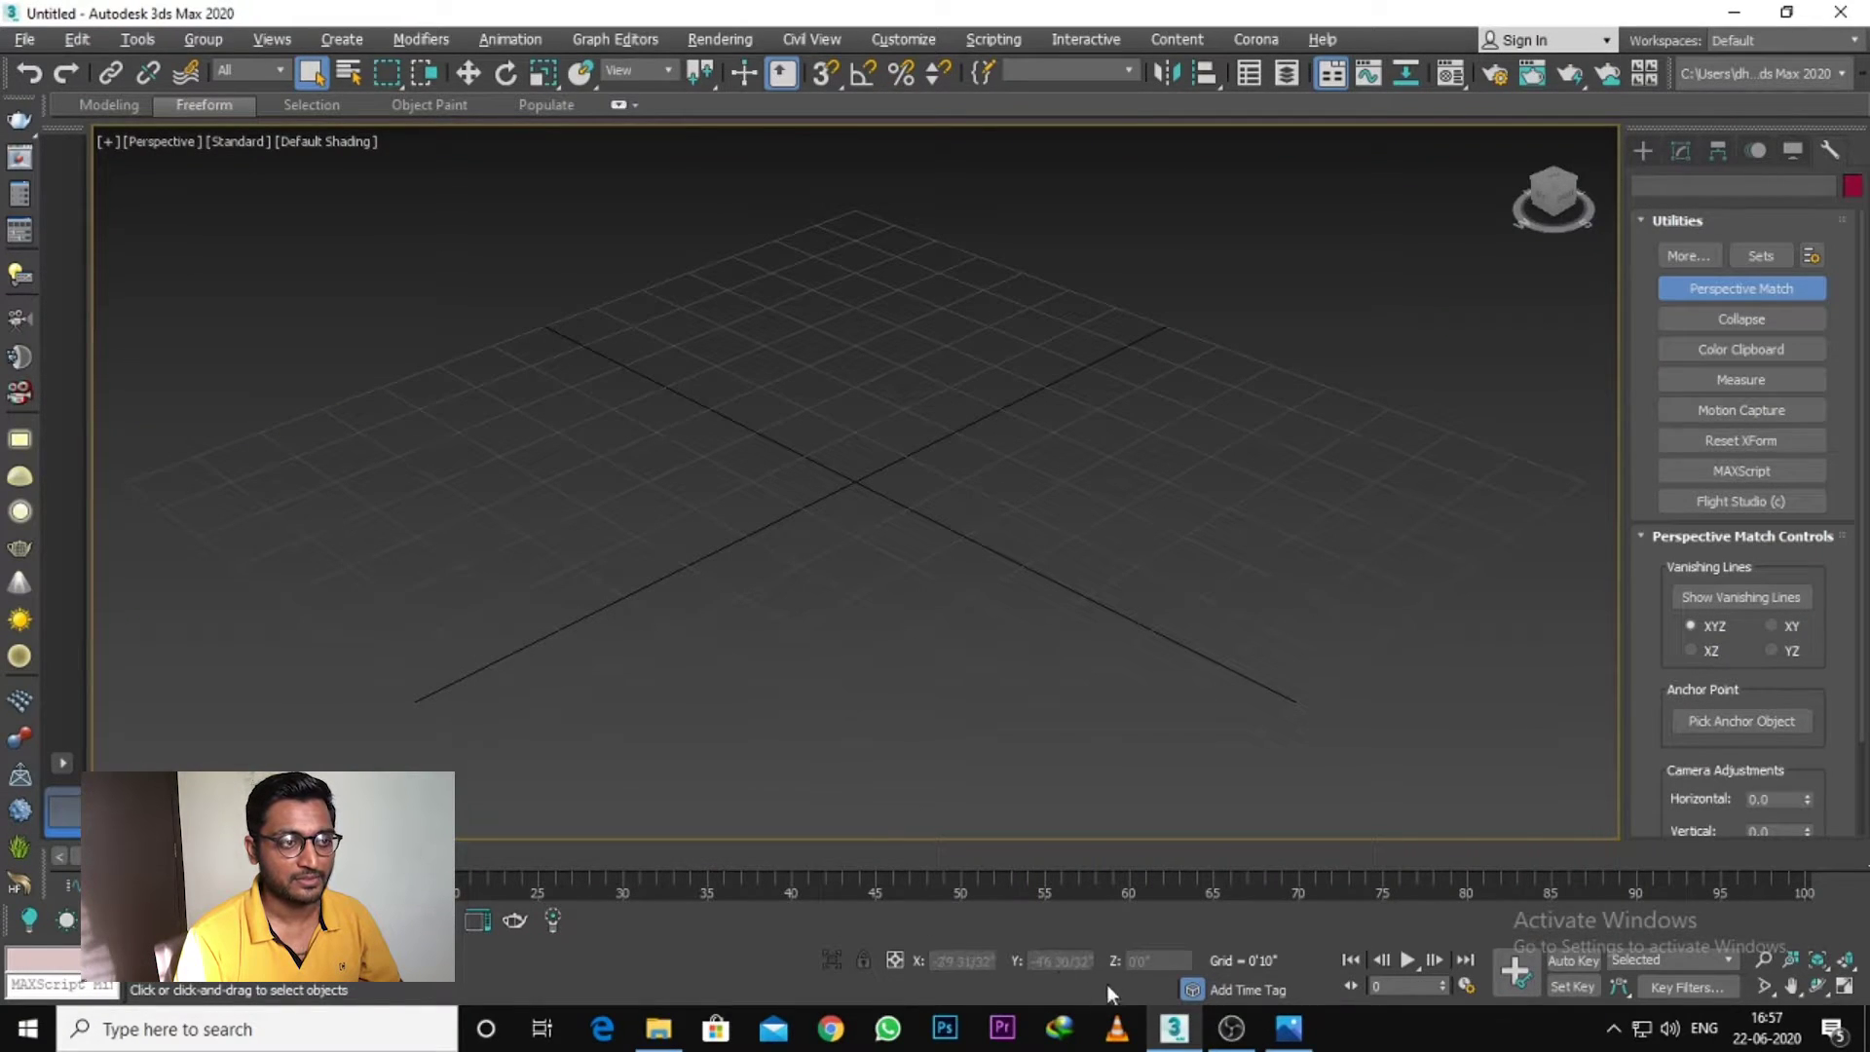
pyautogui.click(1286, 1028)
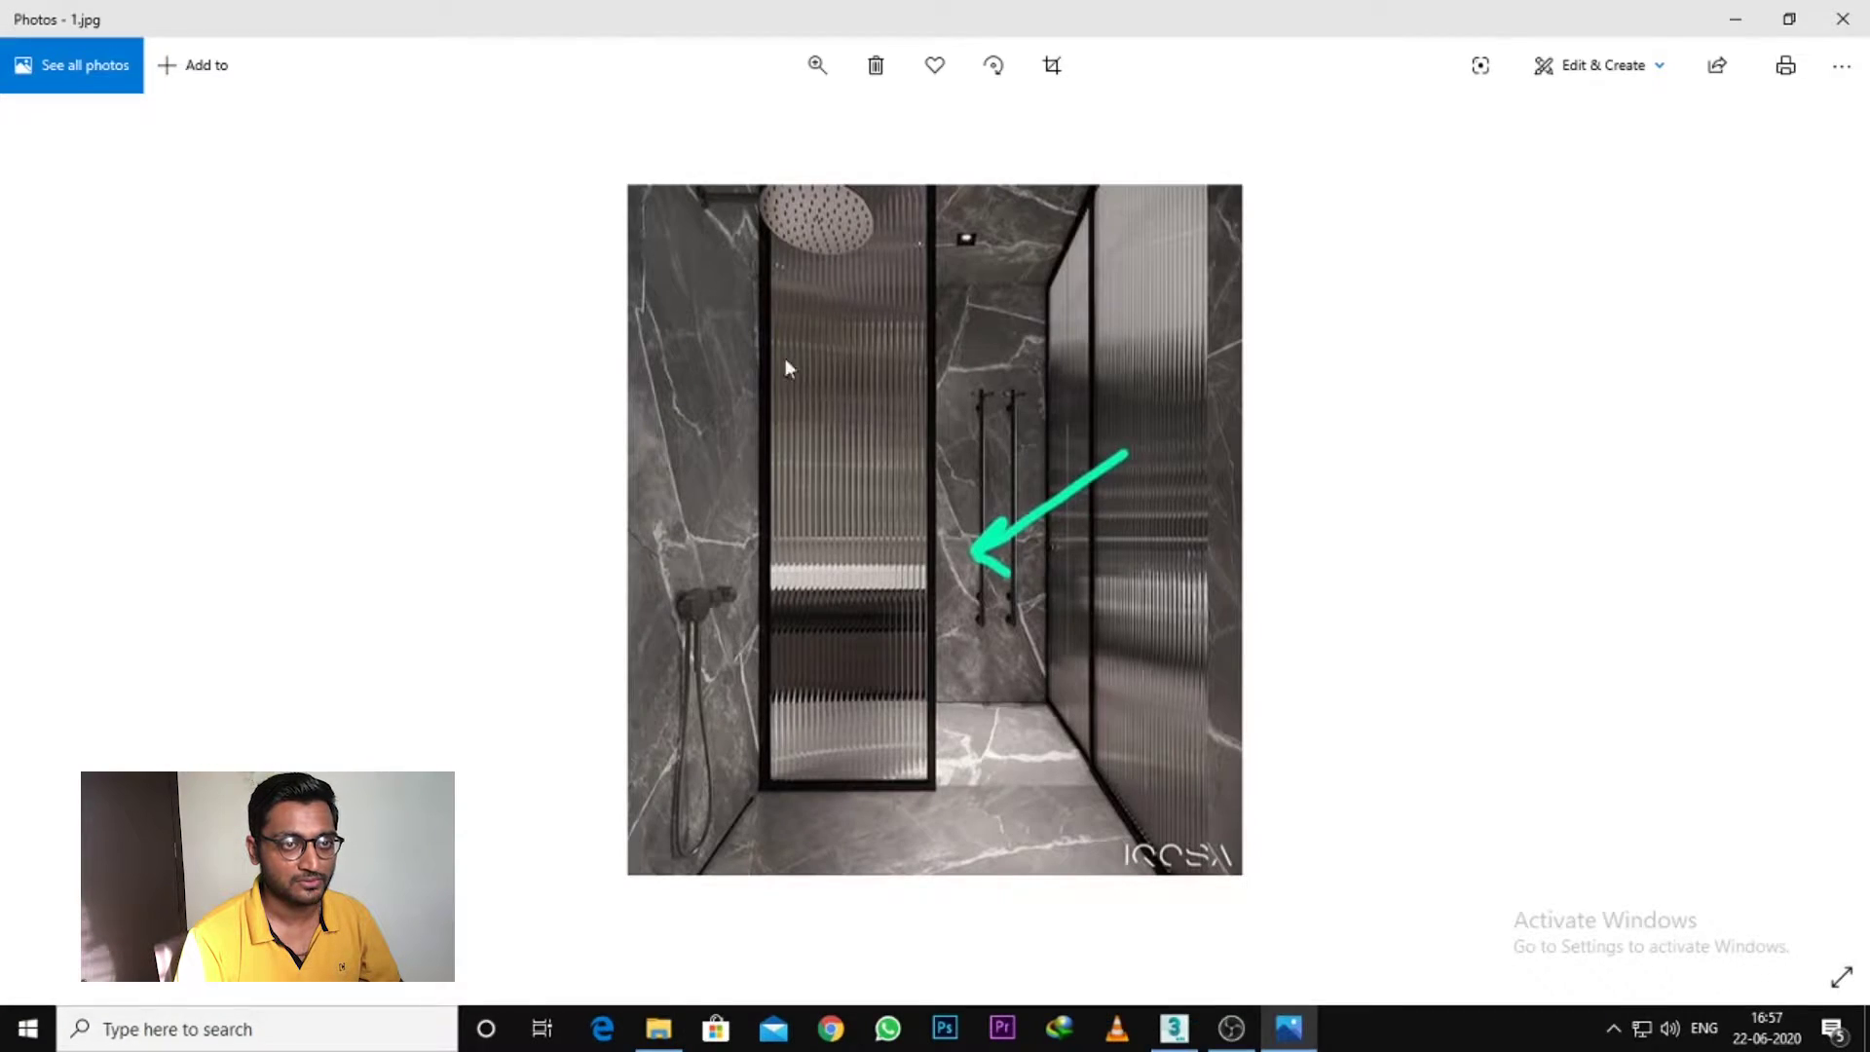
pyautogui.click(1734, 19)
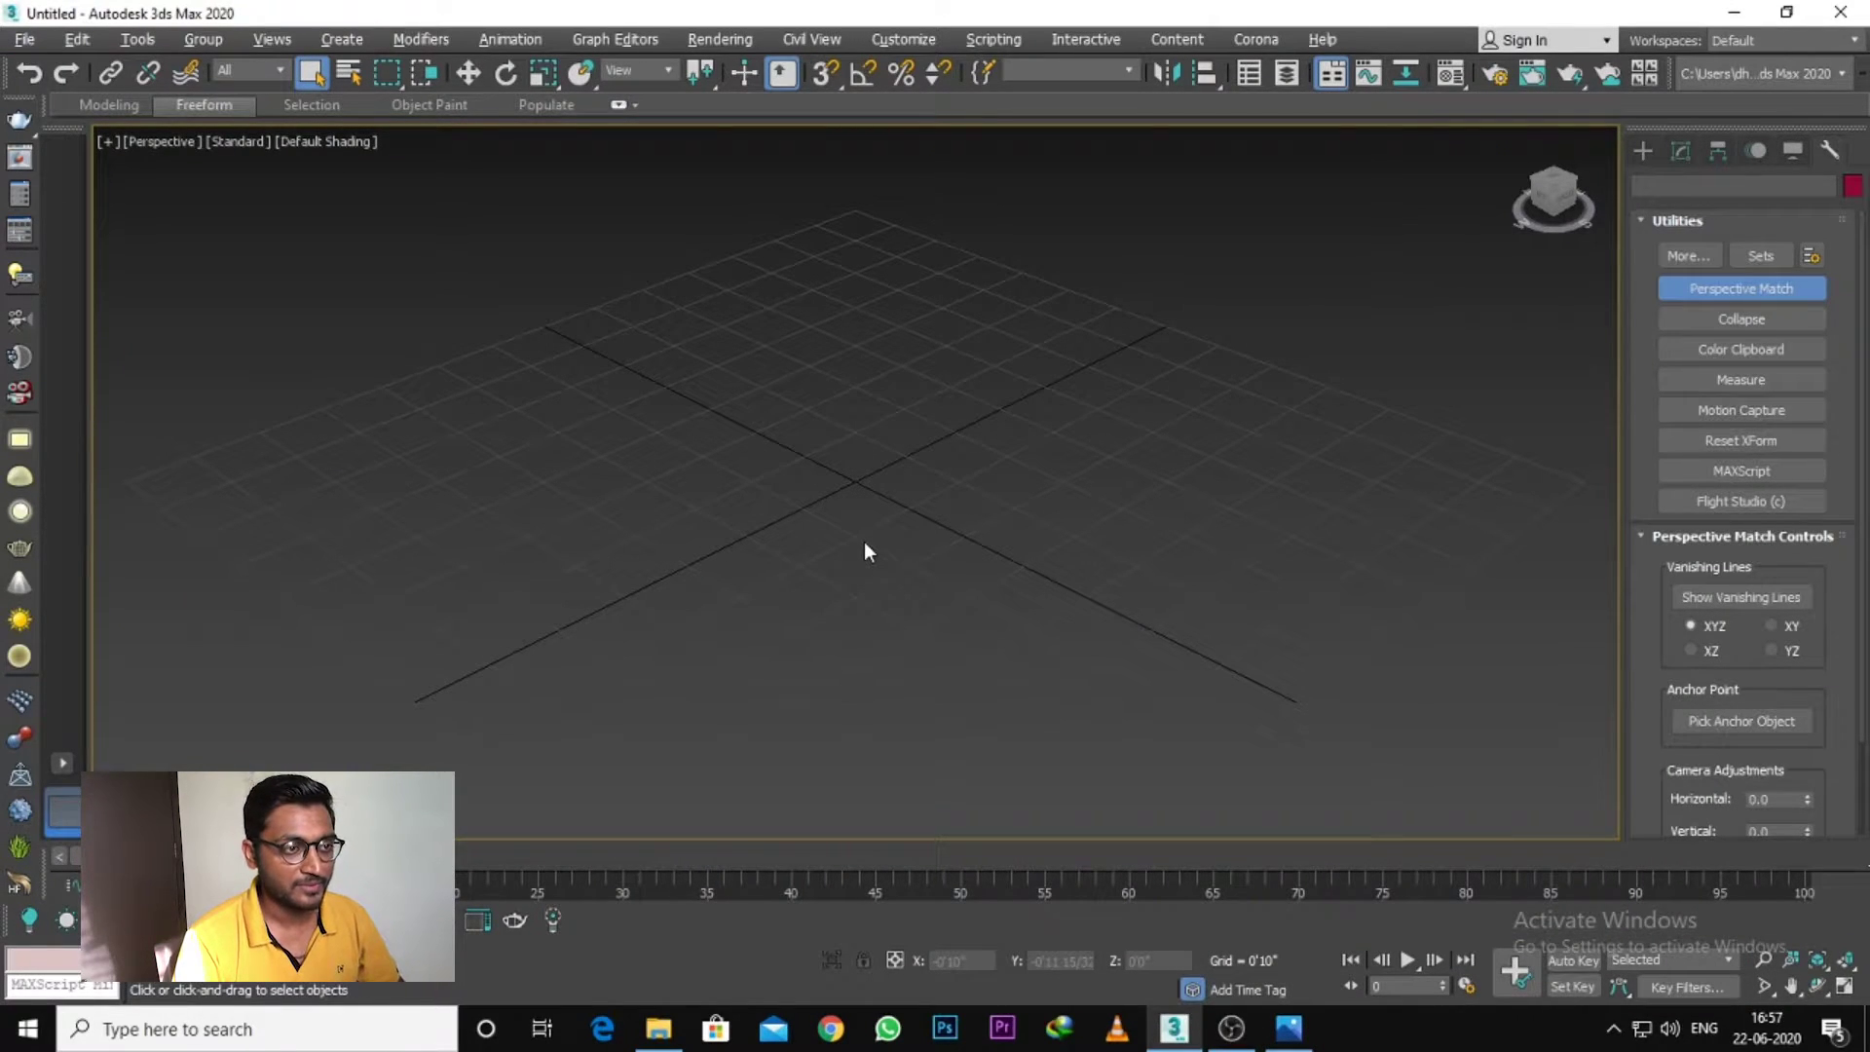
# Step: Choose Use Files in viewport background settings and browse into D:\Project\1-6-2020\Student
pyautogui.hotkey('alt', 'b')
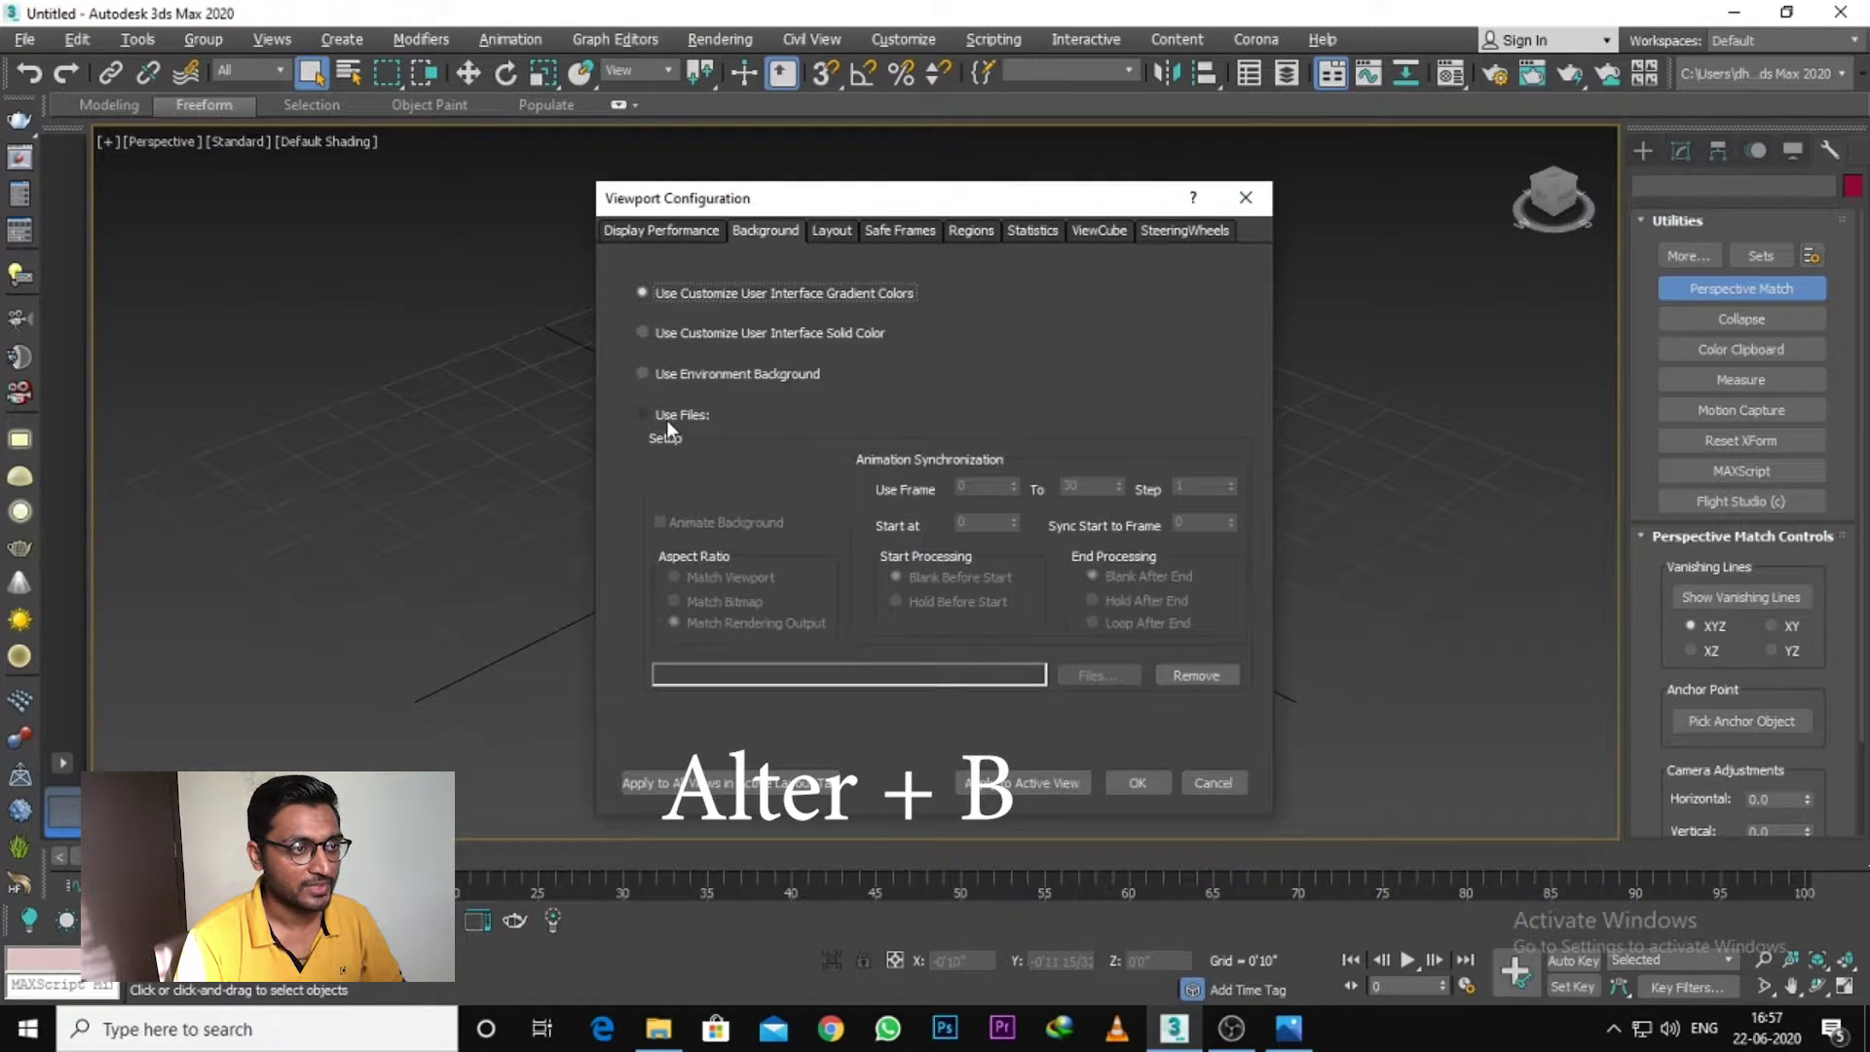
pyautogui.click(665, 414)
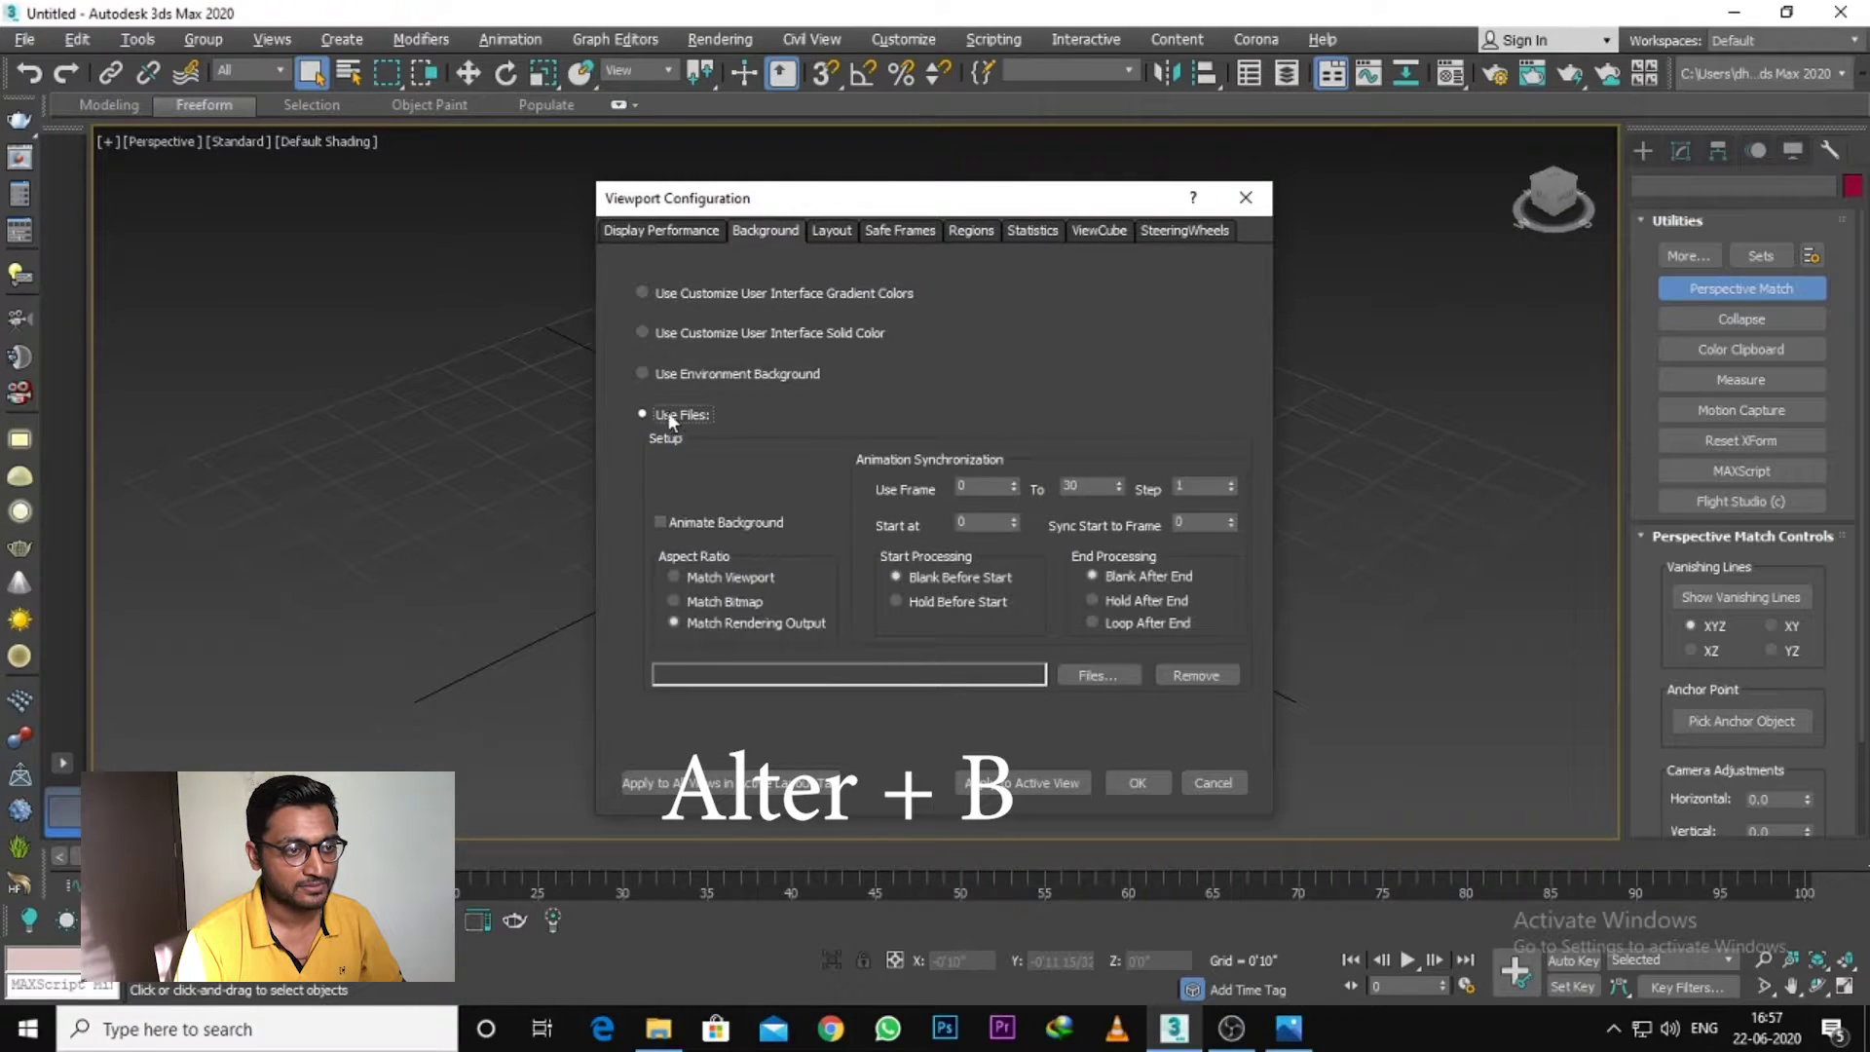
pyautogui.click(1097, 676)
pyautogui.click(675, 581)
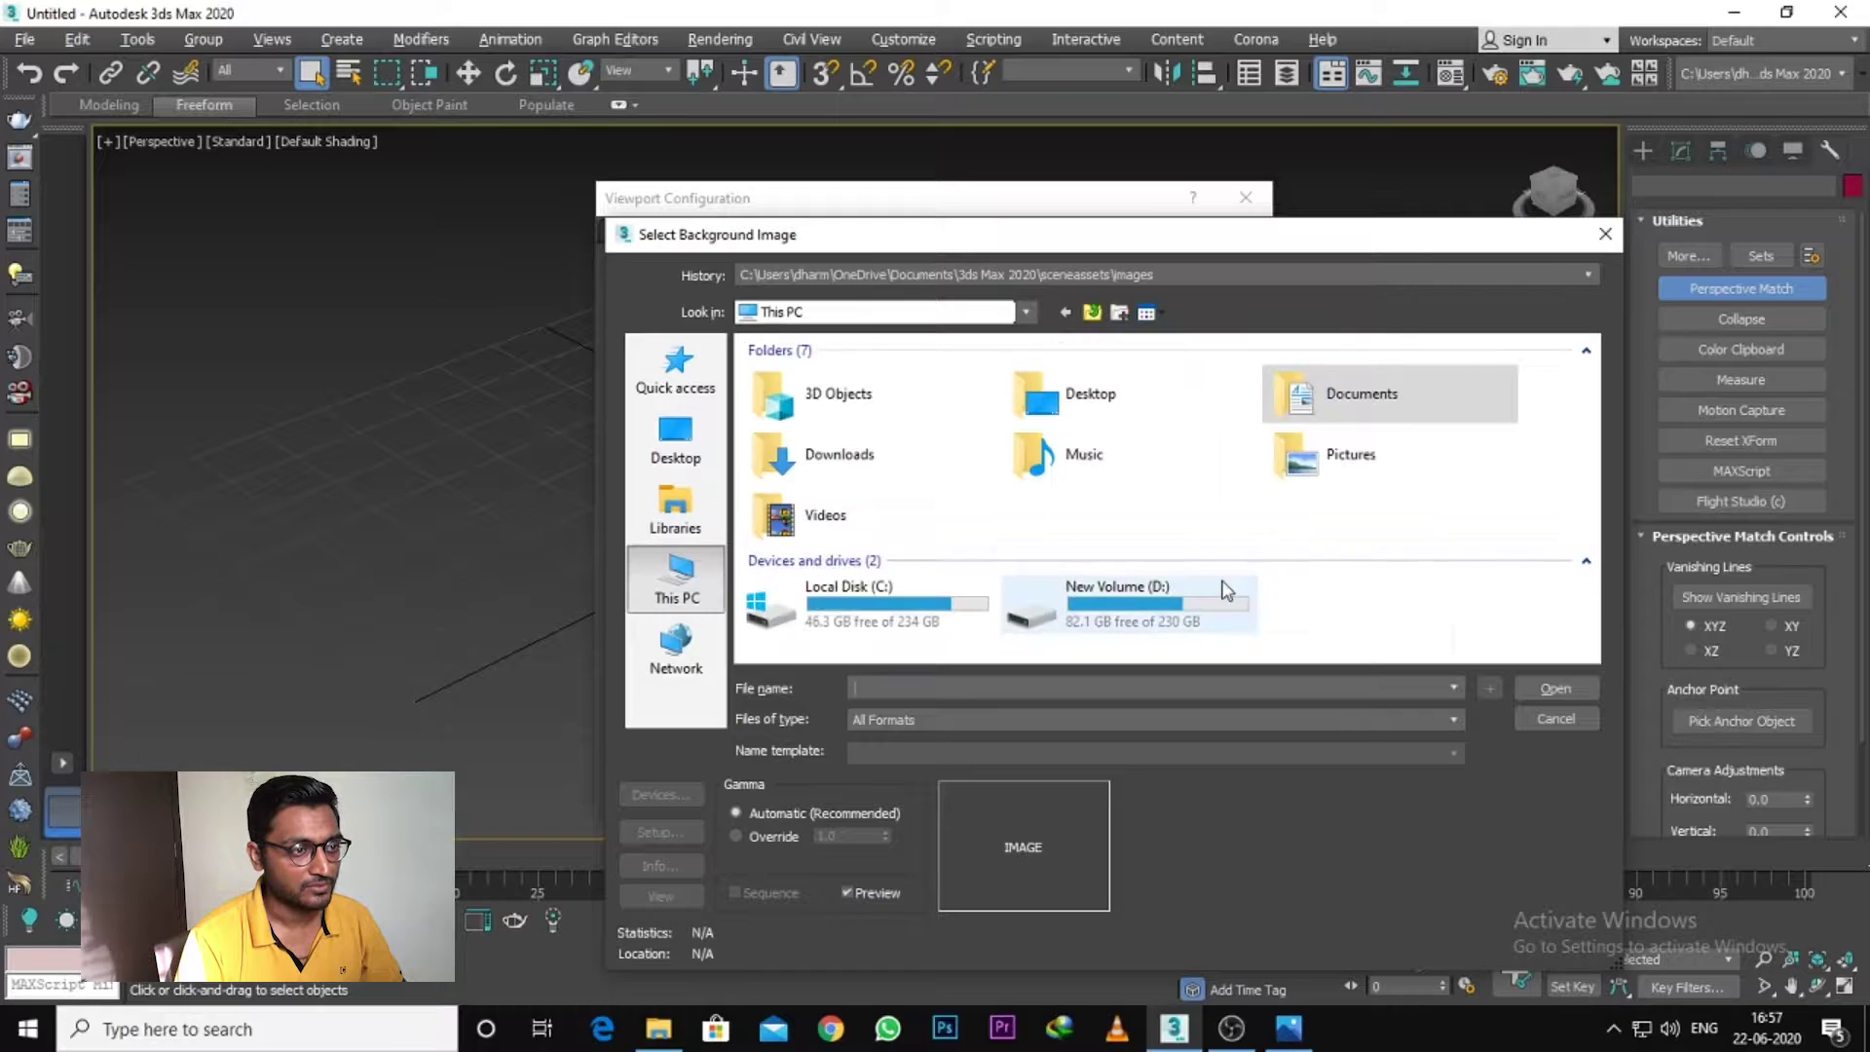
pyautogui.doubleClick(1224, 589)
pyautogui.doubleClick(801, 551)
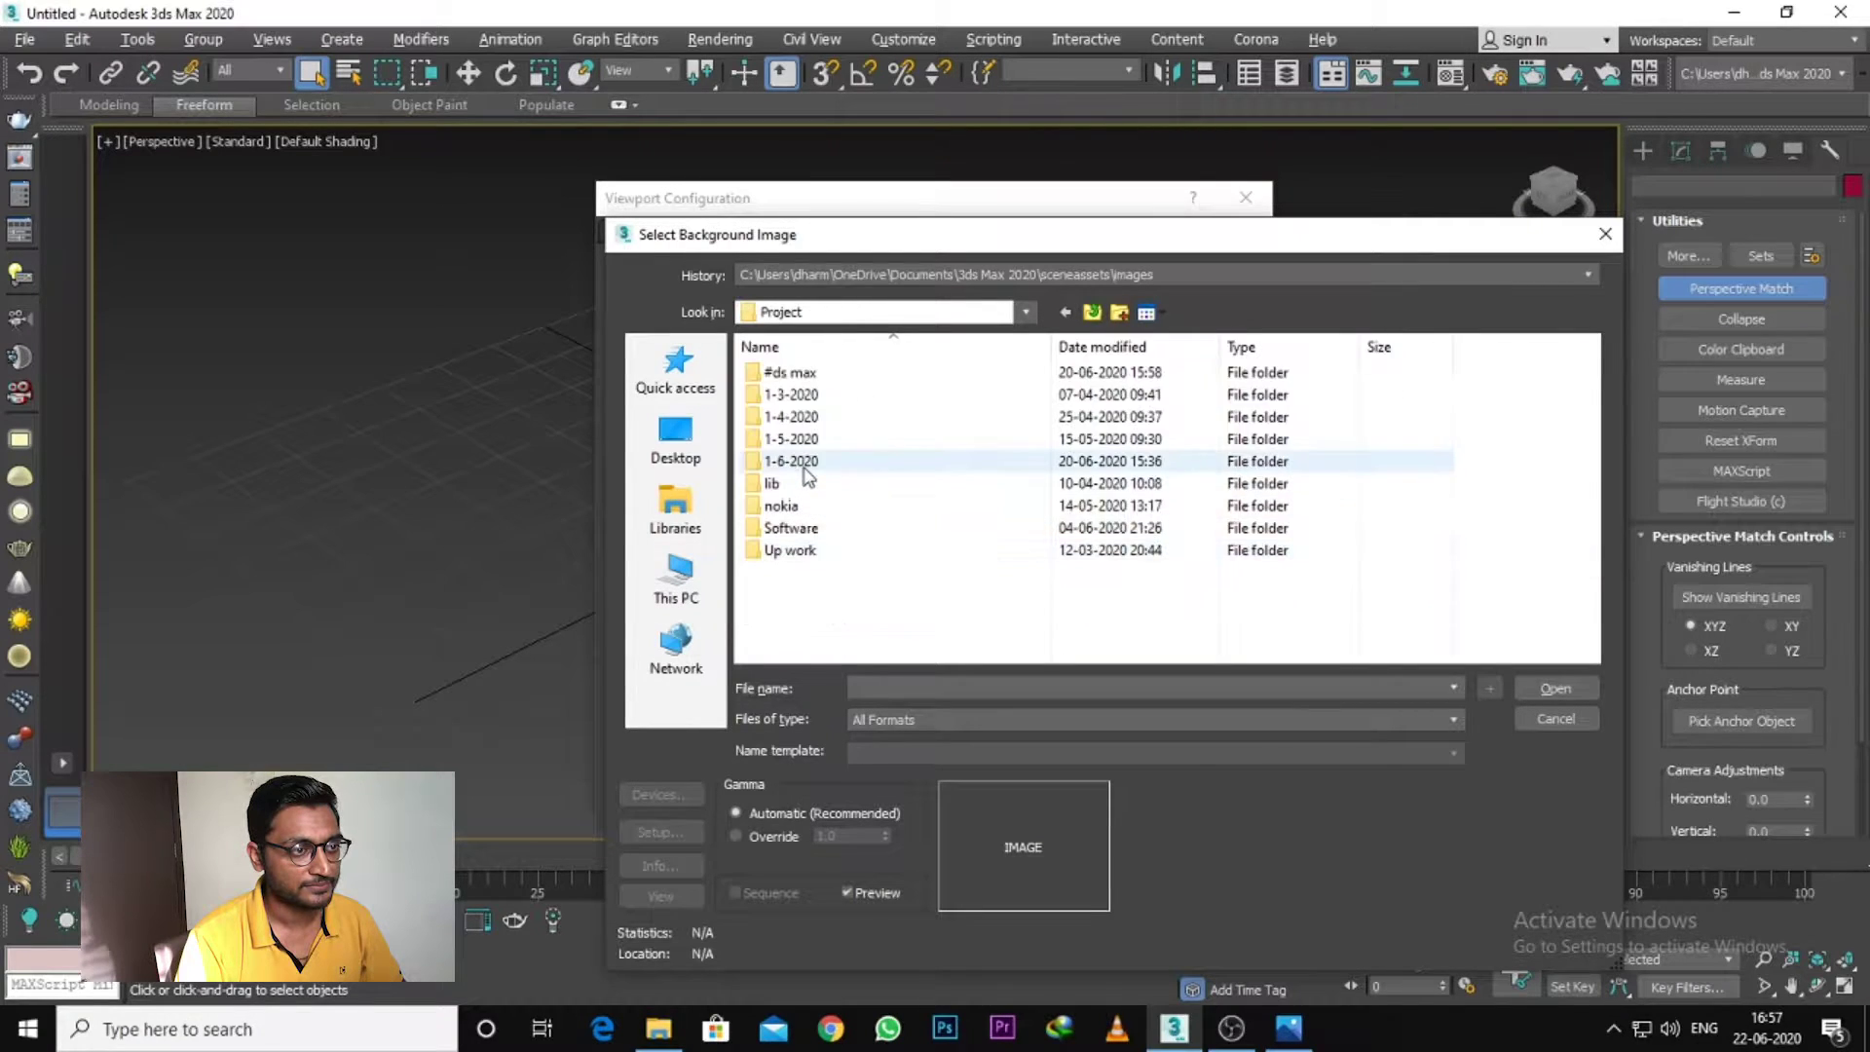
pyautogui.doubleClick(803, 462)
pyautogui.doubleClick(795, 440)
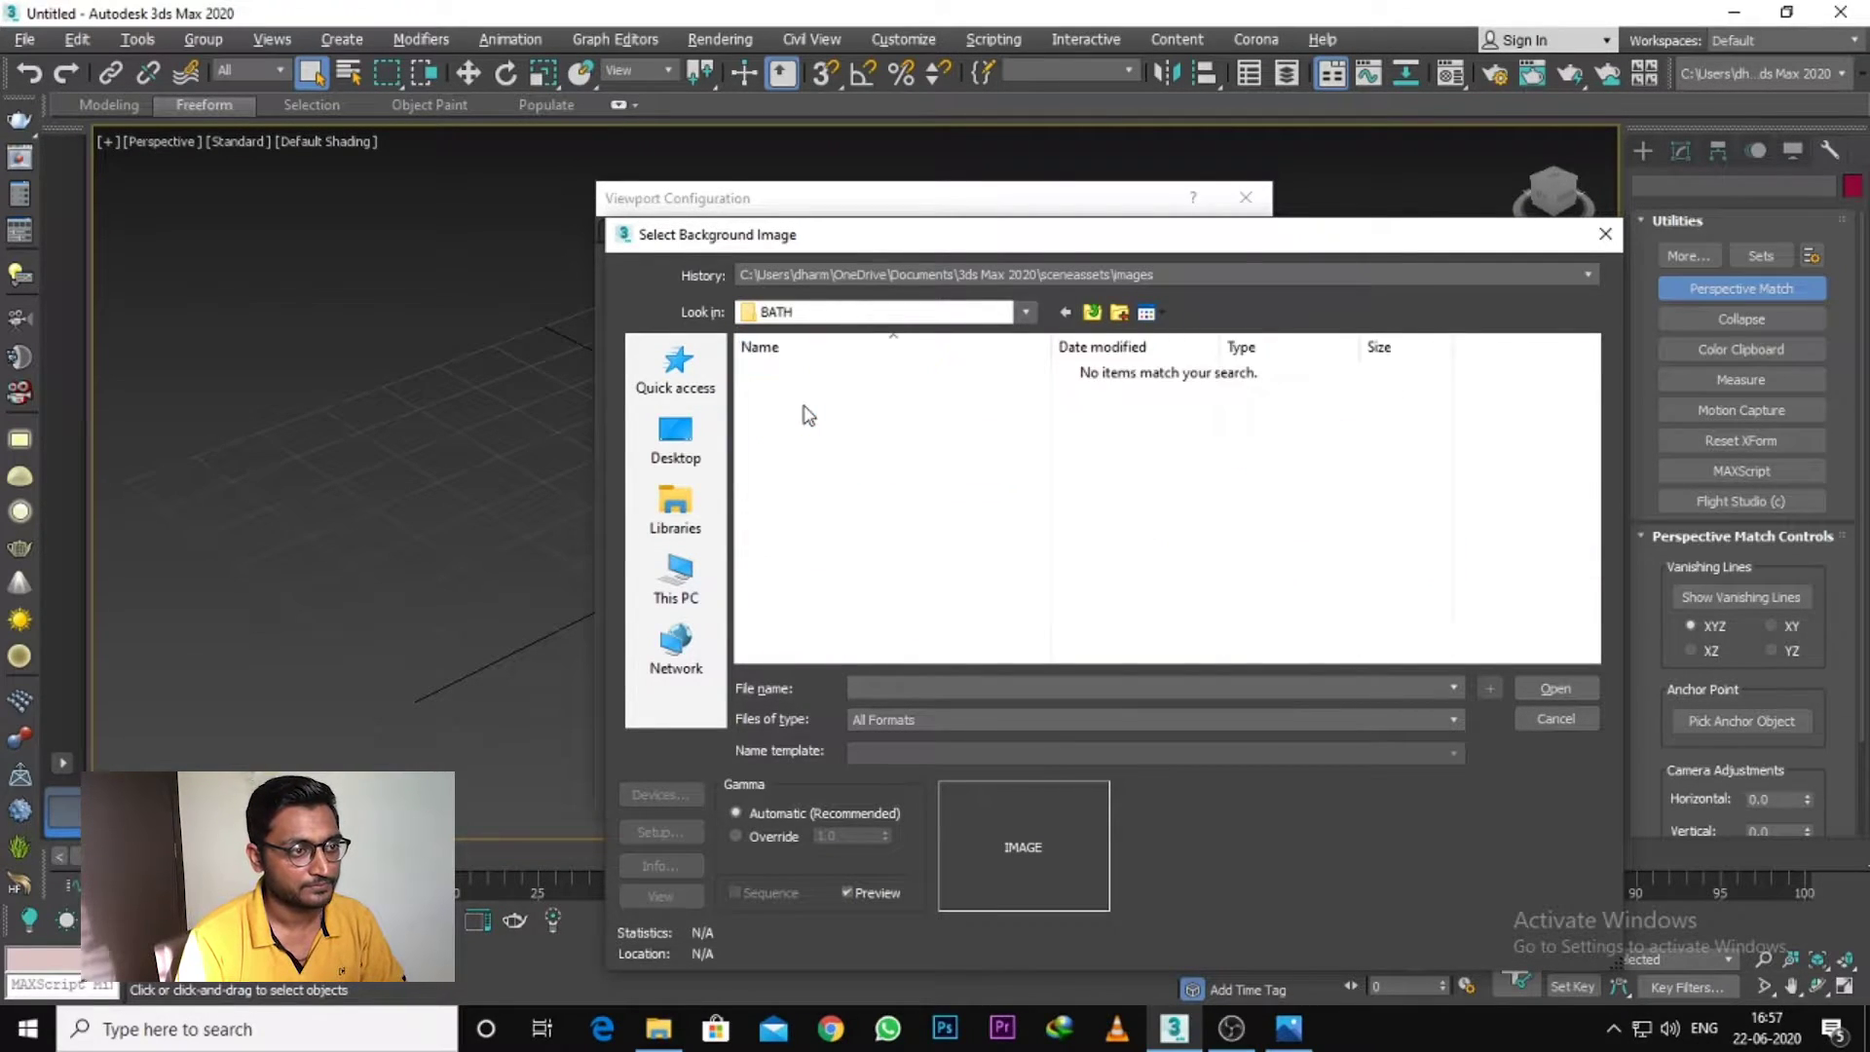
# Step: Pick 1.jpg from Facebook\Bathroom\Reference as the background image file
pyautogui.press('BackSpace')
pyautogui.doubleClick(921, 416)
pyautogui.doubleClick(783, 375)
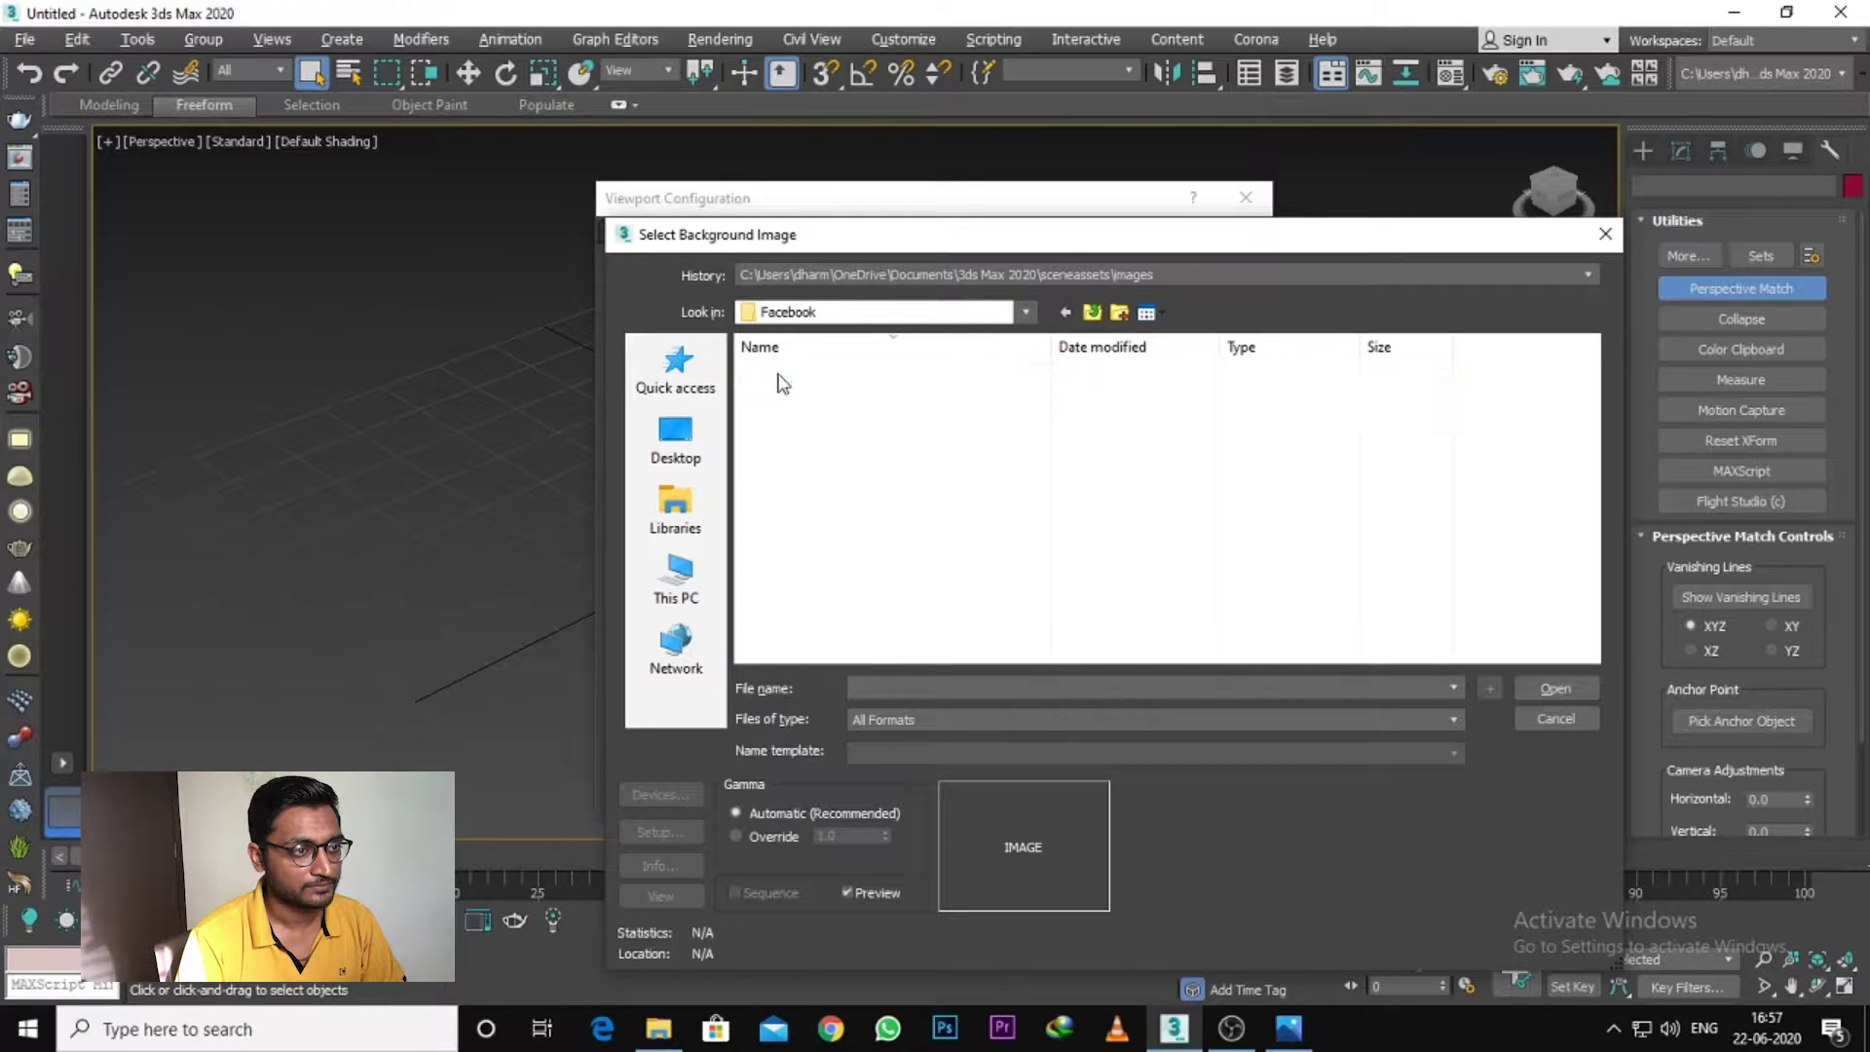
pyautogui.click(795, 442)
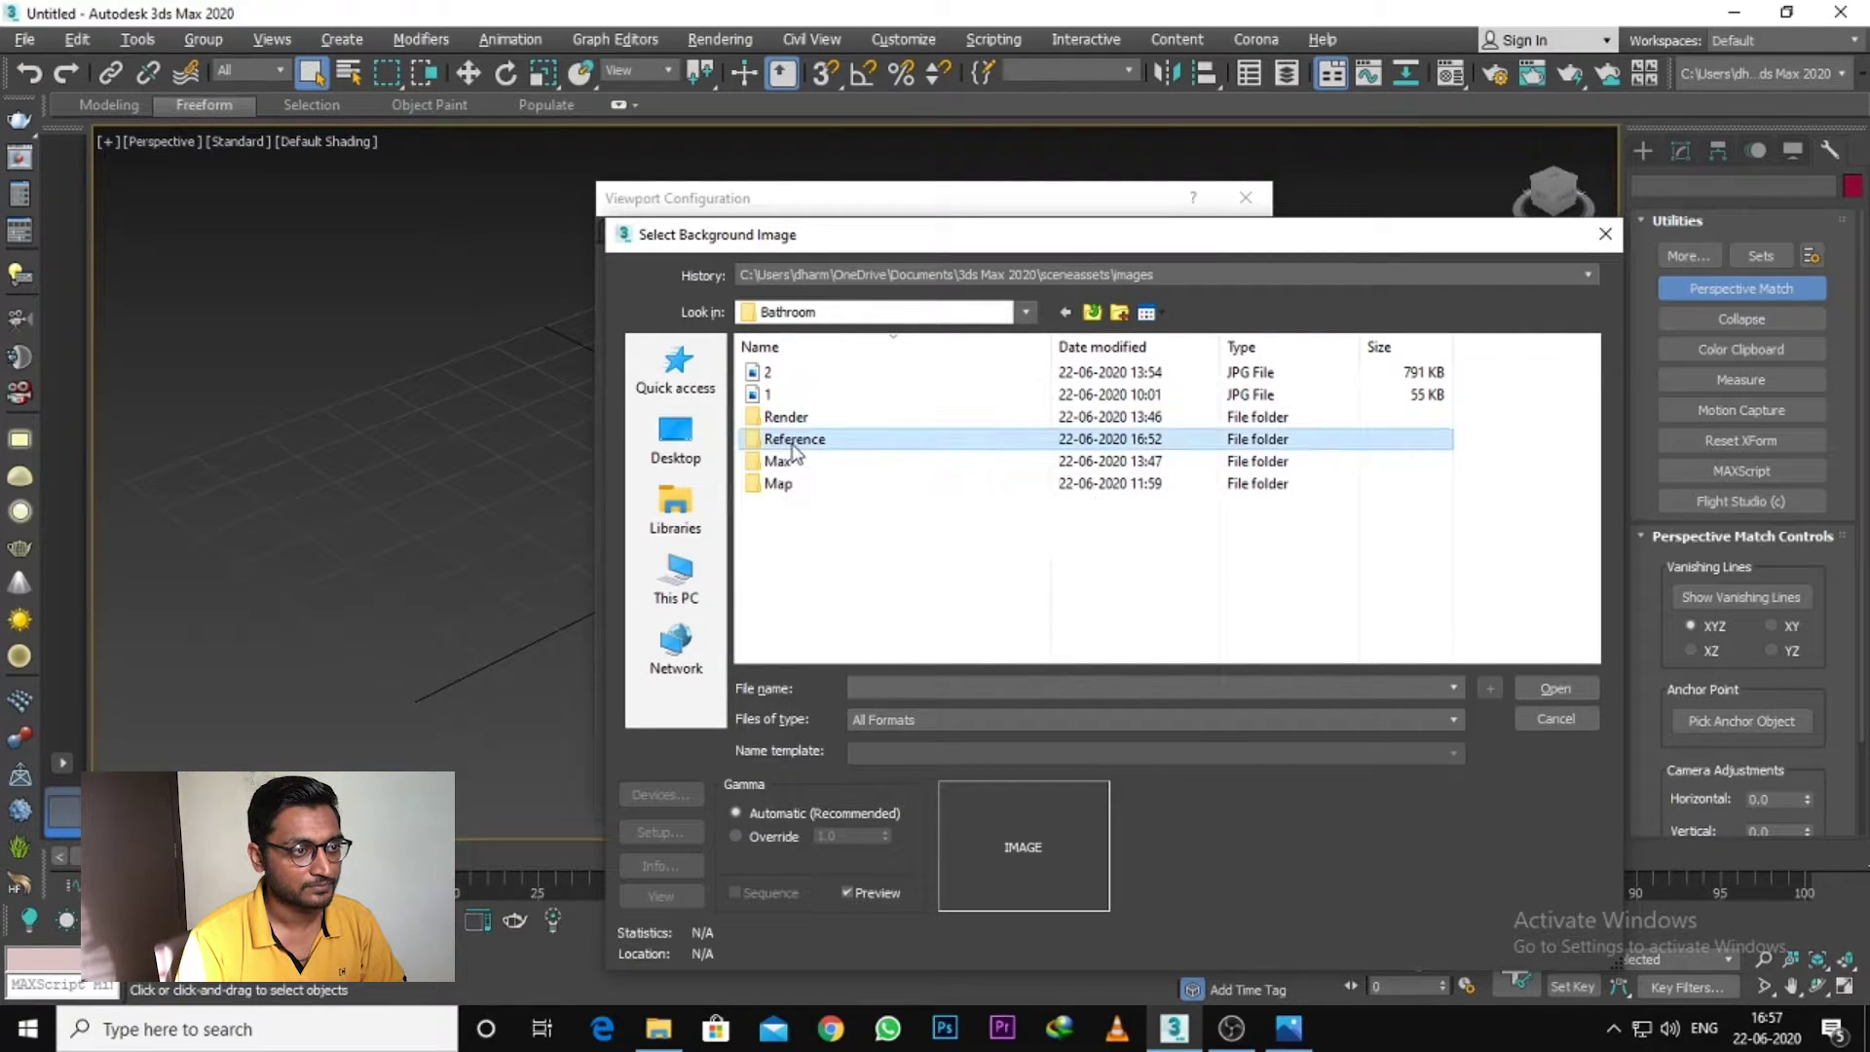
pyautogui.doubleClick(796, 441)
pyautogui.click(829, 406)
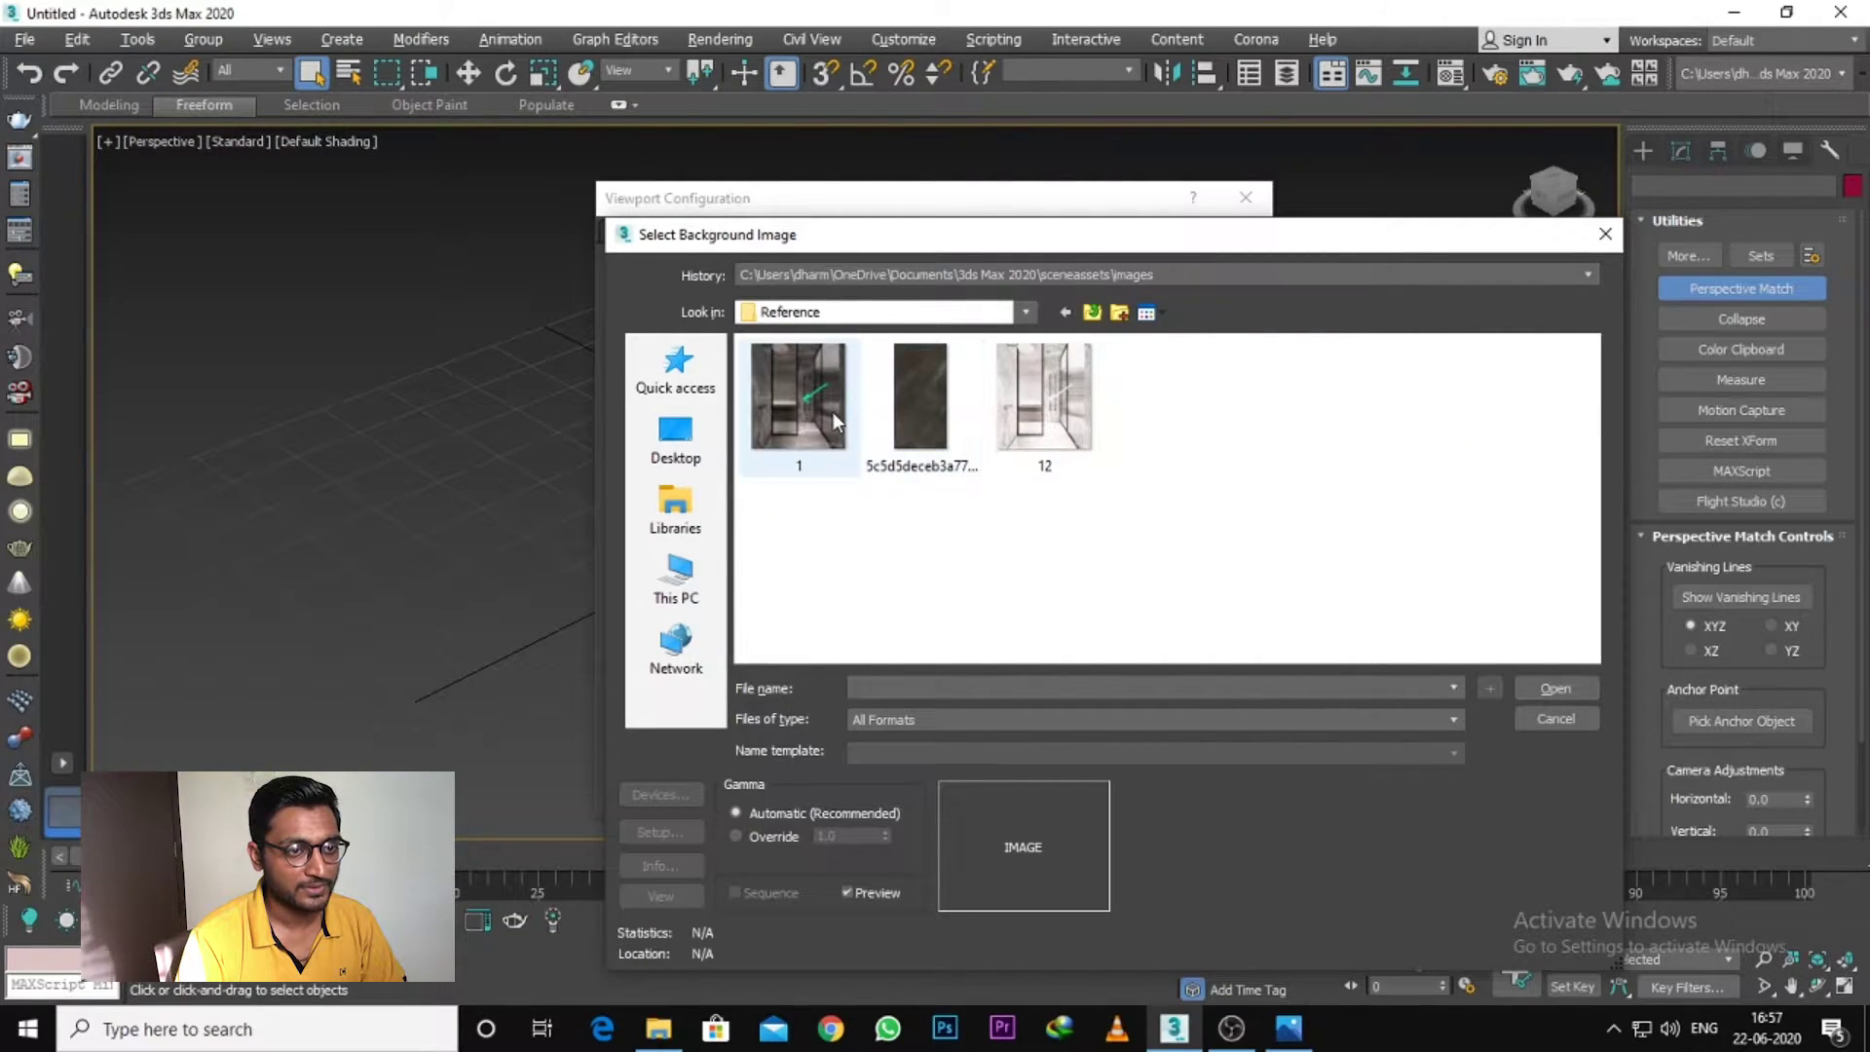
pyautogui.click(1527, 686)
# Step: Apply the photo to the active view, close the dialog and enable Safe Frames
pyautogui.click(1063, 786)
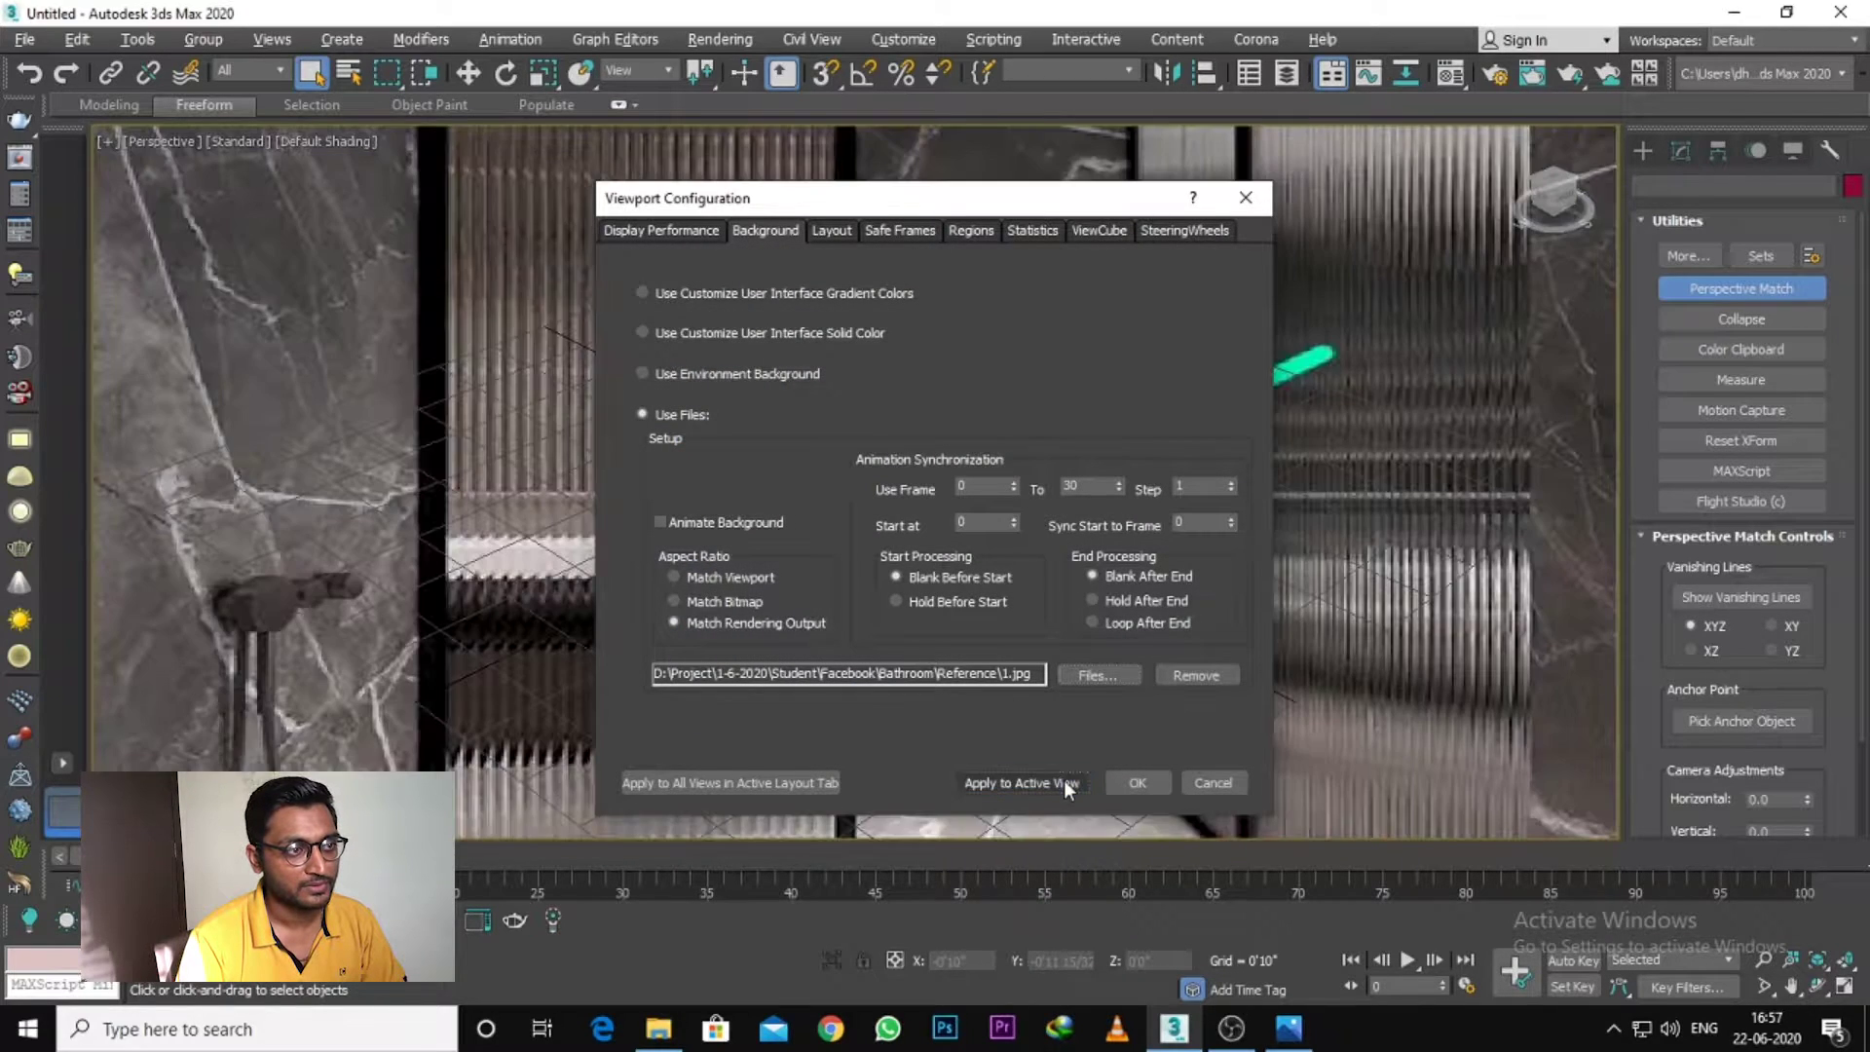
pyautogui.click(1245, 202)
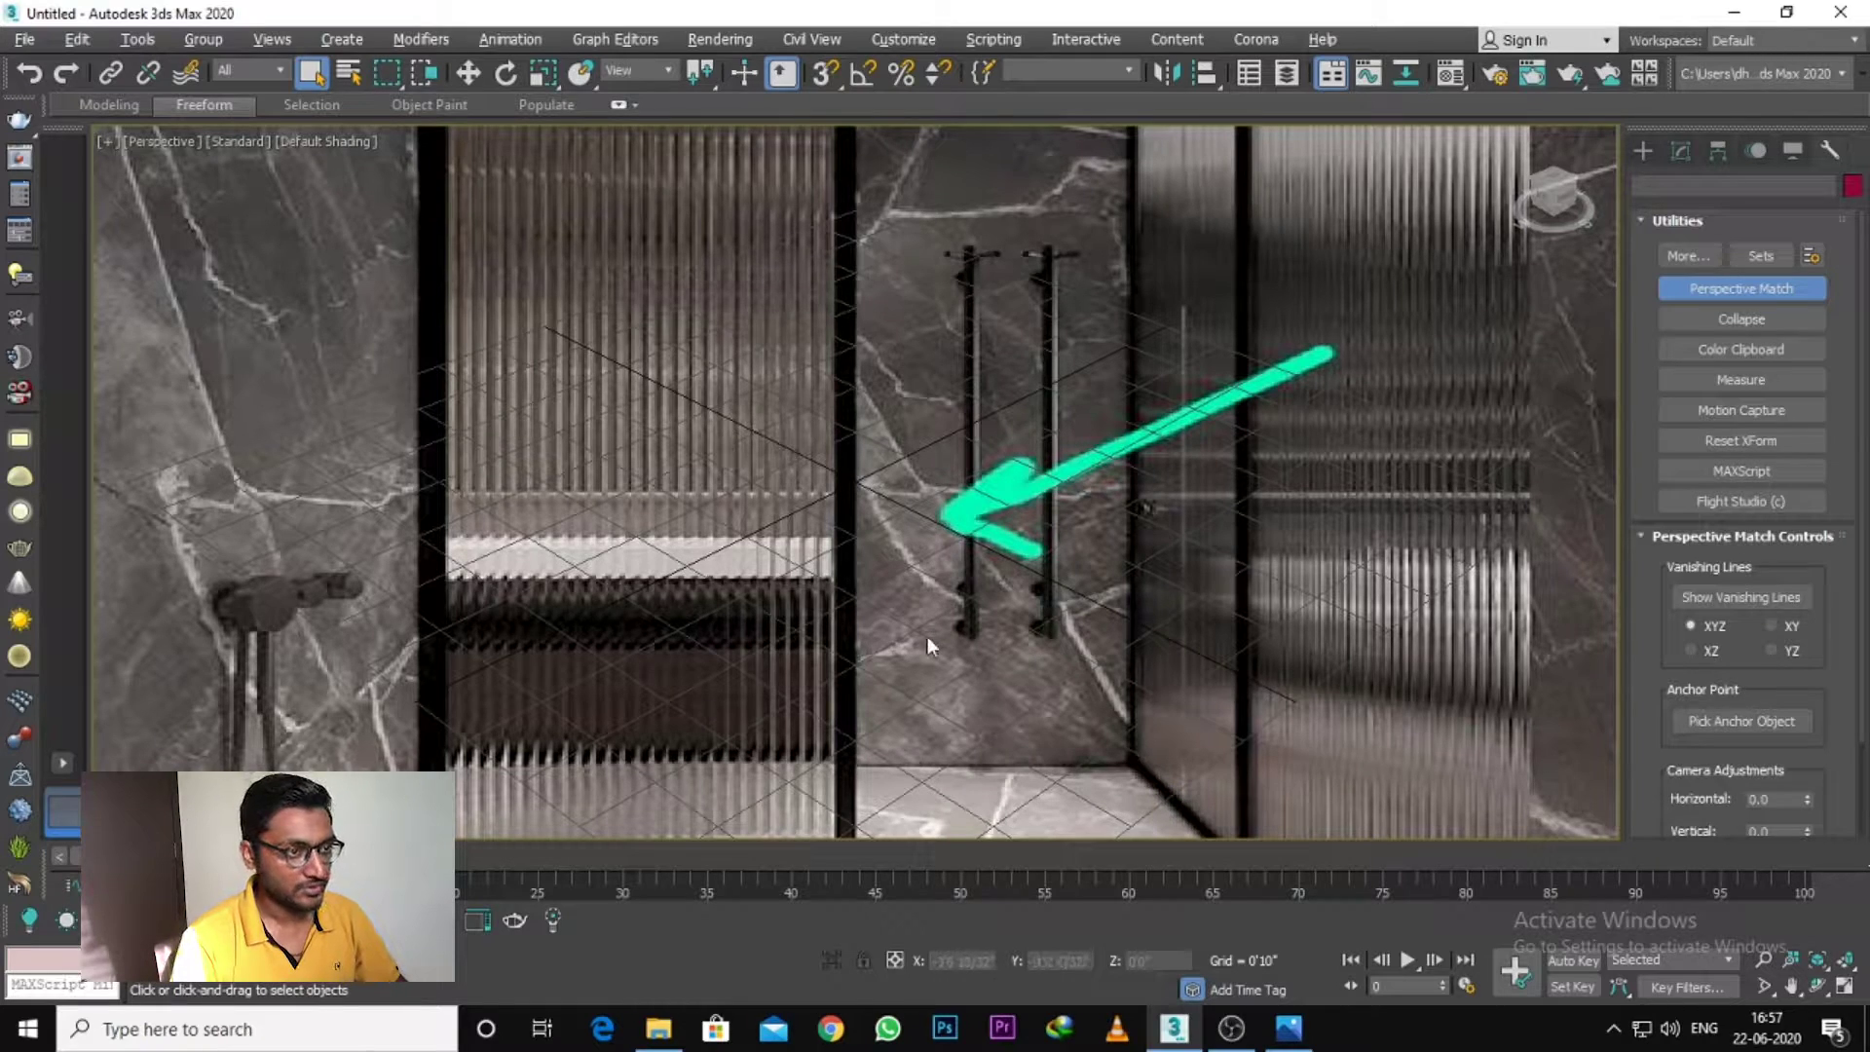
pyautogui.hotkey('shift', 'f')
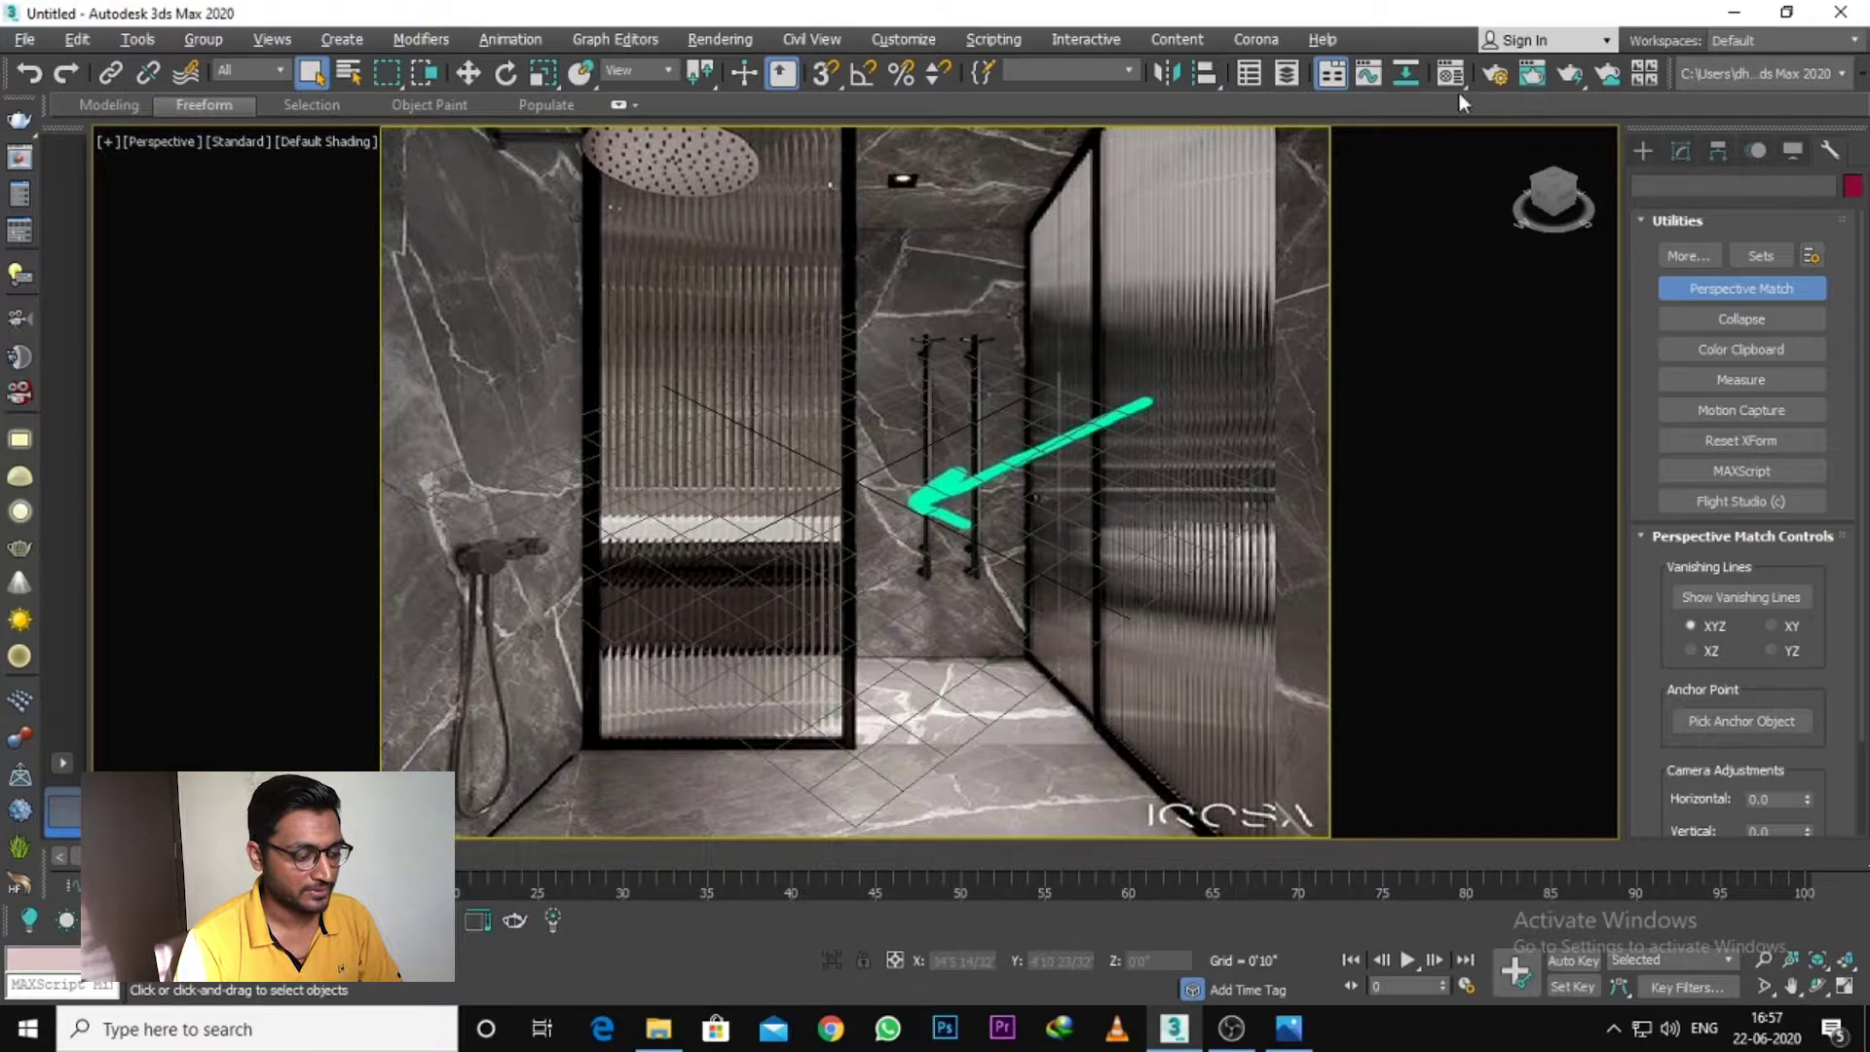
# Step: Select Render Setup's output width, then right-click photo 1 in File Explorer
pyautogui.click(1495, 74)
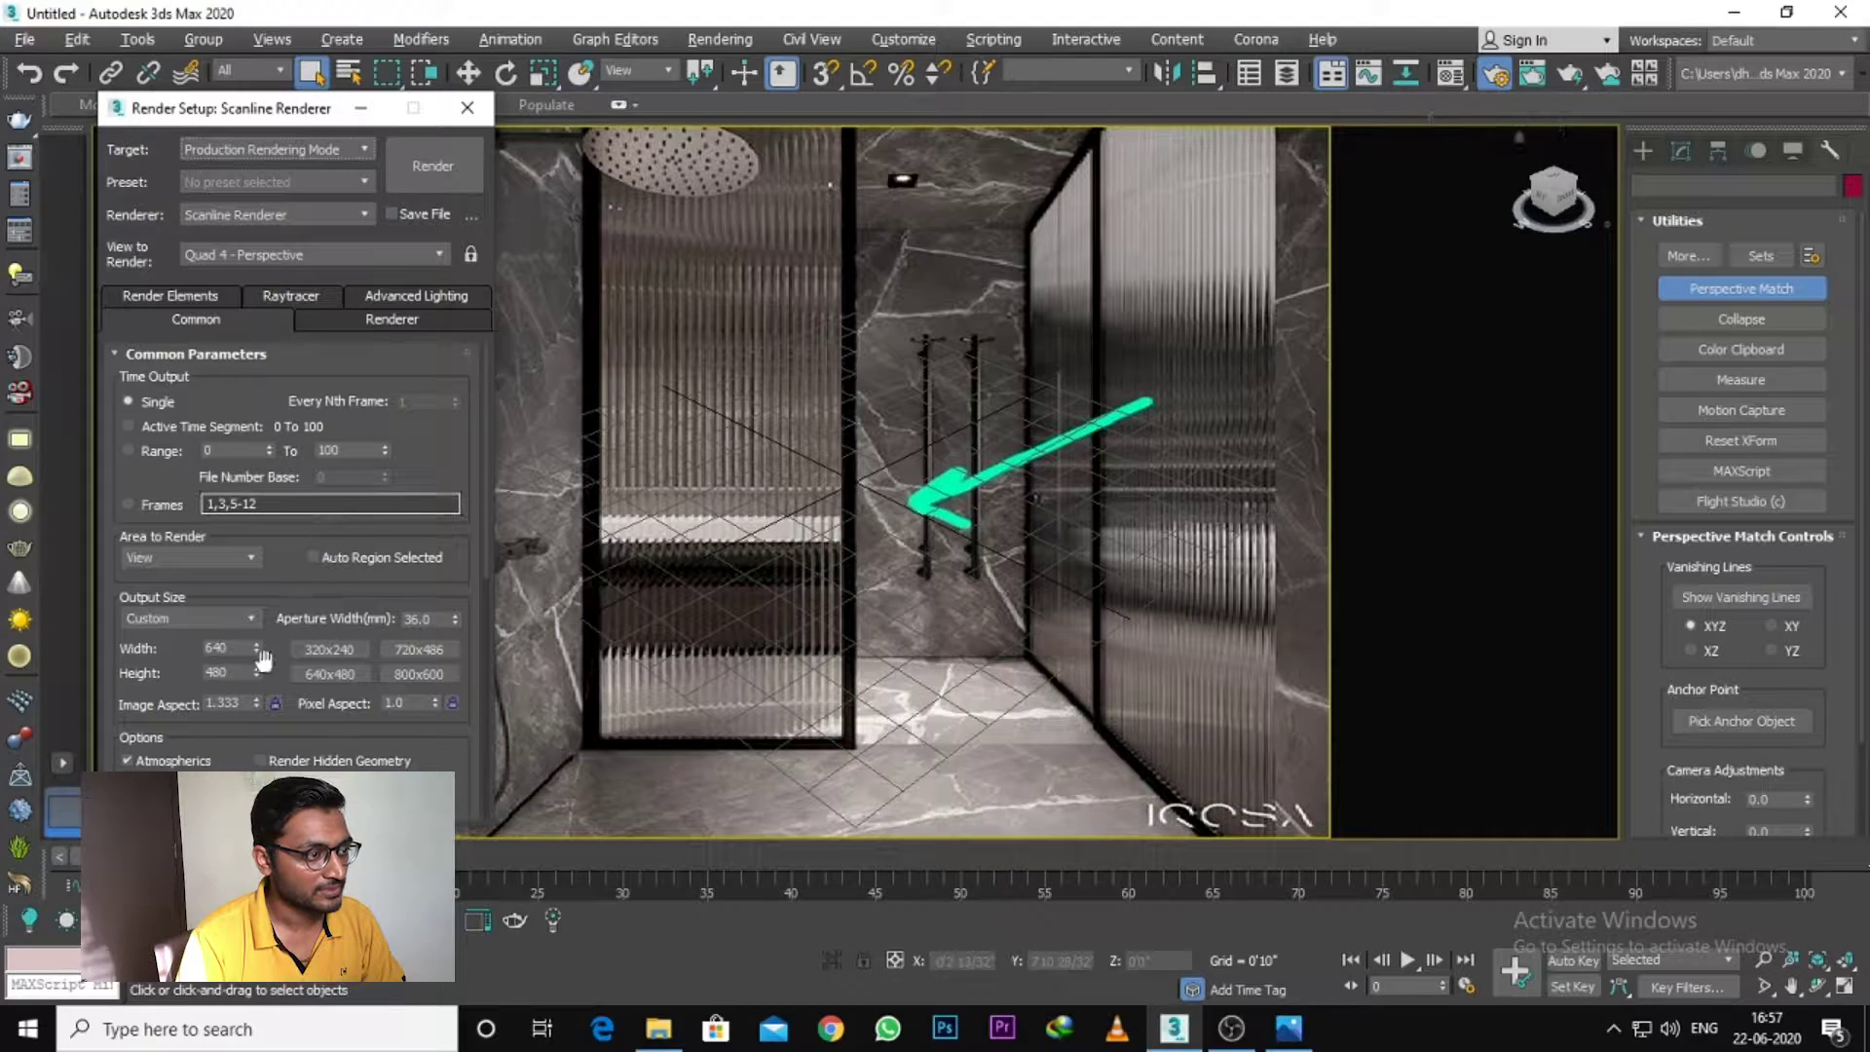
pyautogui.doubleClick(216, 647)
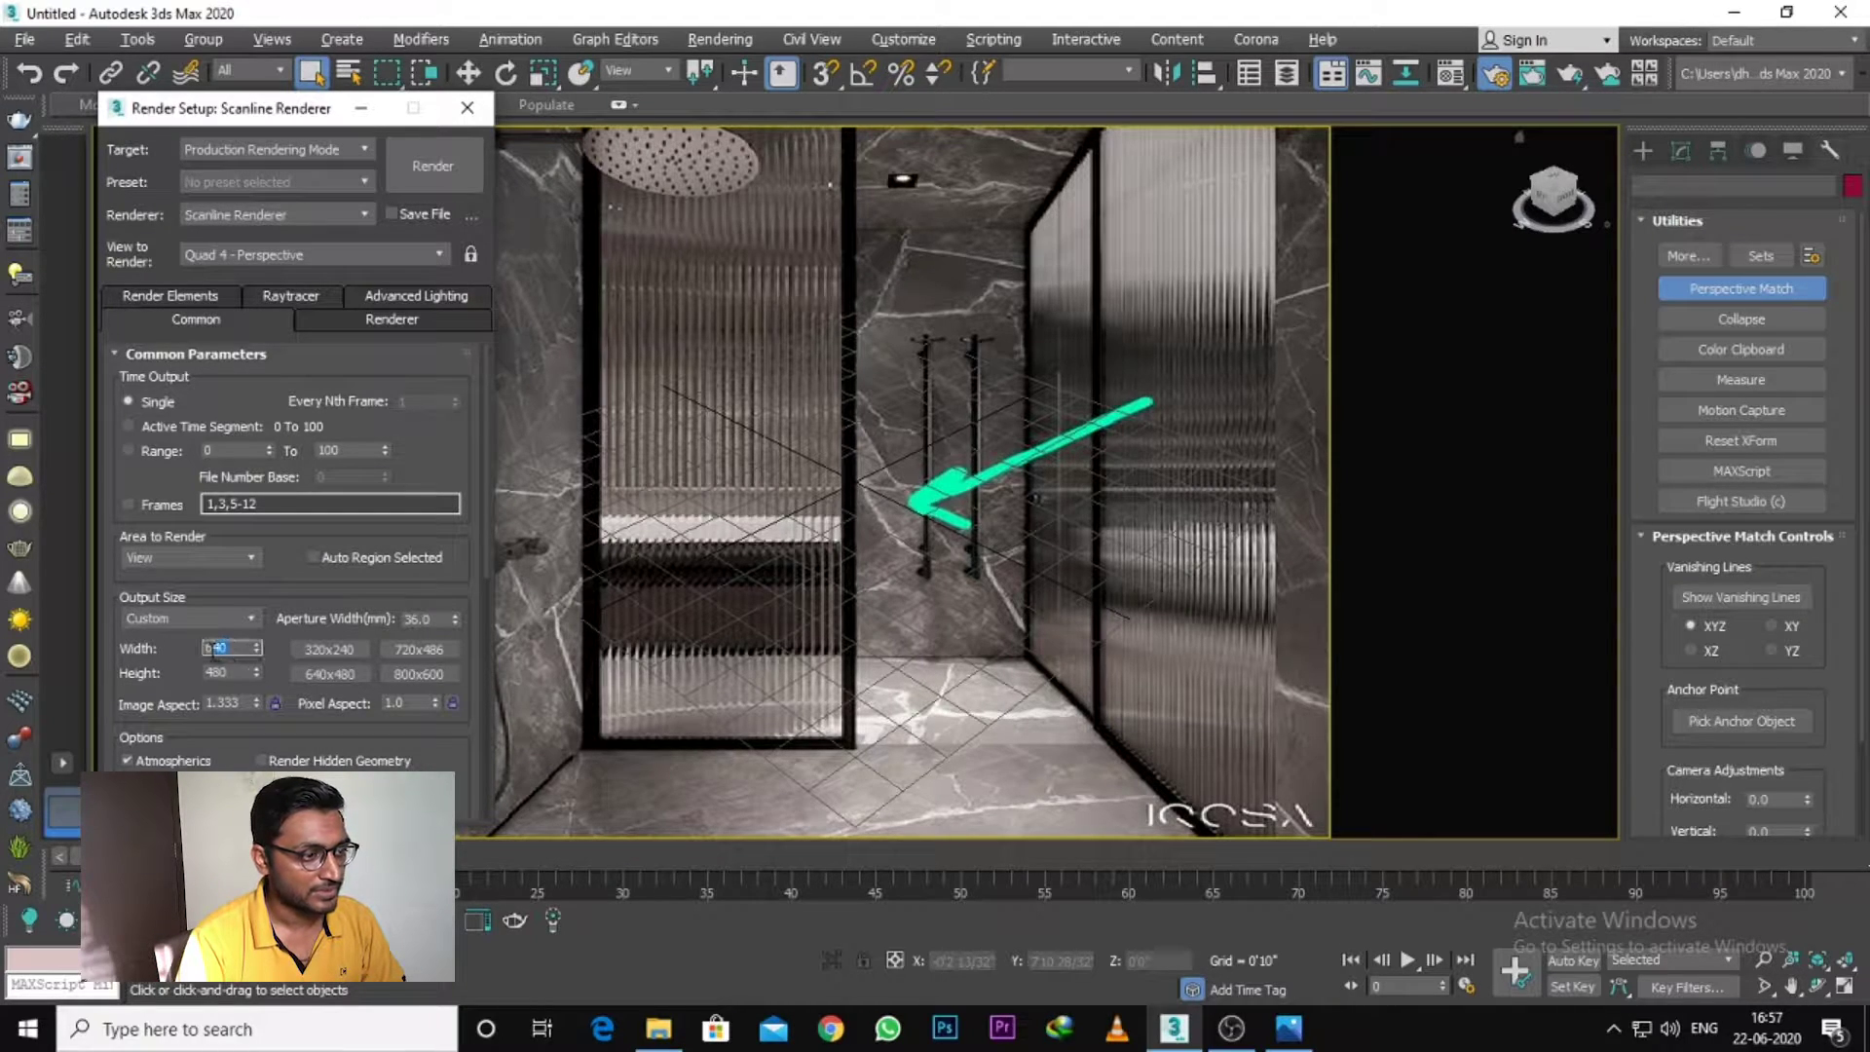
pyautogui.click(660, 1028)
pyautogui.rightClick(284, 175)
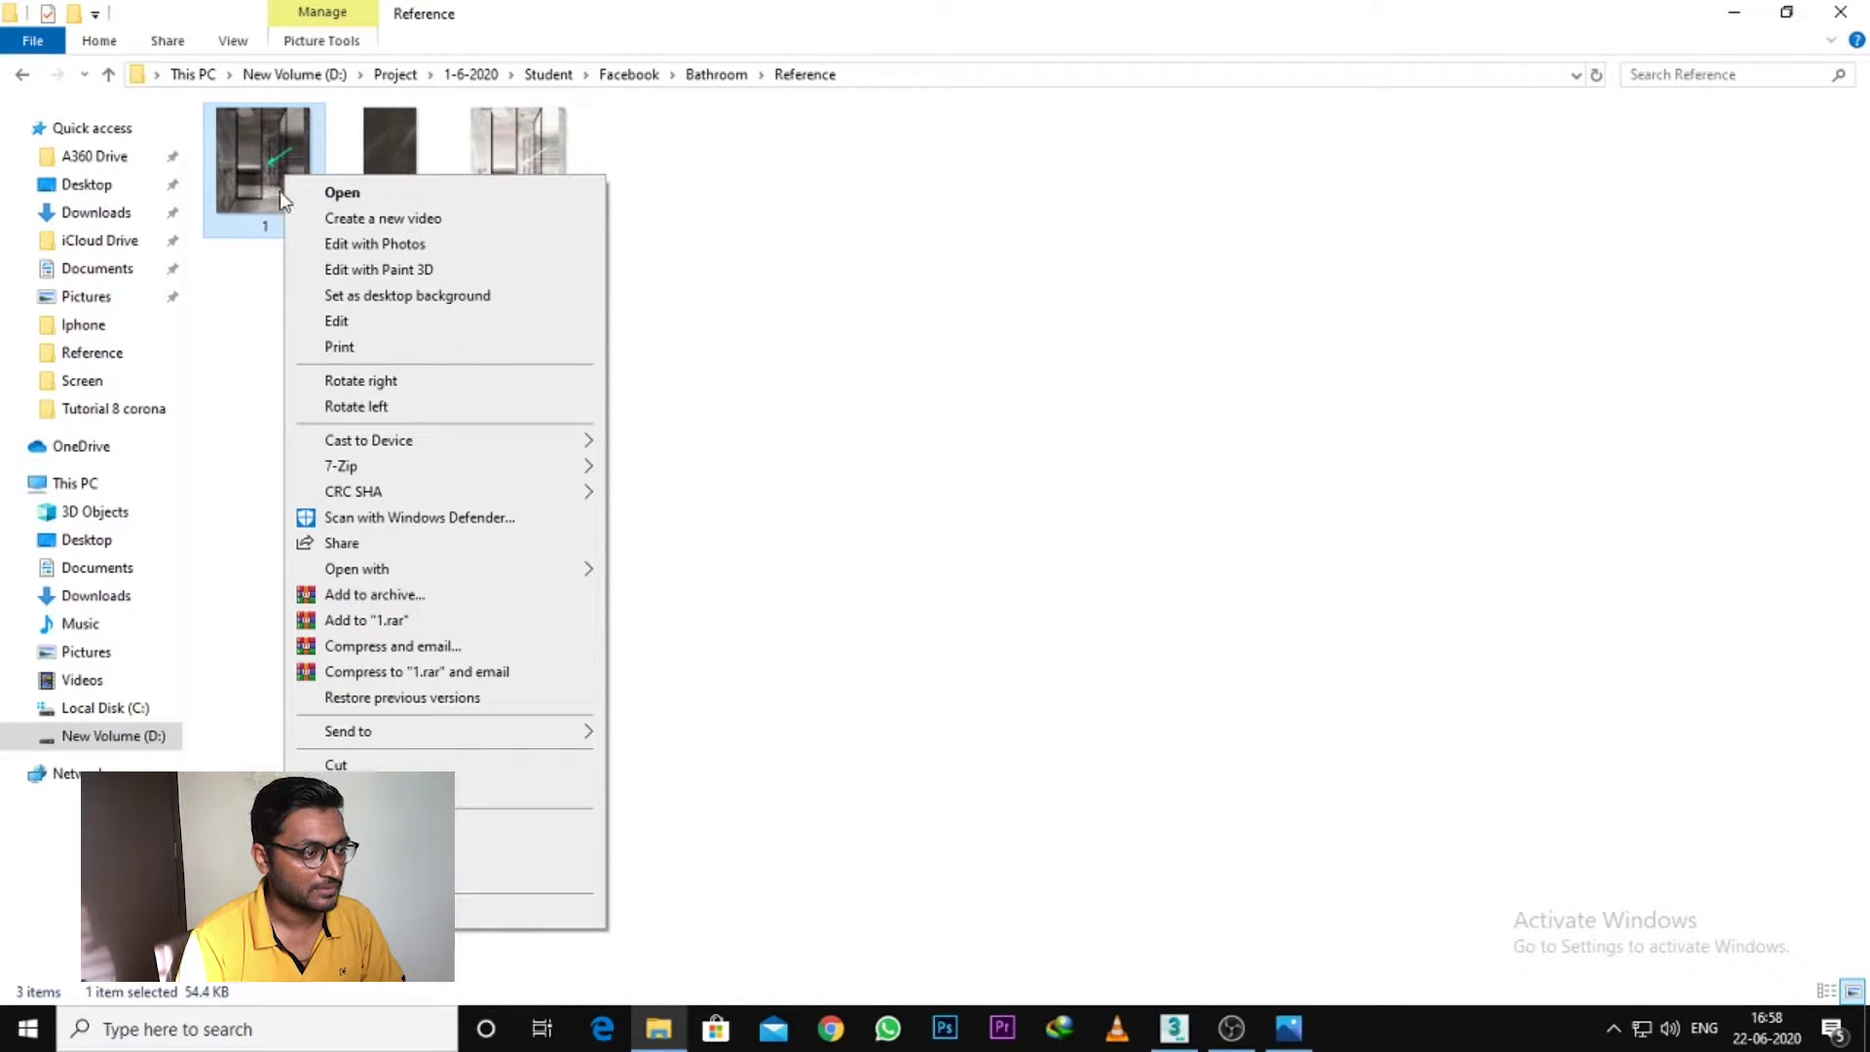
# Step: Read photo 1's dimensions (526 × 591 pixels) in Properties, then return to 3ds Max
pyautogui.click(351, 909)
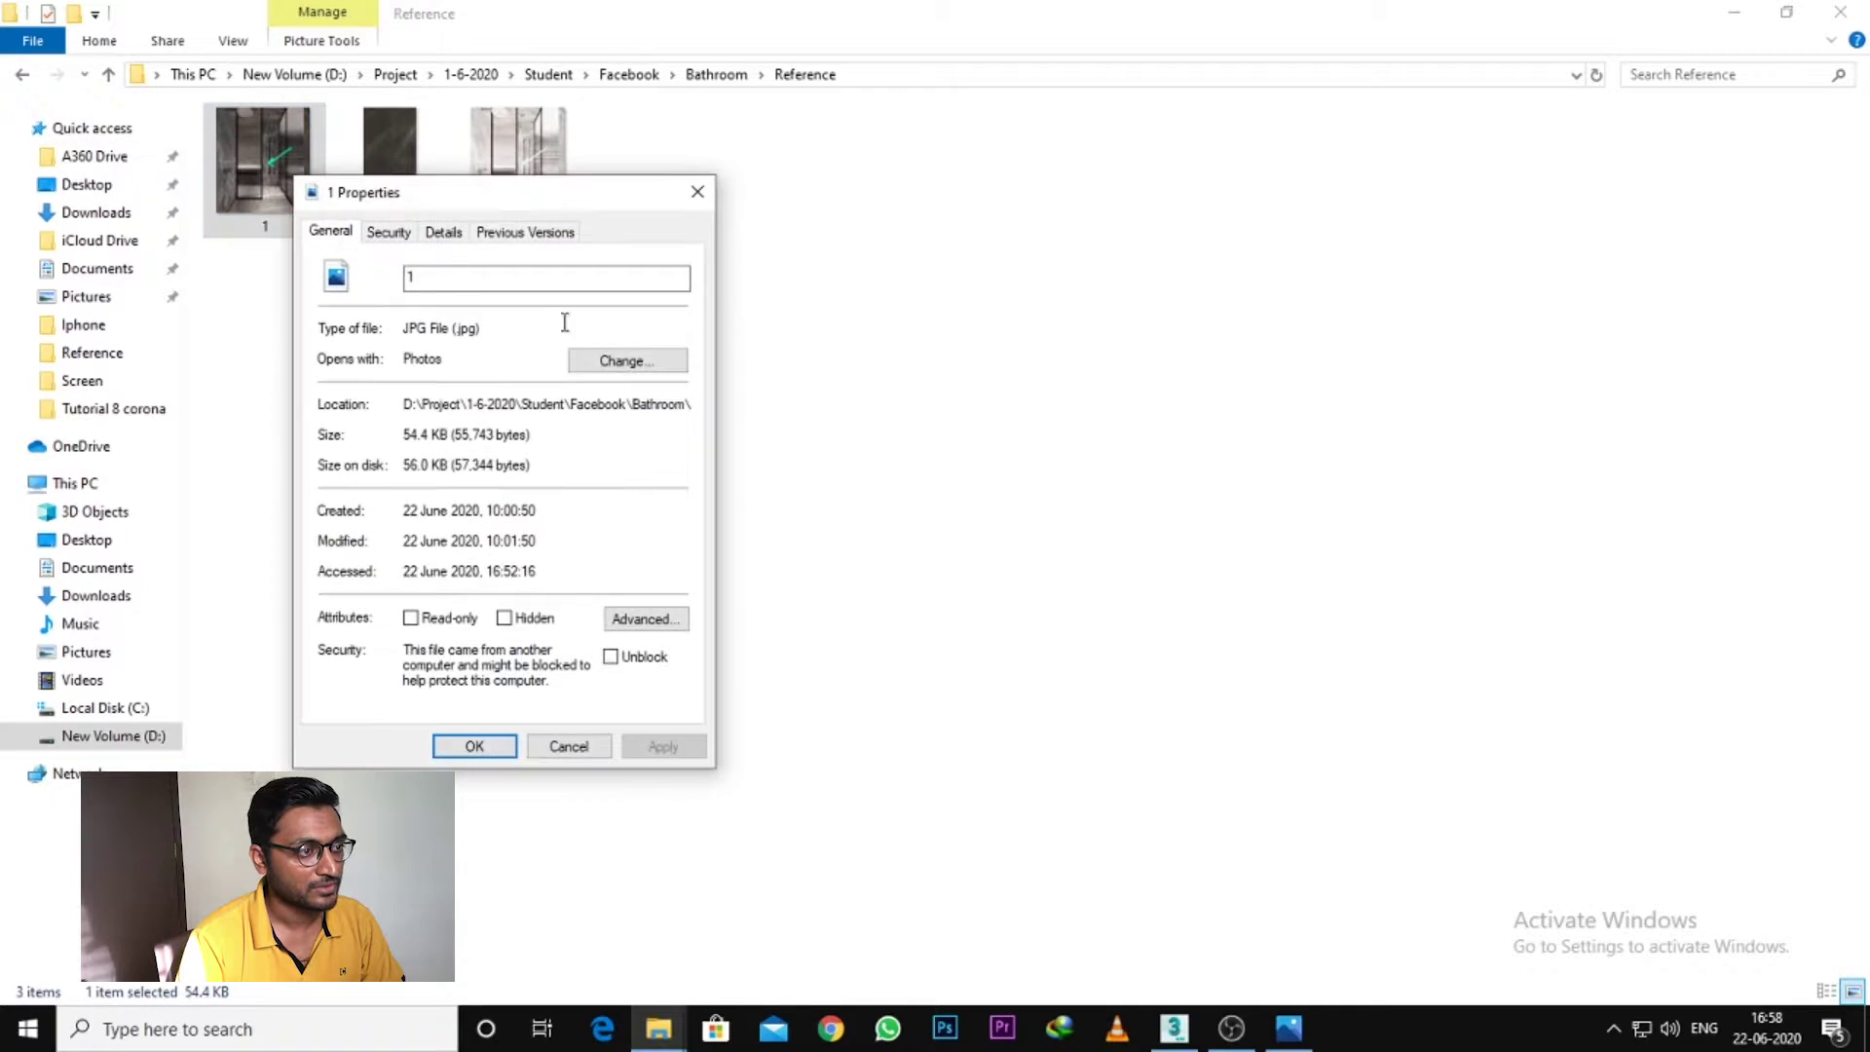
pyautogui.click(445, 231)
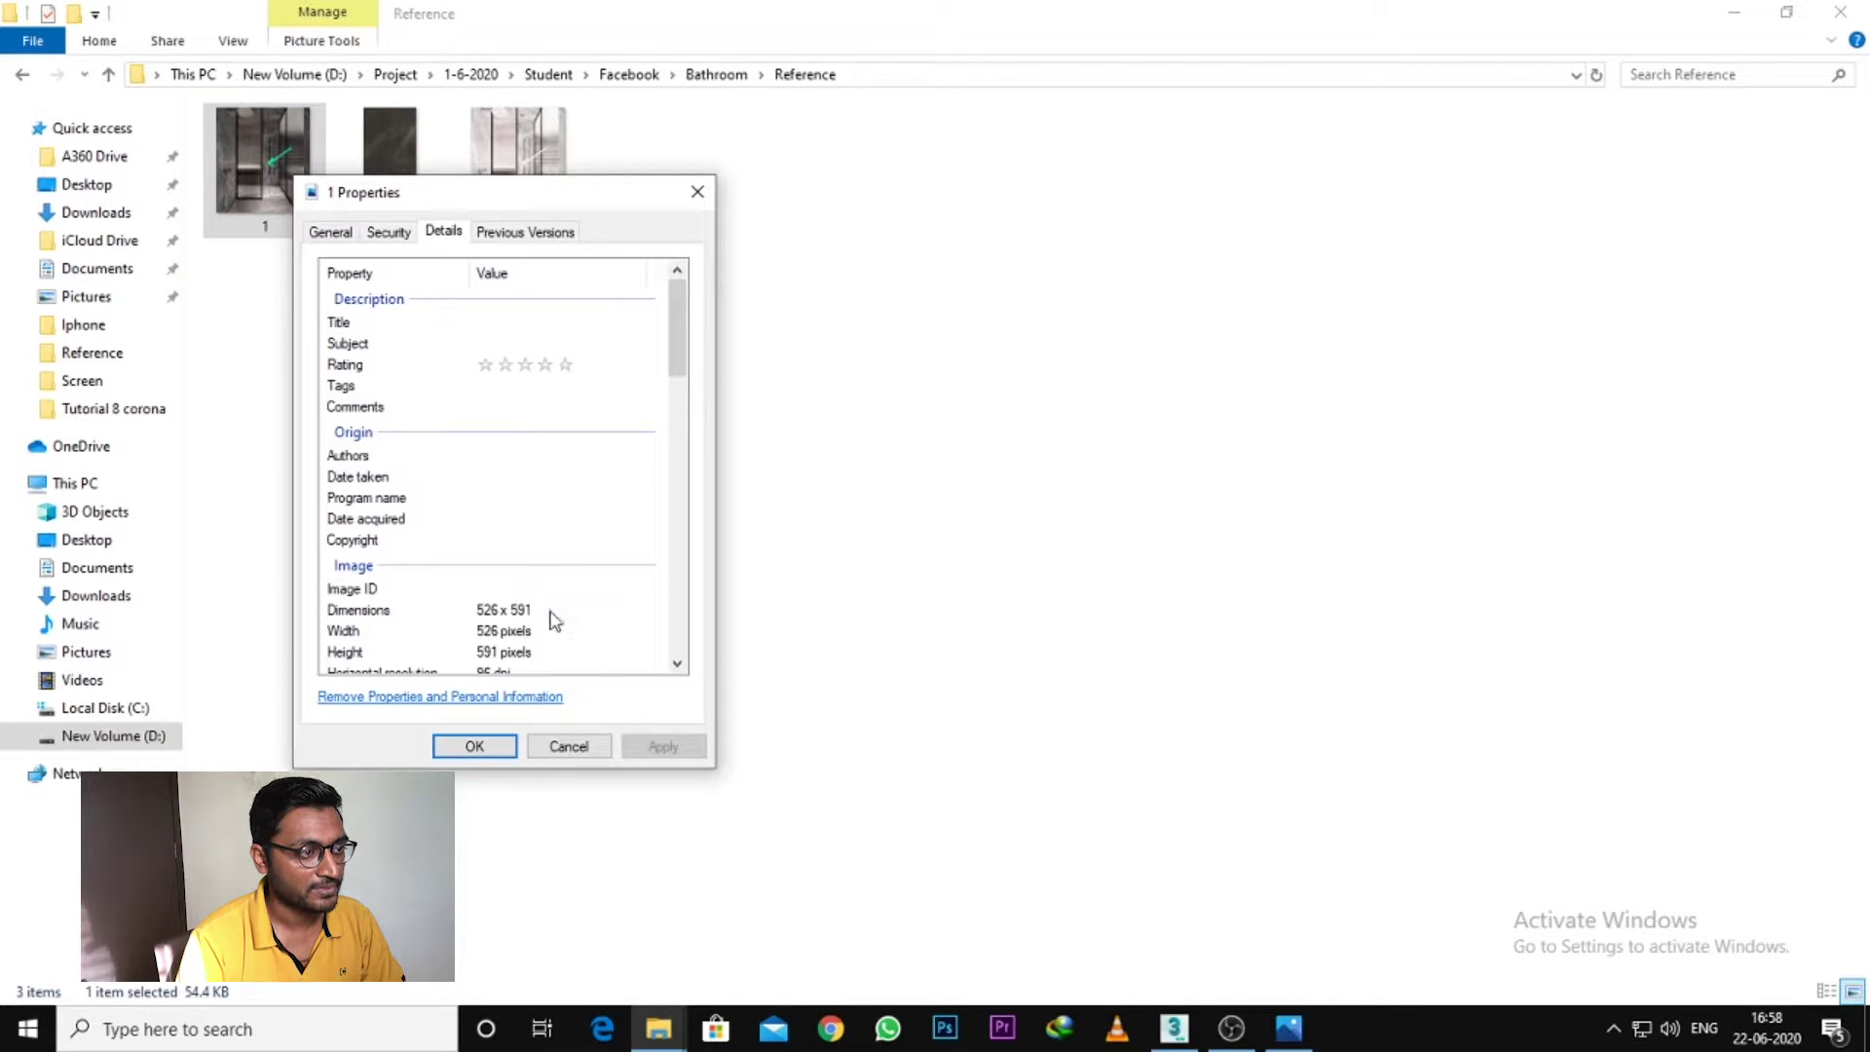
pyautogui.click(482, 613)
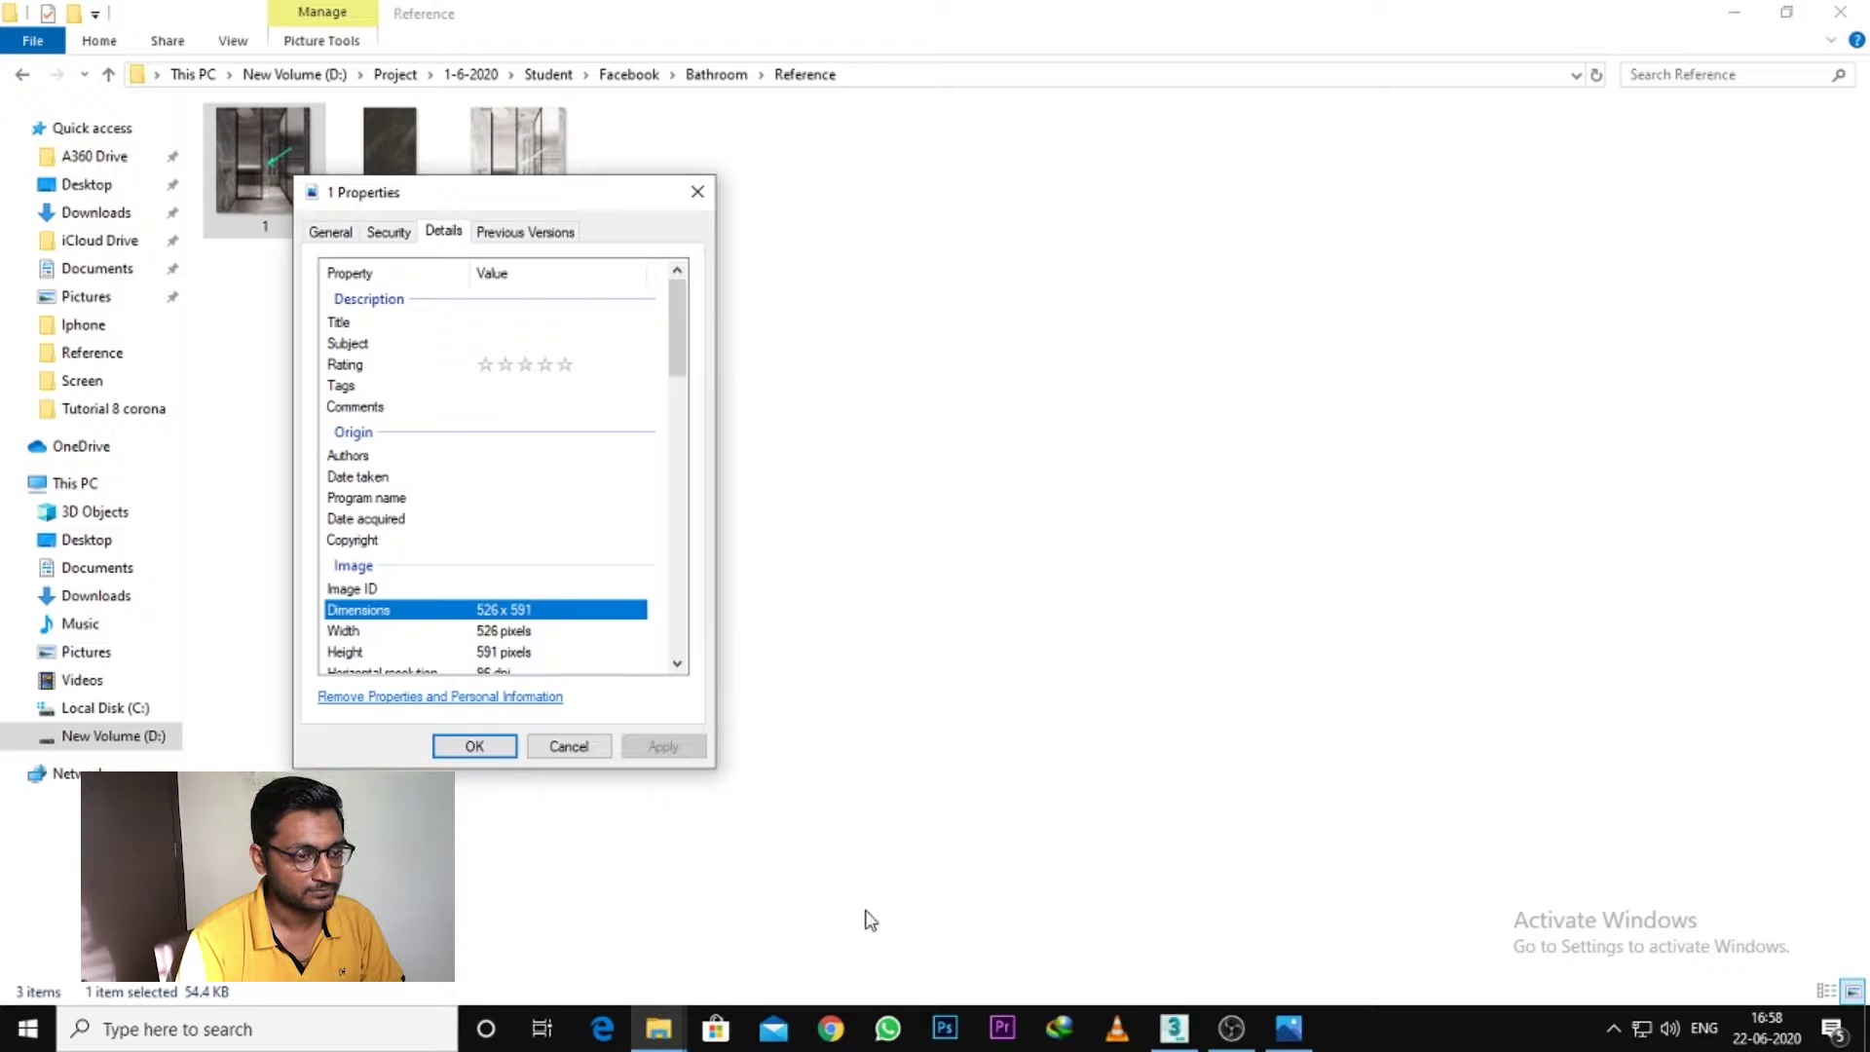
pyautogui.click(1173, 1028)
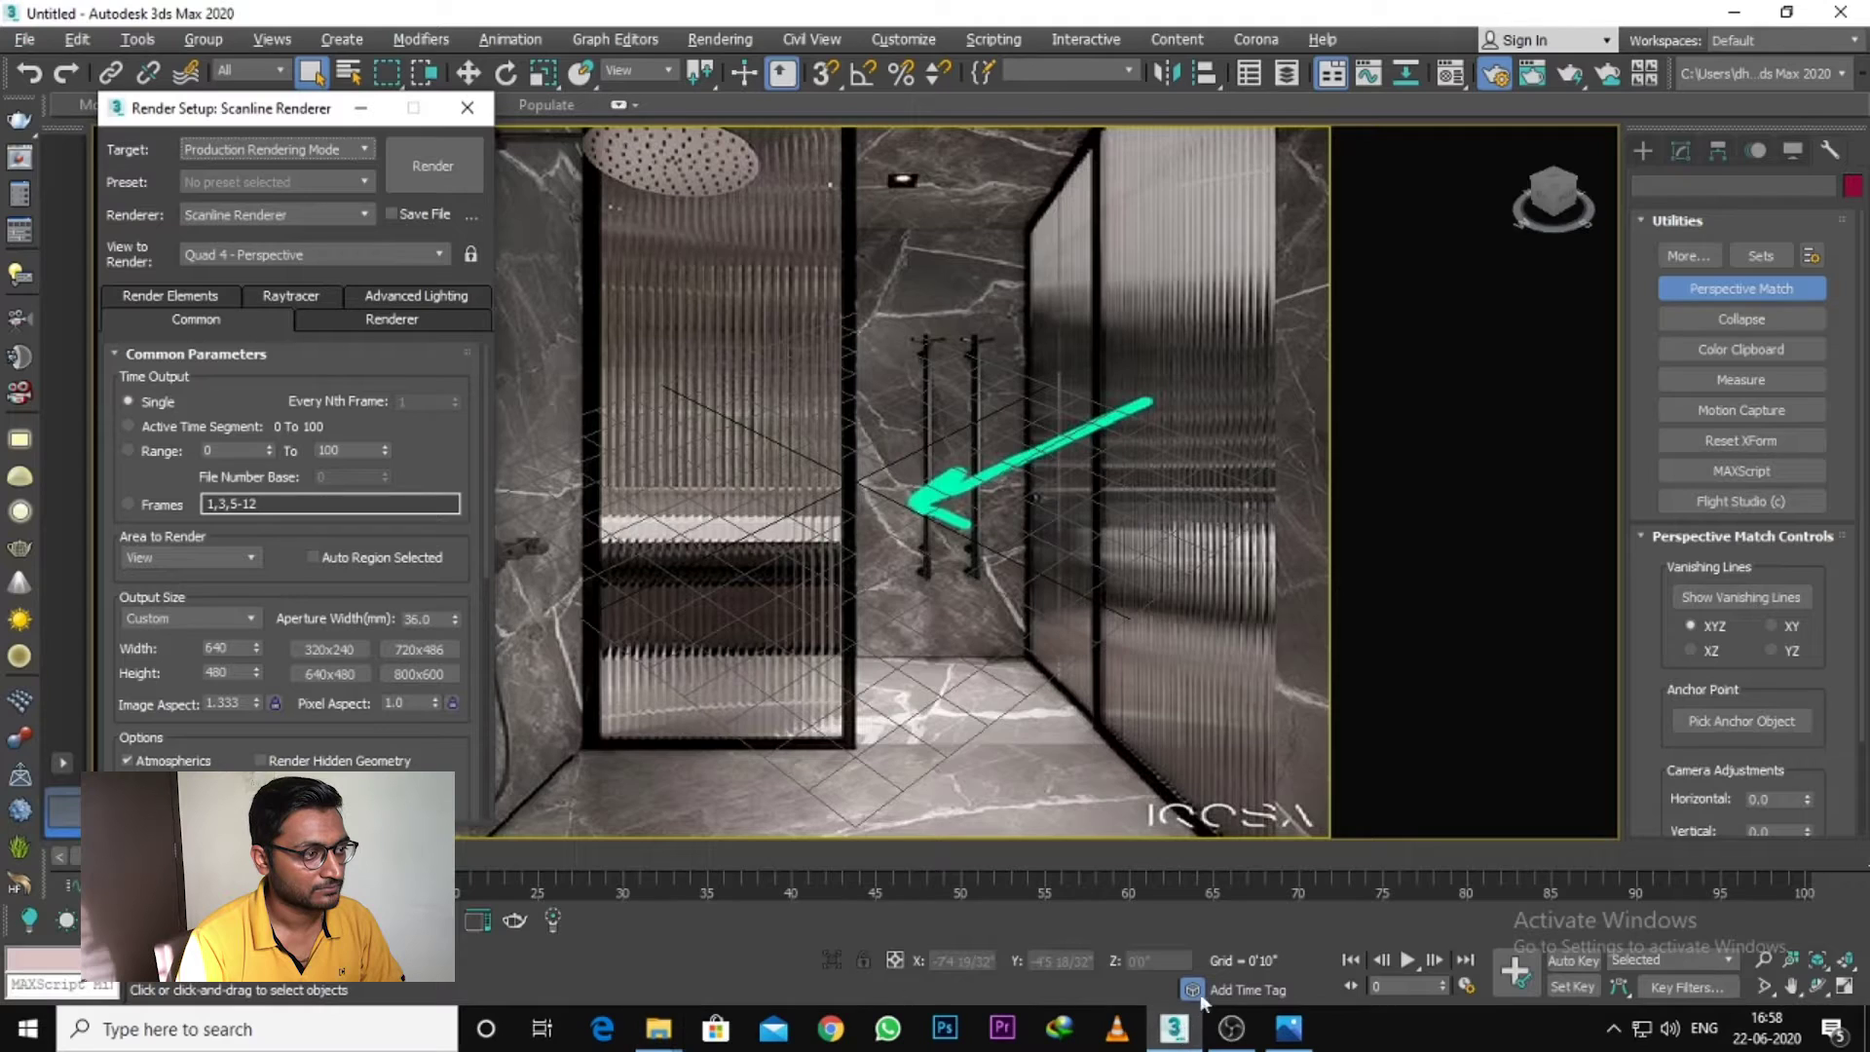
# Step: Set output height 591, lock image aspect at 0.89002, set width 1000, close Render Setup
pyautogui.doubleClick(215, 647)
pyautogui.write('526')
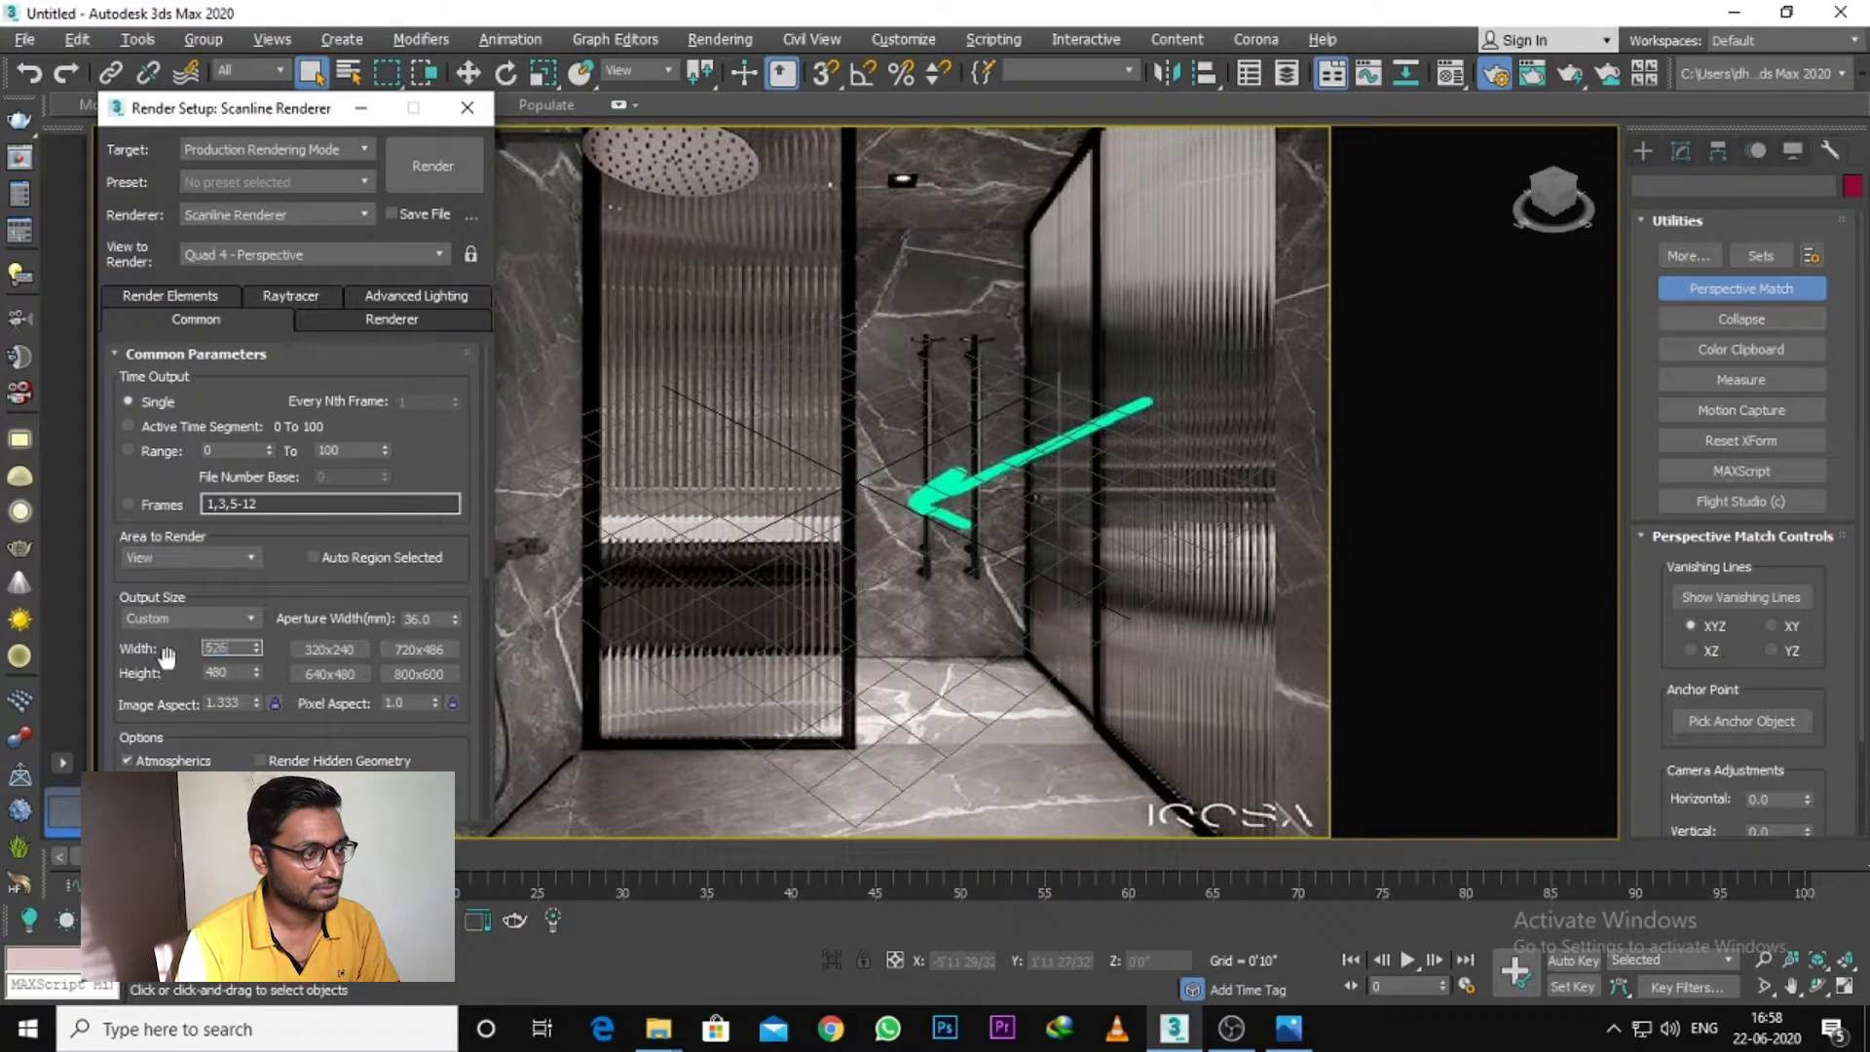
pyautogui.doubleClick(215, 674)
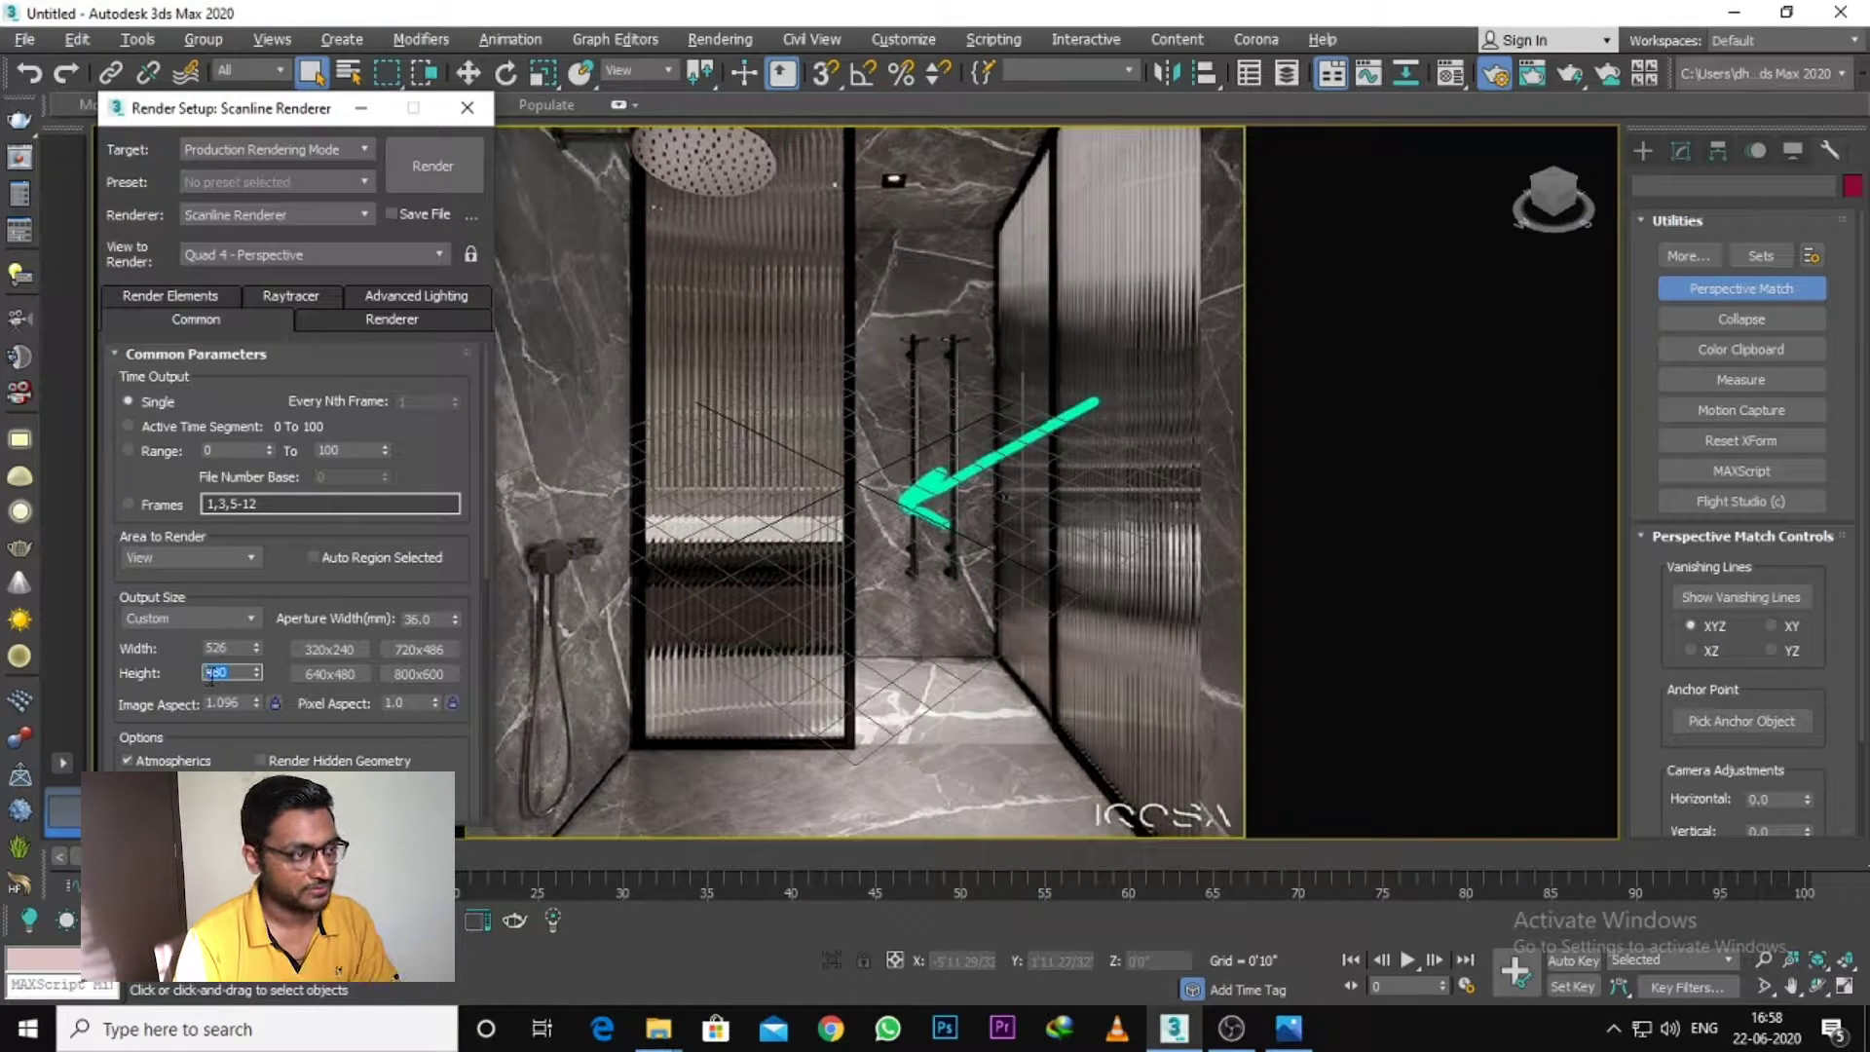
pyautogui.write('591')
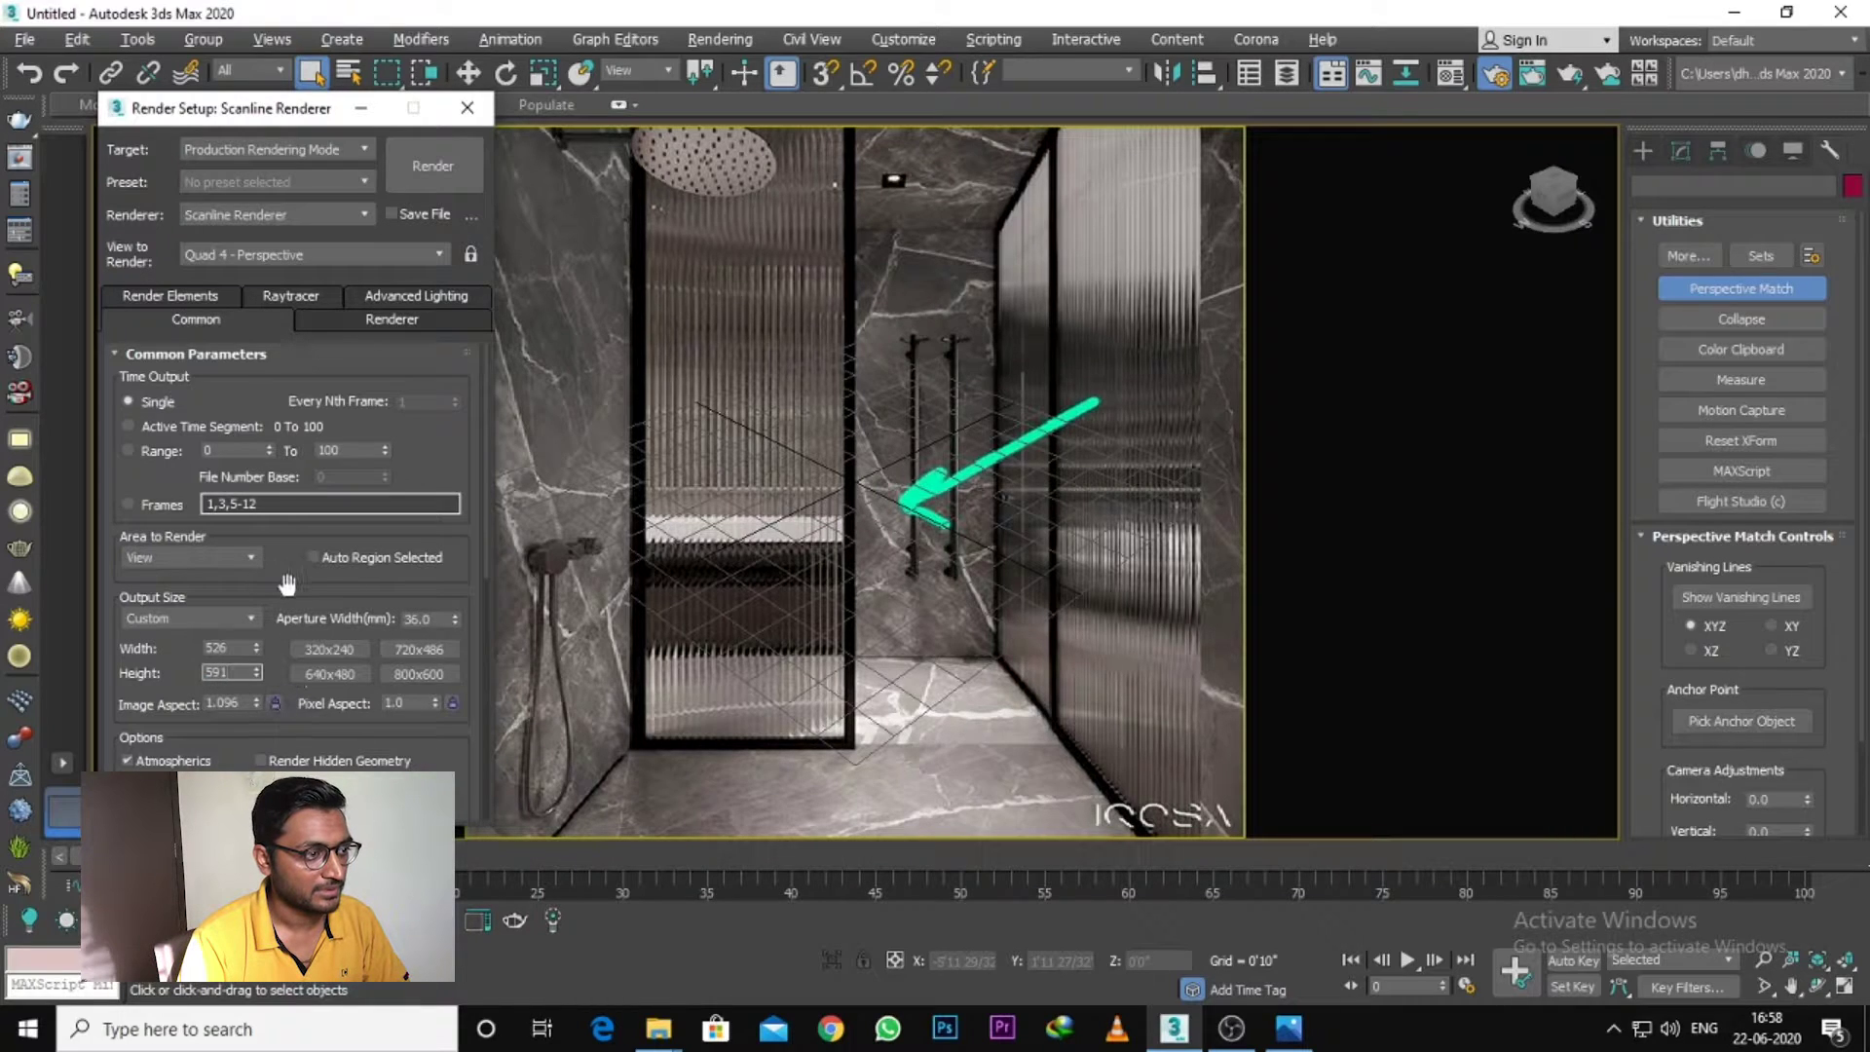
pyautogui.press('Return')
pyautogui.click(274, 705)
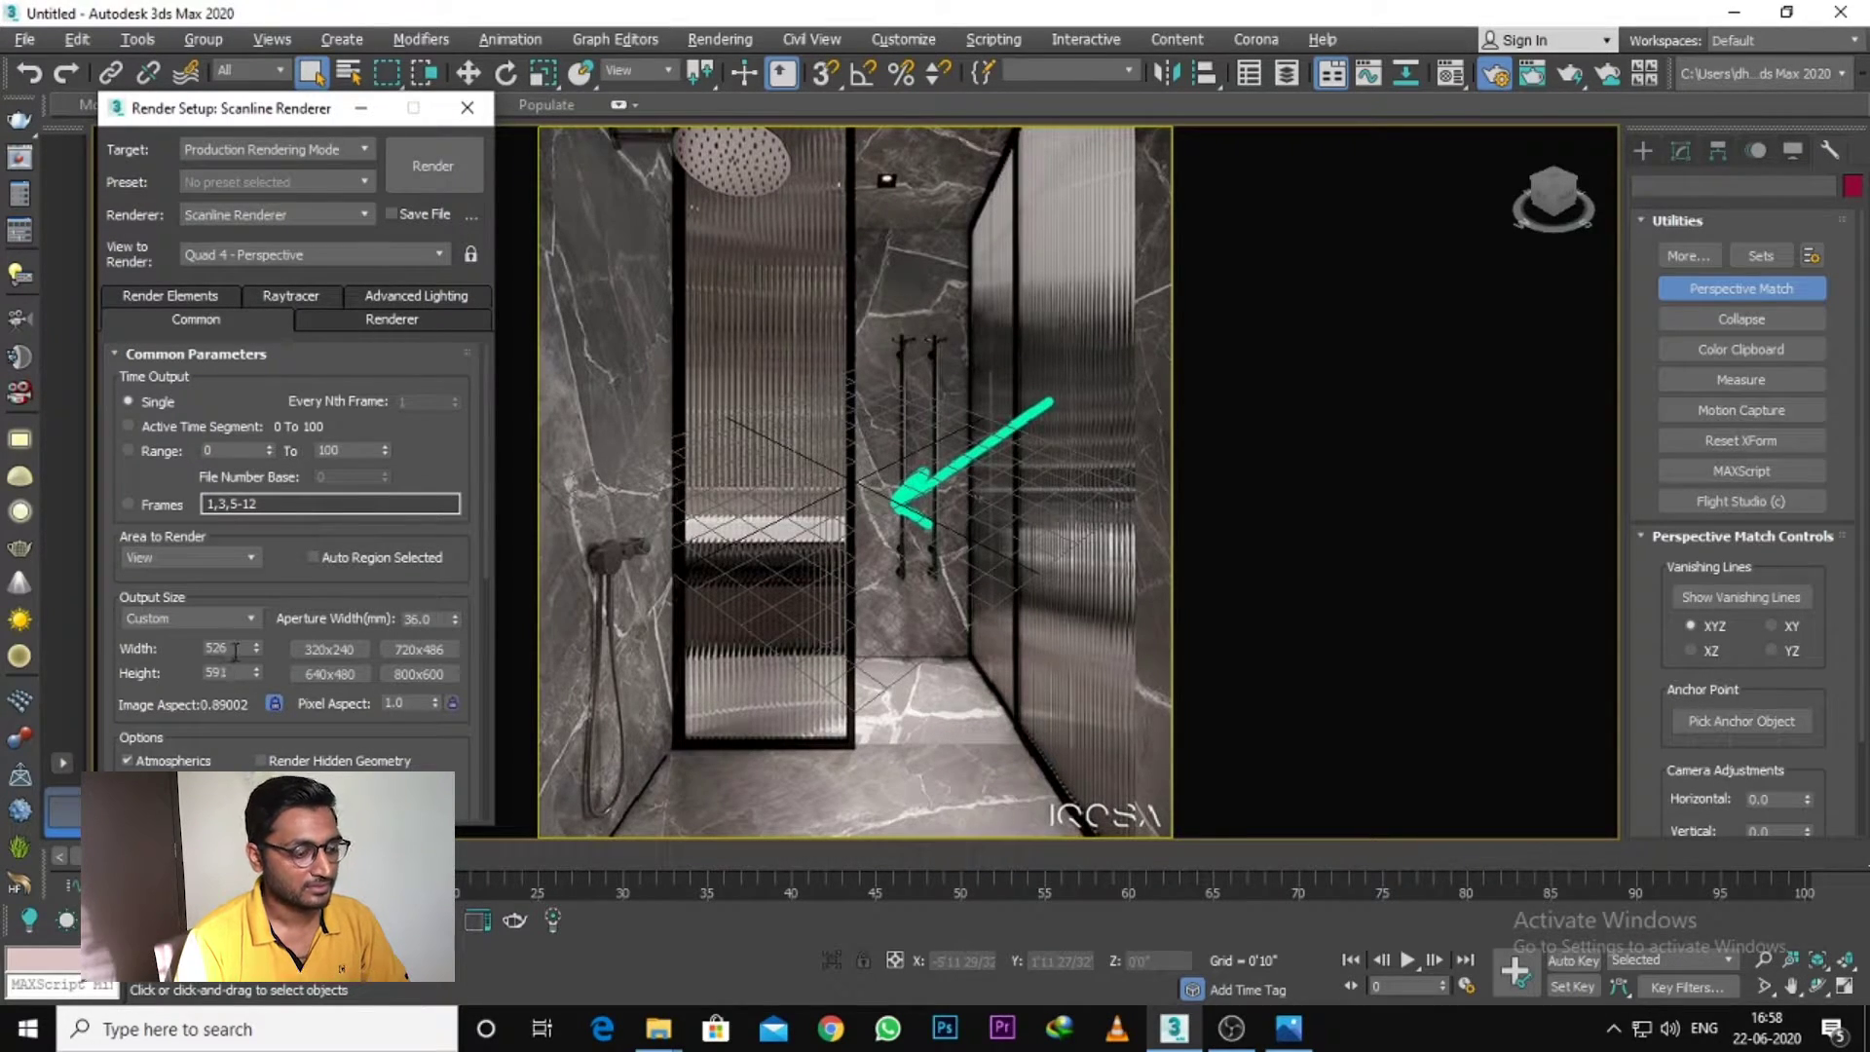
pyautogui.doubleClick(217, 646)
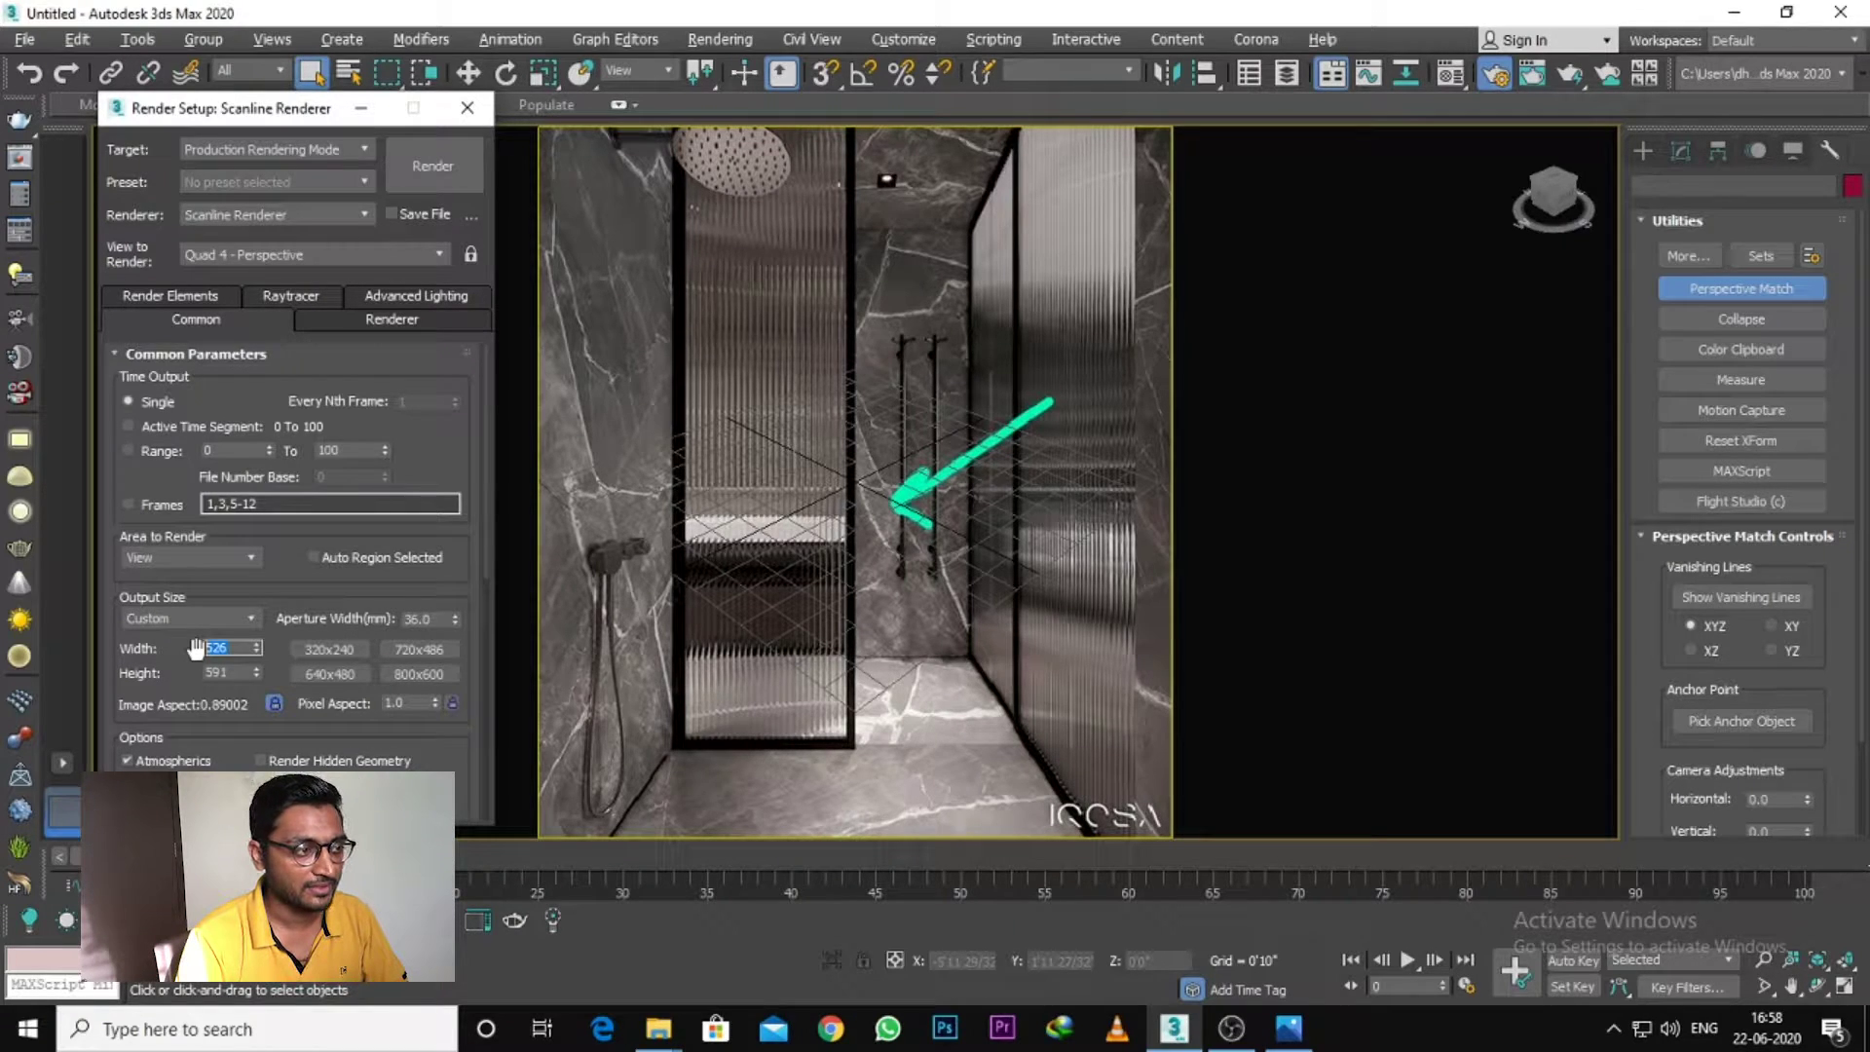
pyautogui.write('1000')
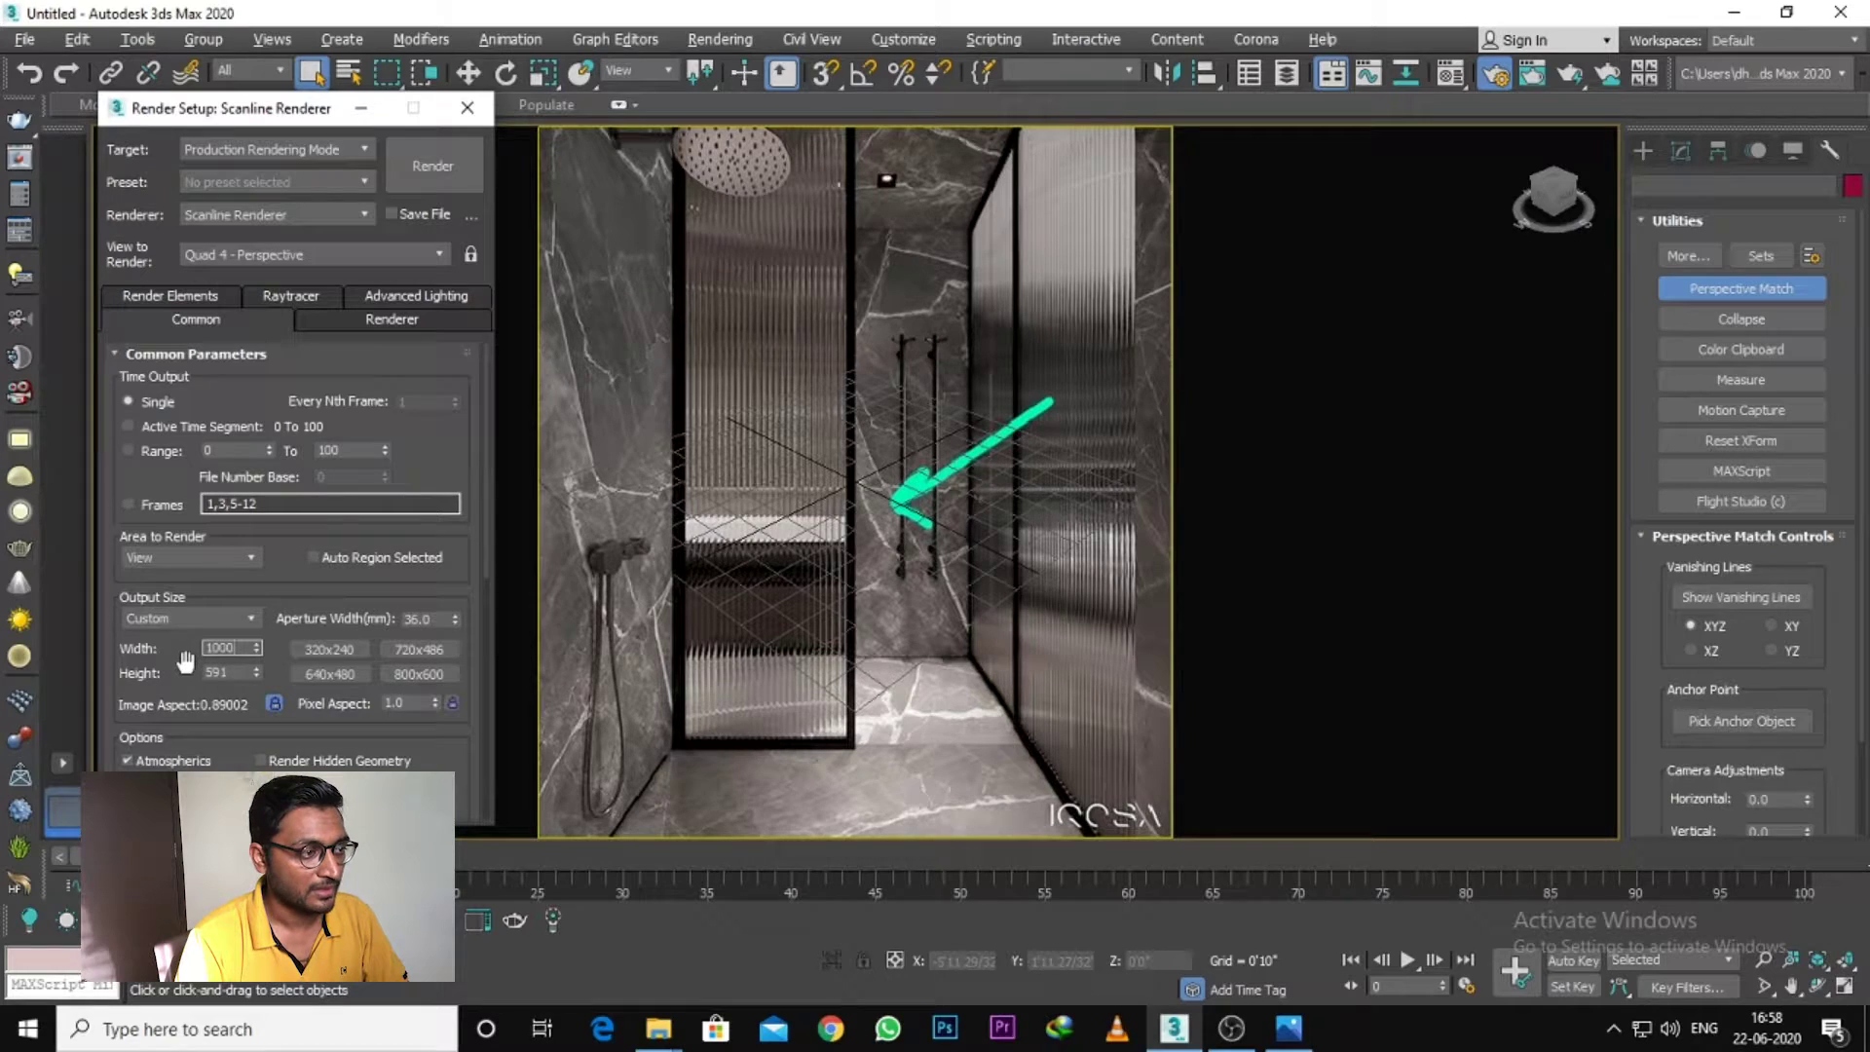
pyautogui.press('Return')
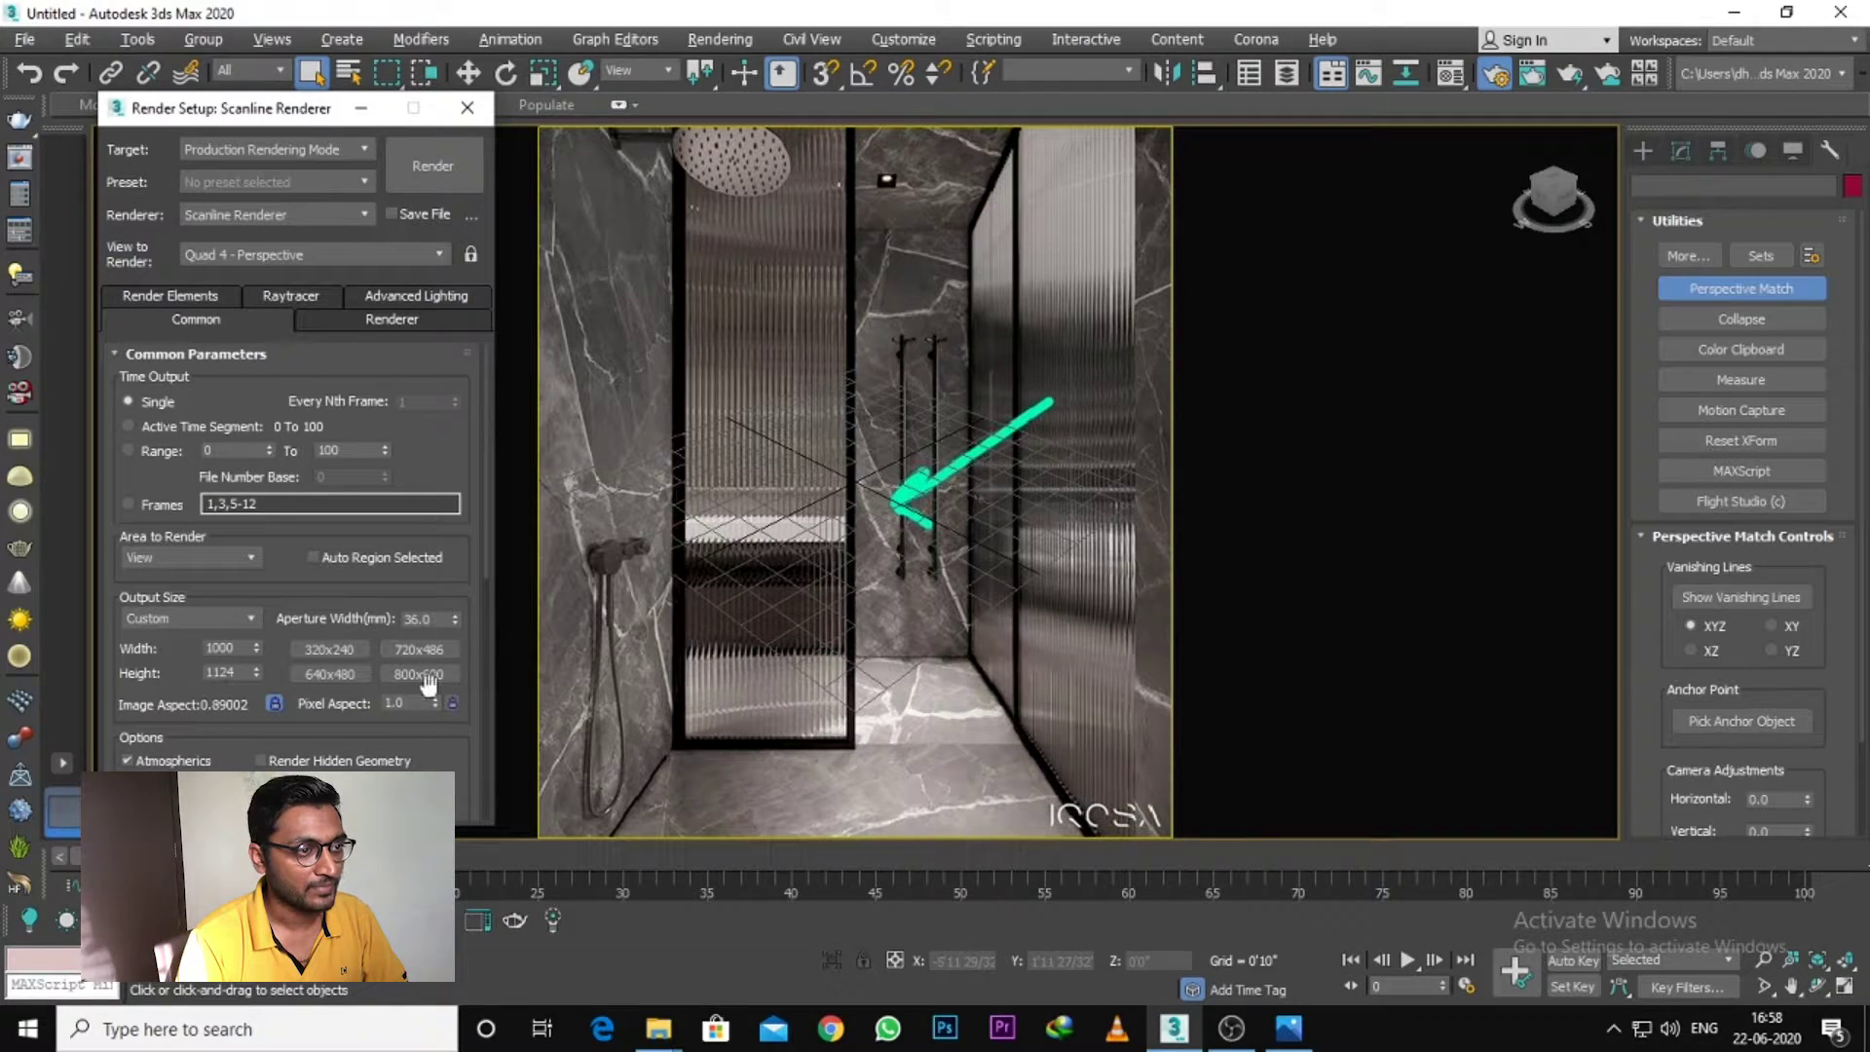
pyautogui.click(467, 110)
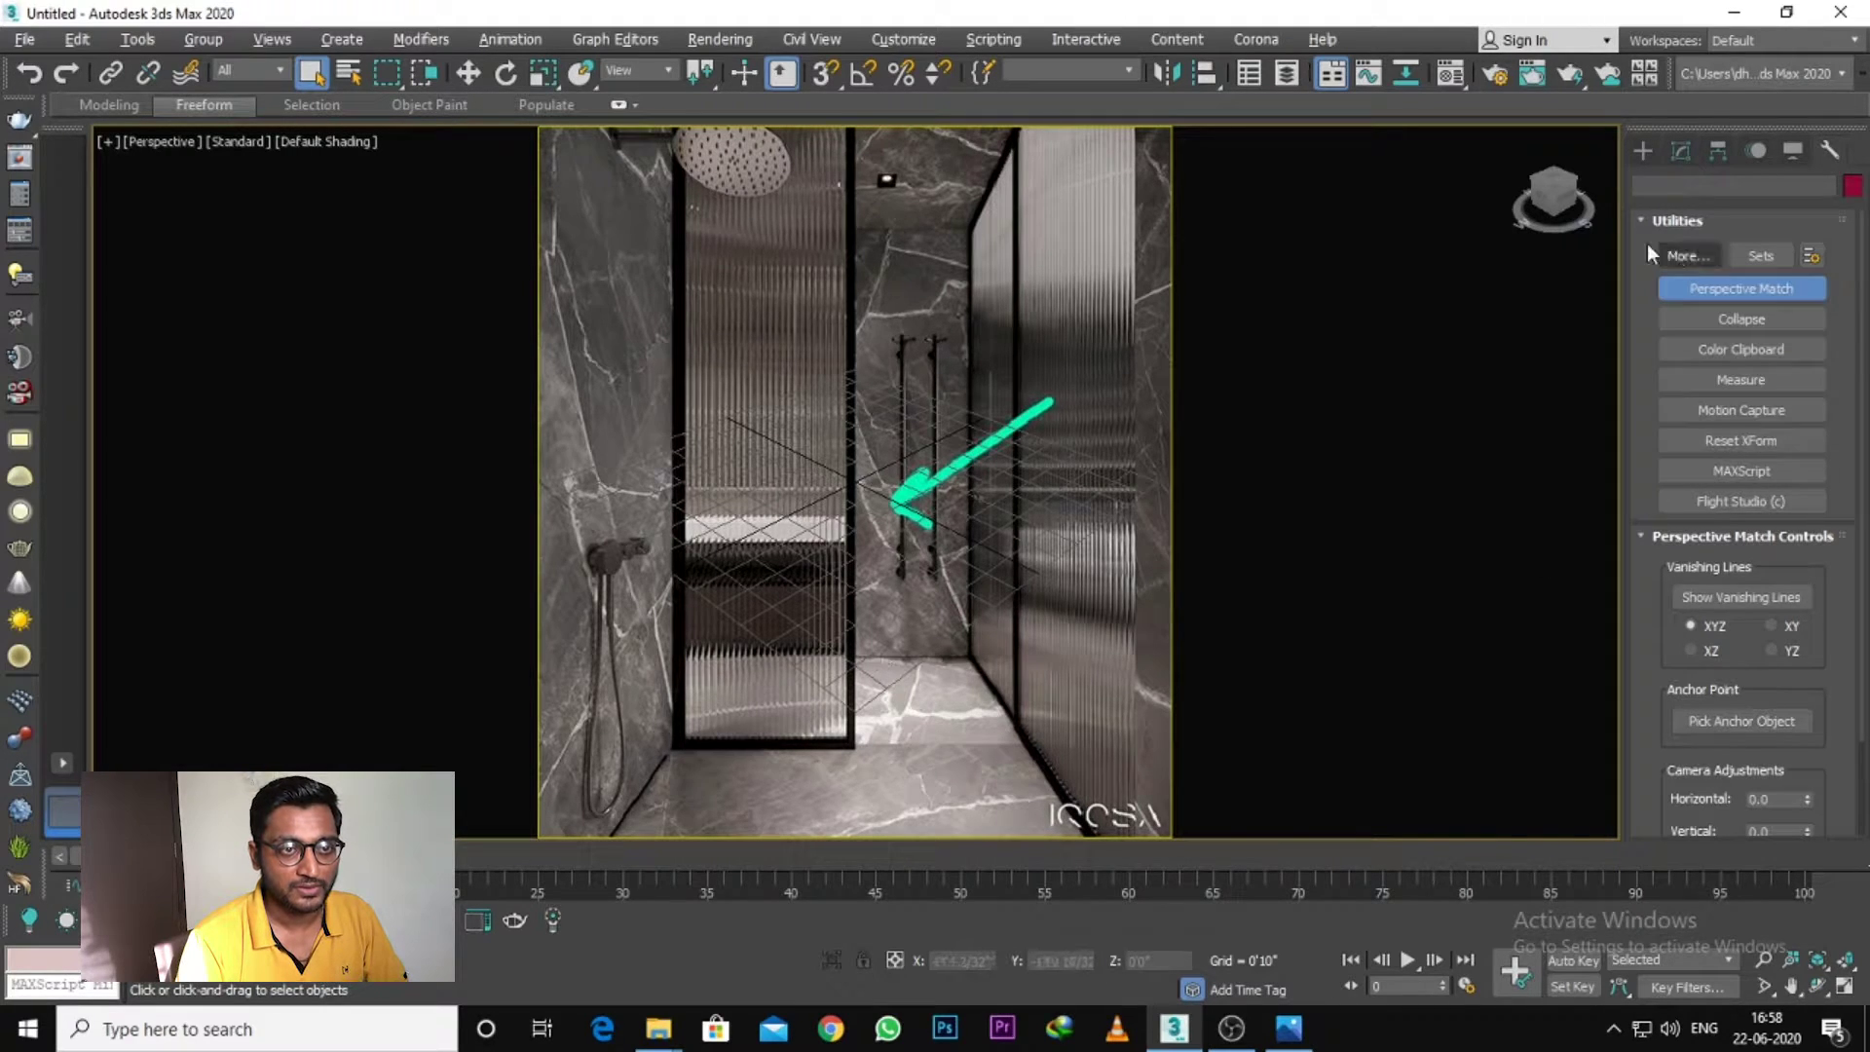
# Step: Place a free camera, Camera001, and switch to the four-viewport layout
pyautogui.click(1642, 151)
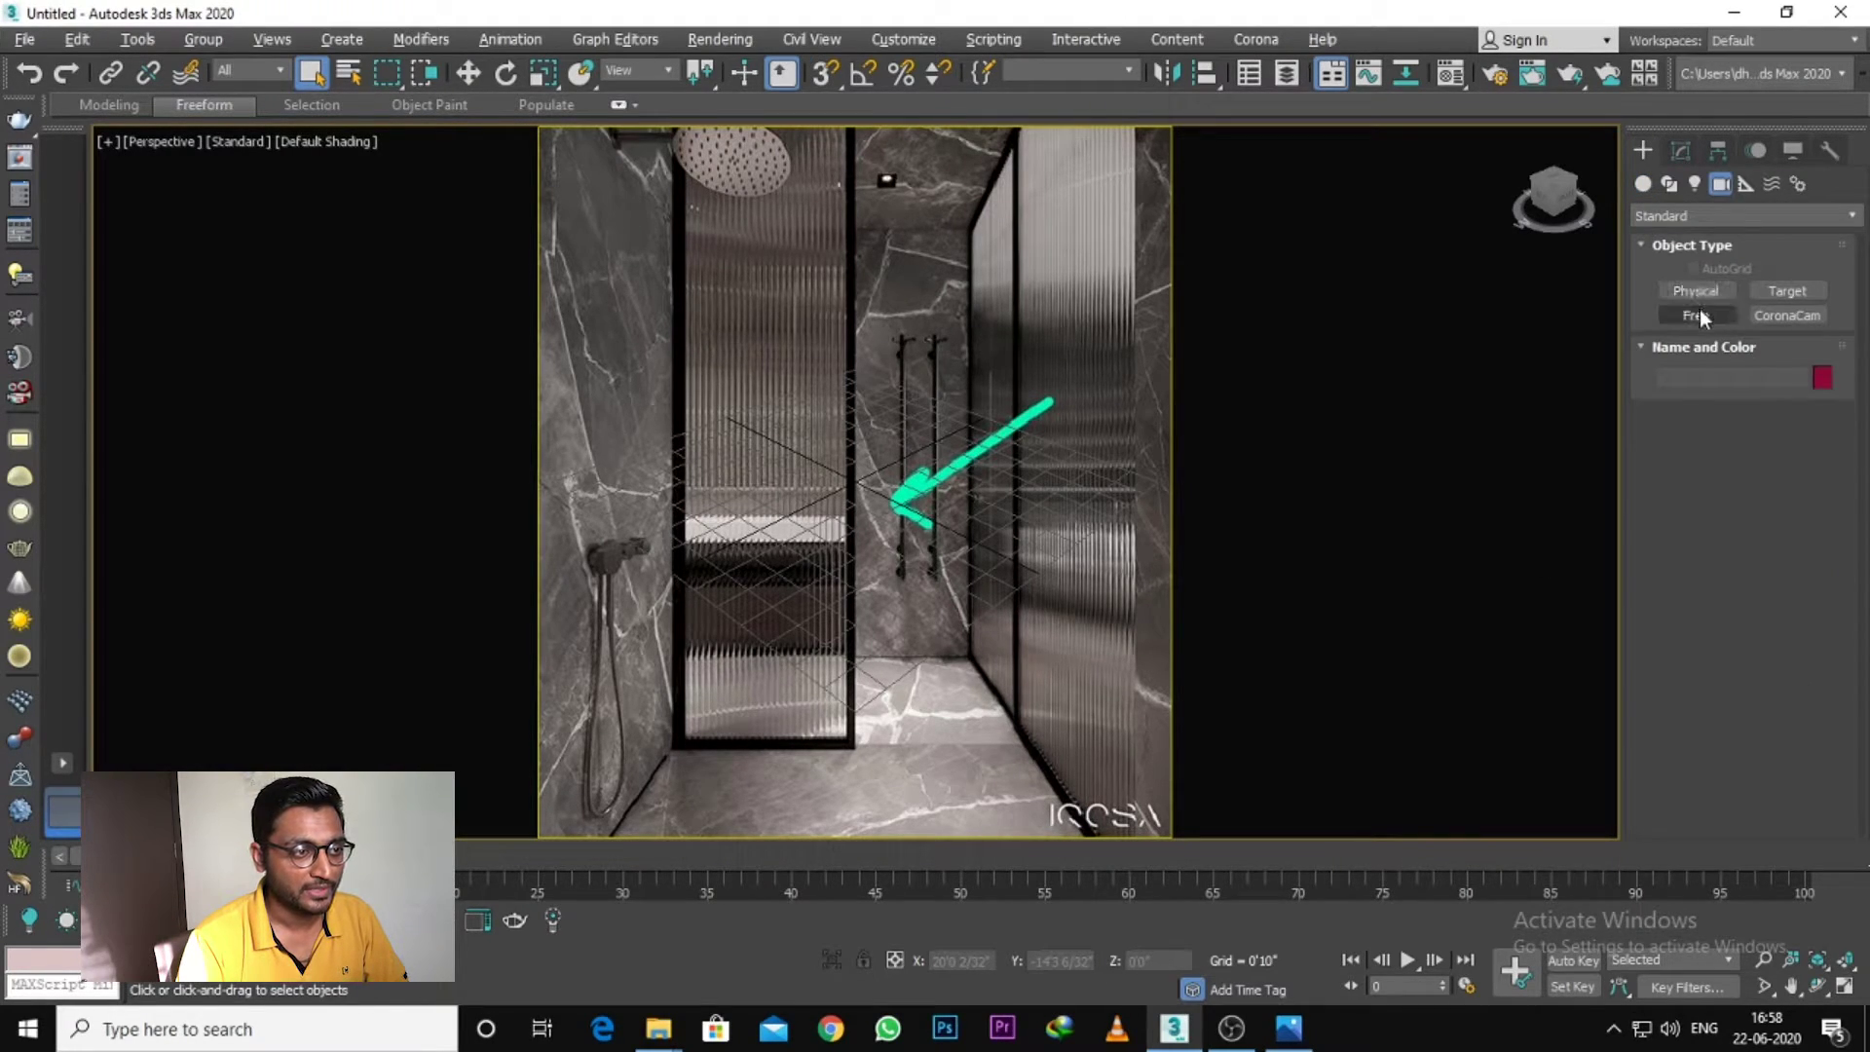
pyautogui.click(1695, 315)
pyautogui.click(851, 490)
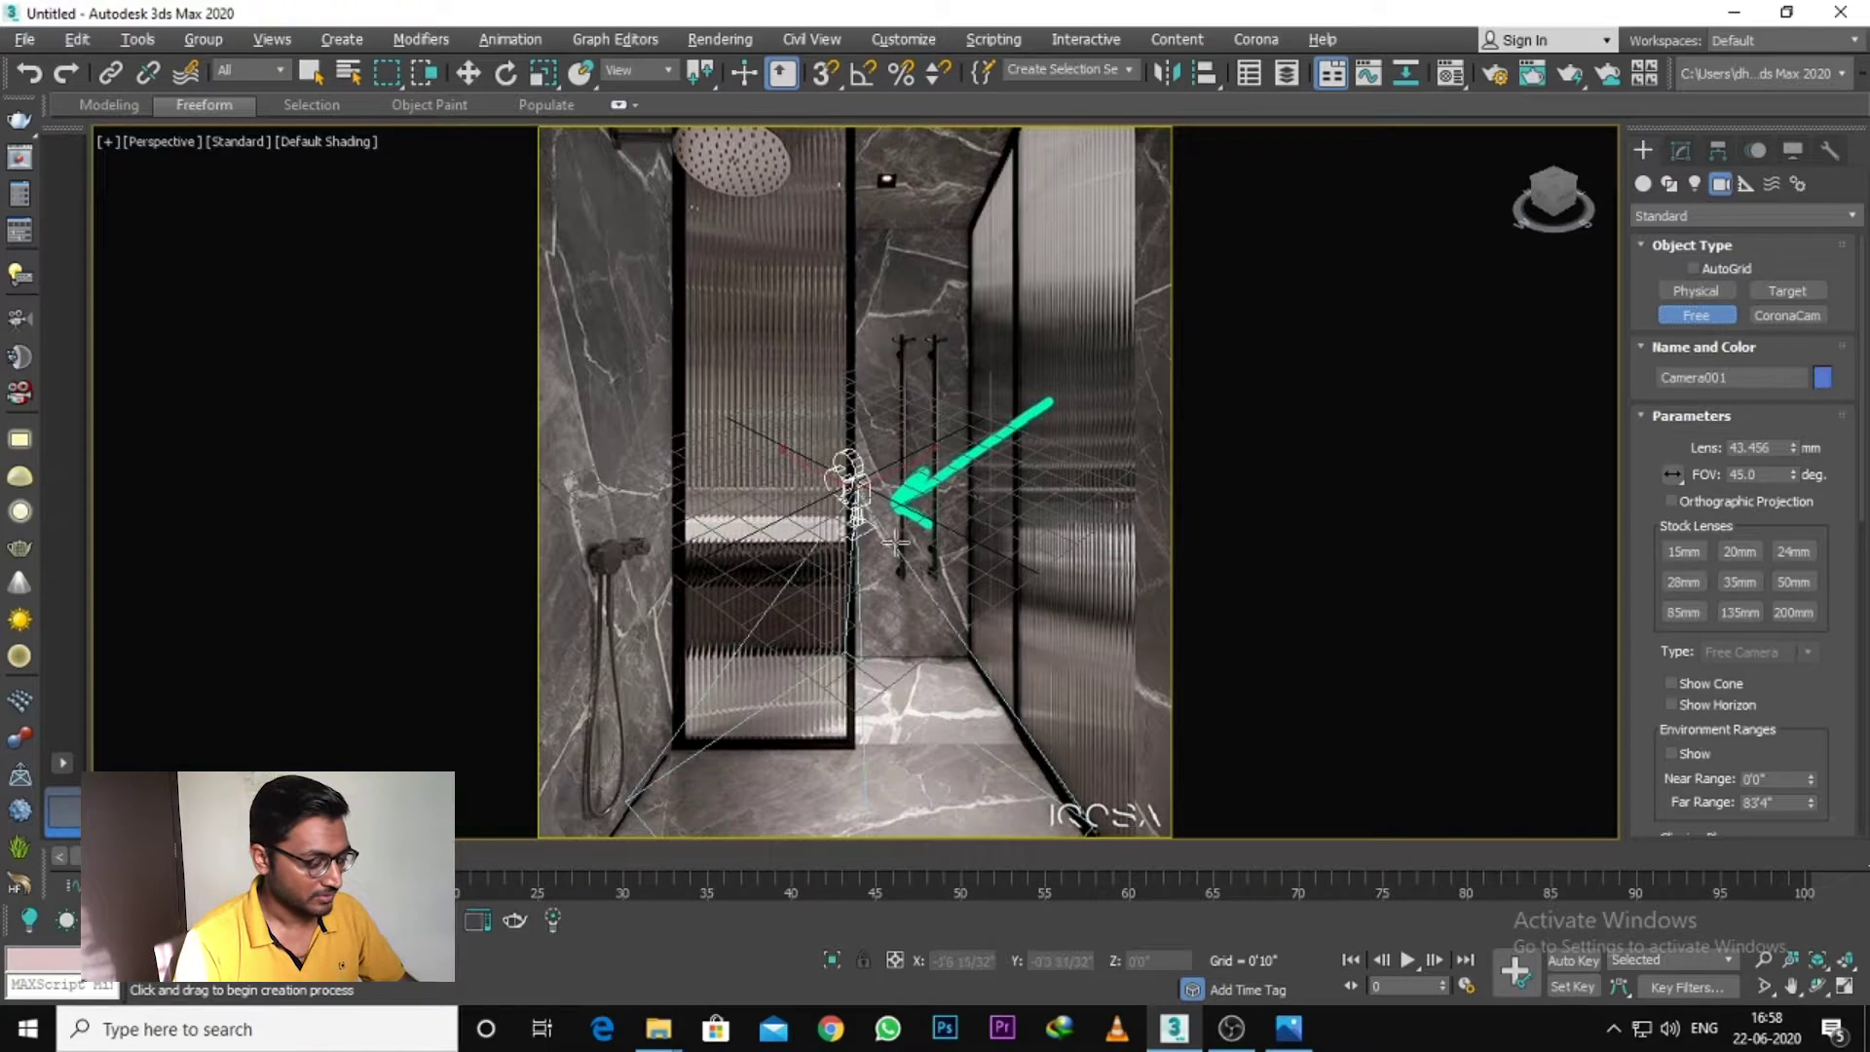
pyautogui.rightClick(898, 549)
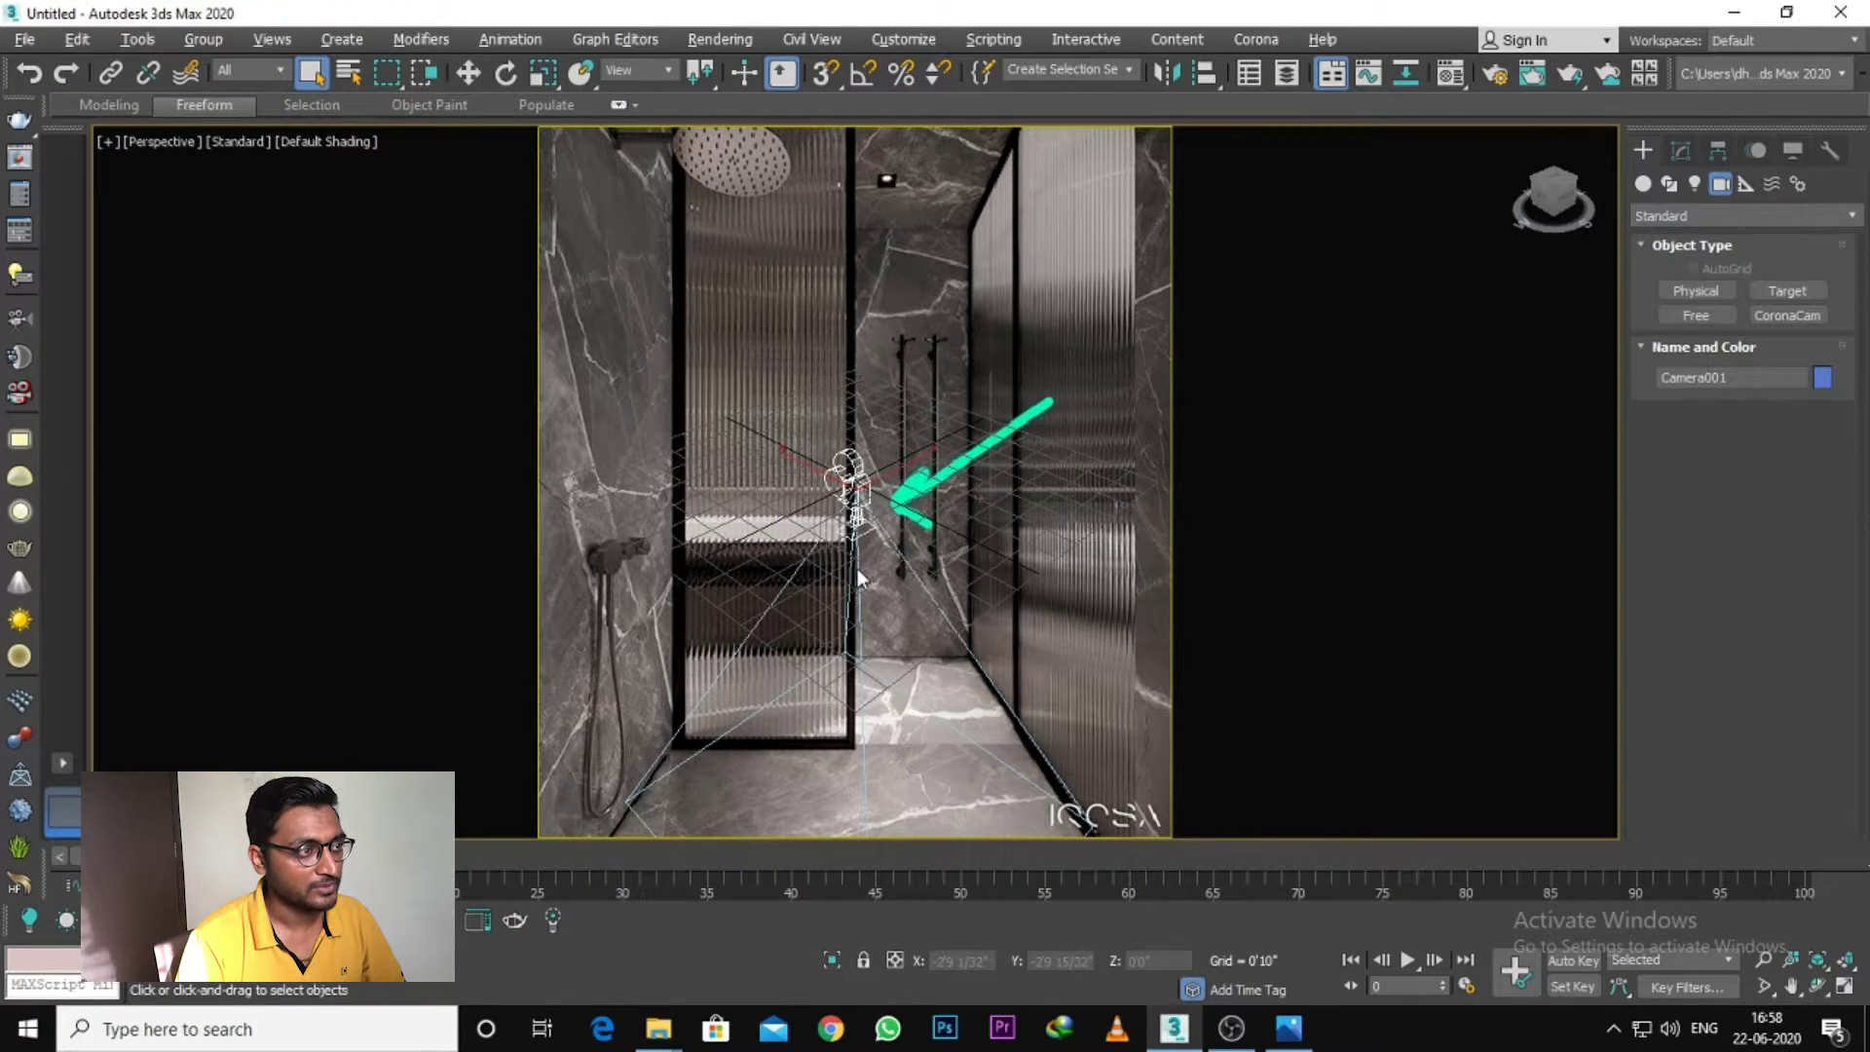
pyautogui.hotkey('alt', 'w')
pyautogui.click(617, 434)
pyautogui.click(1244, 306)
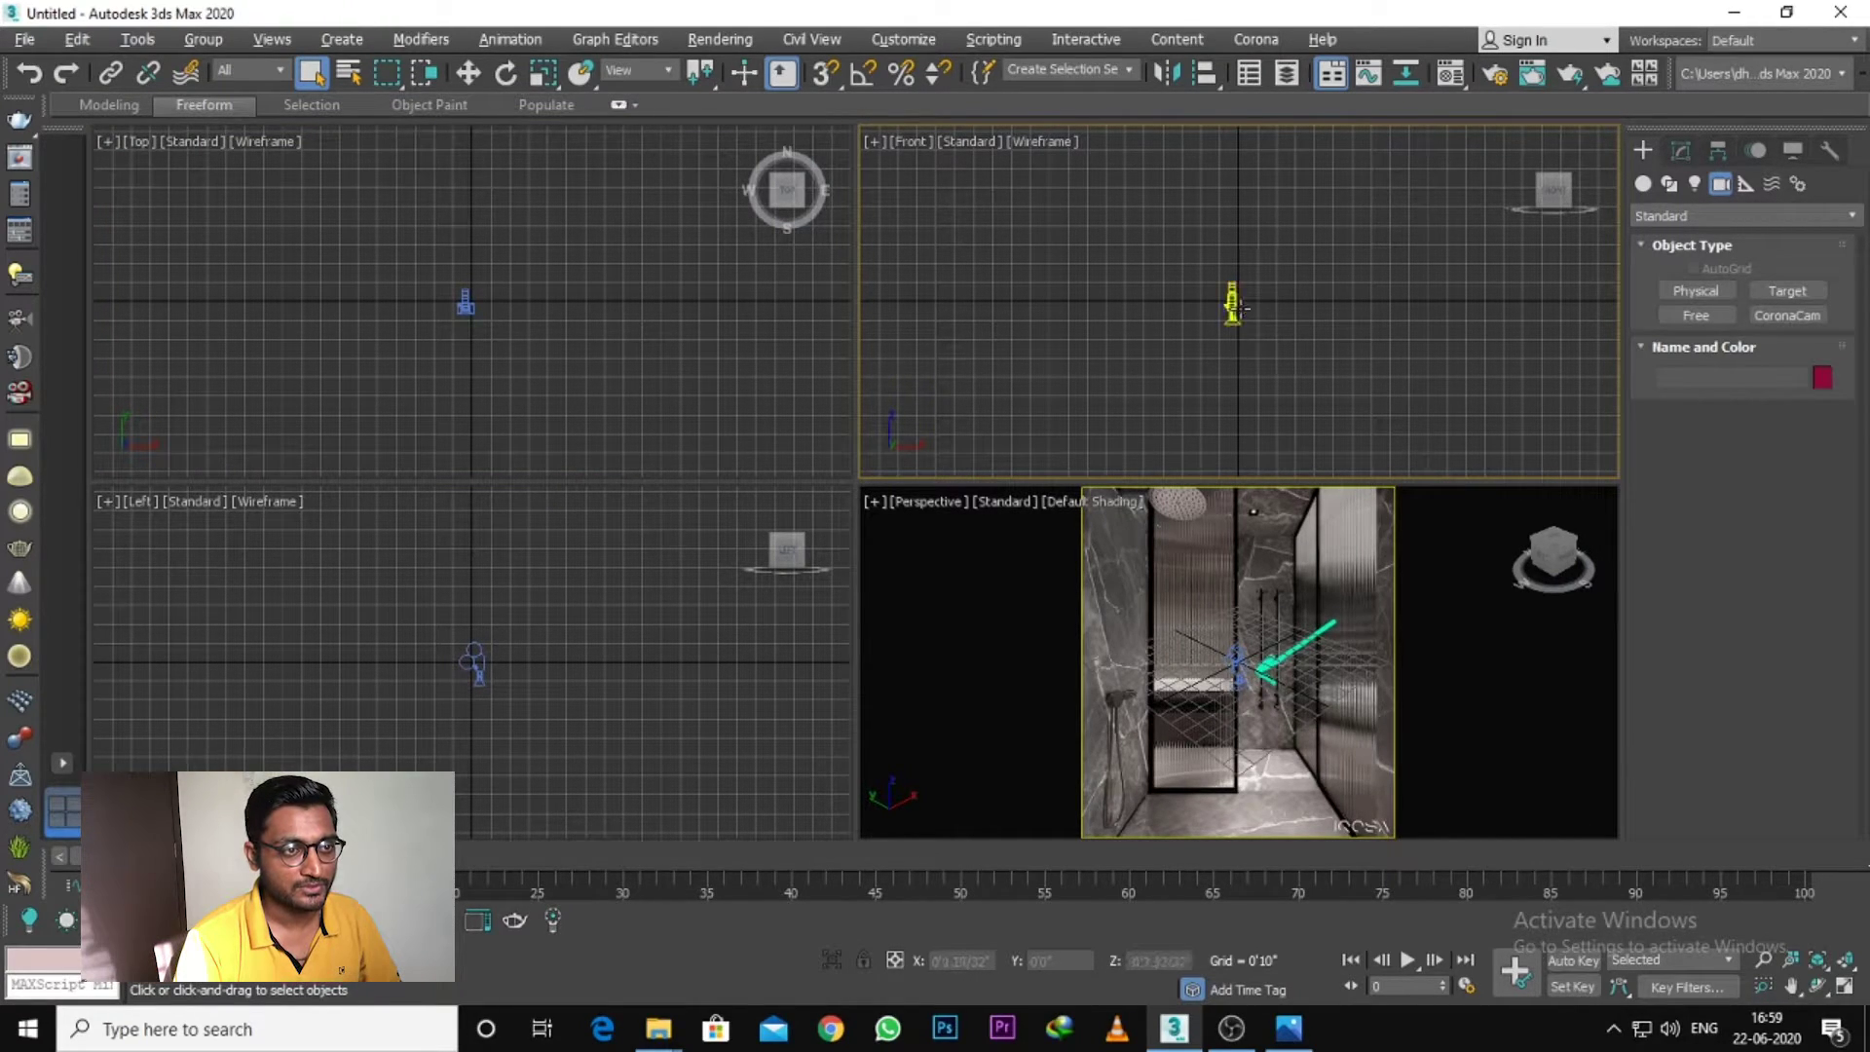
# Step: Select Camera001 and enable Angle Snap with a 90-degree angle
pyautogui.click(1230, 302)
pyautogui.scroll(3, 1227, 296)
pyautogui.scroll(2, 1224, 293)
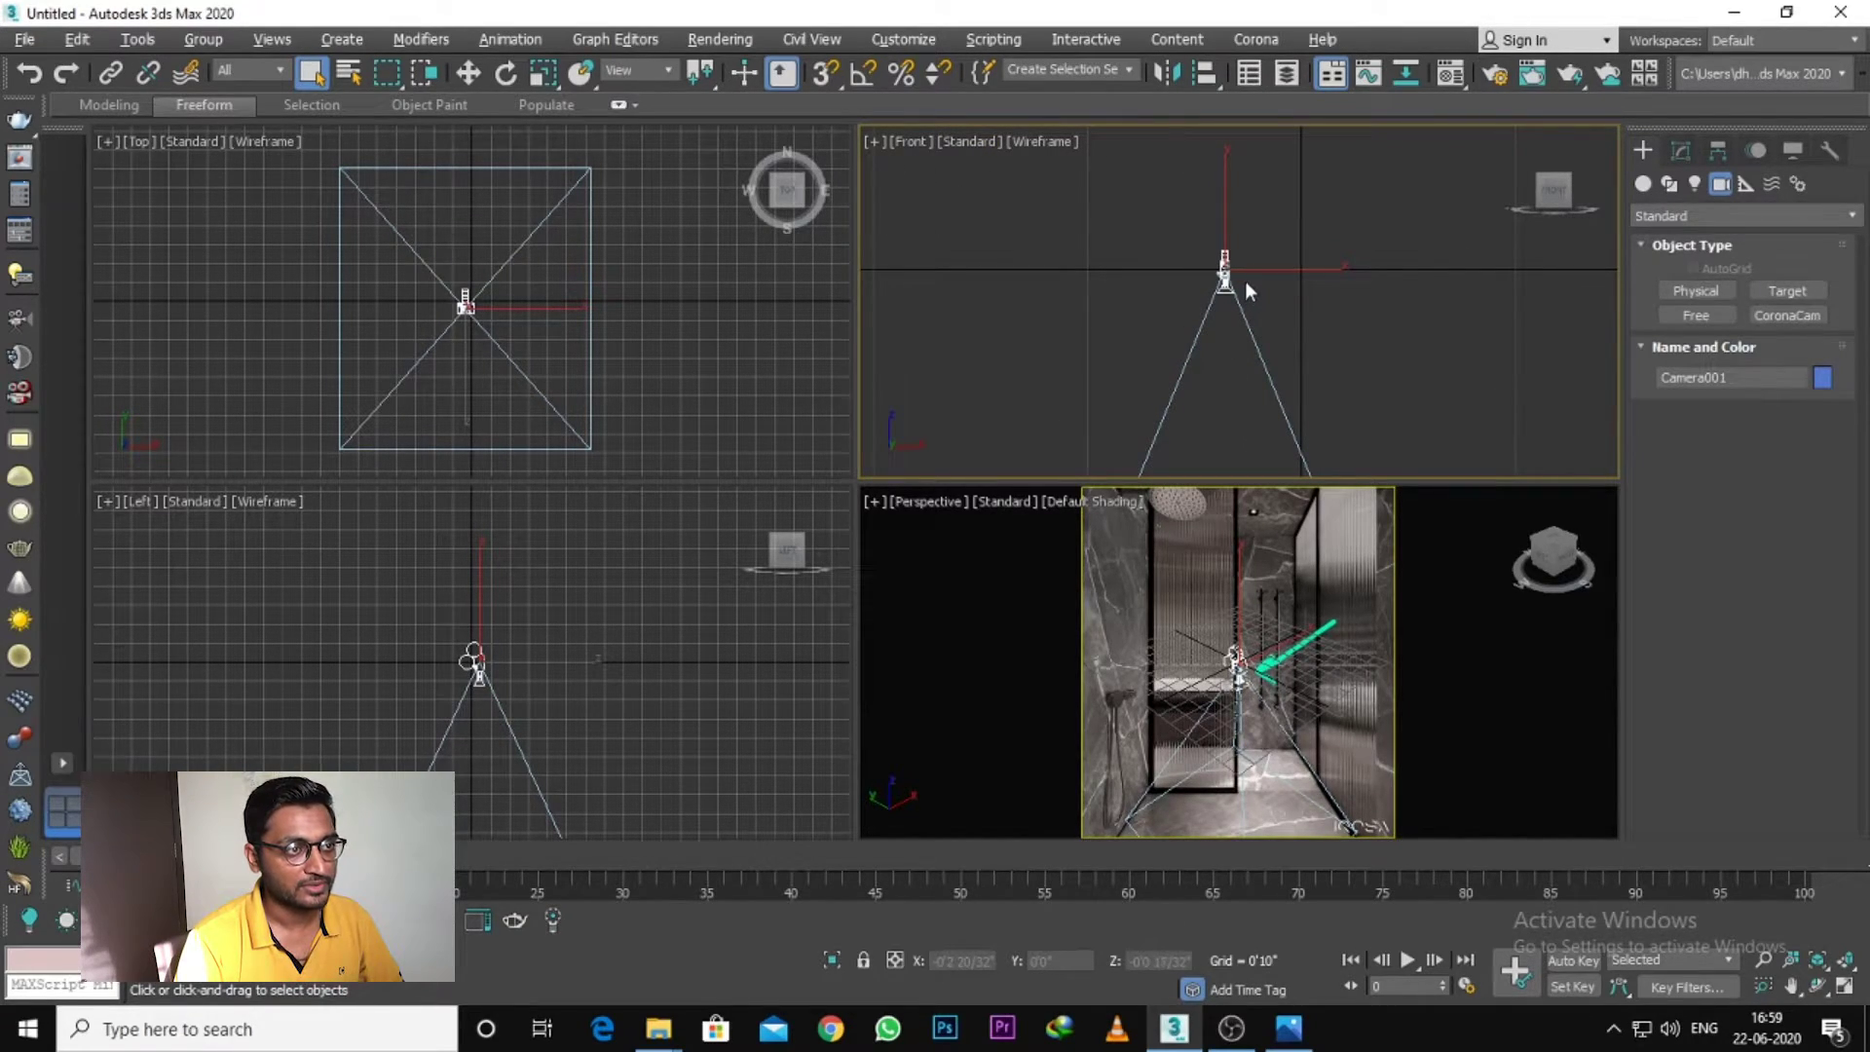
pyautogui.rightClick(862, 77)
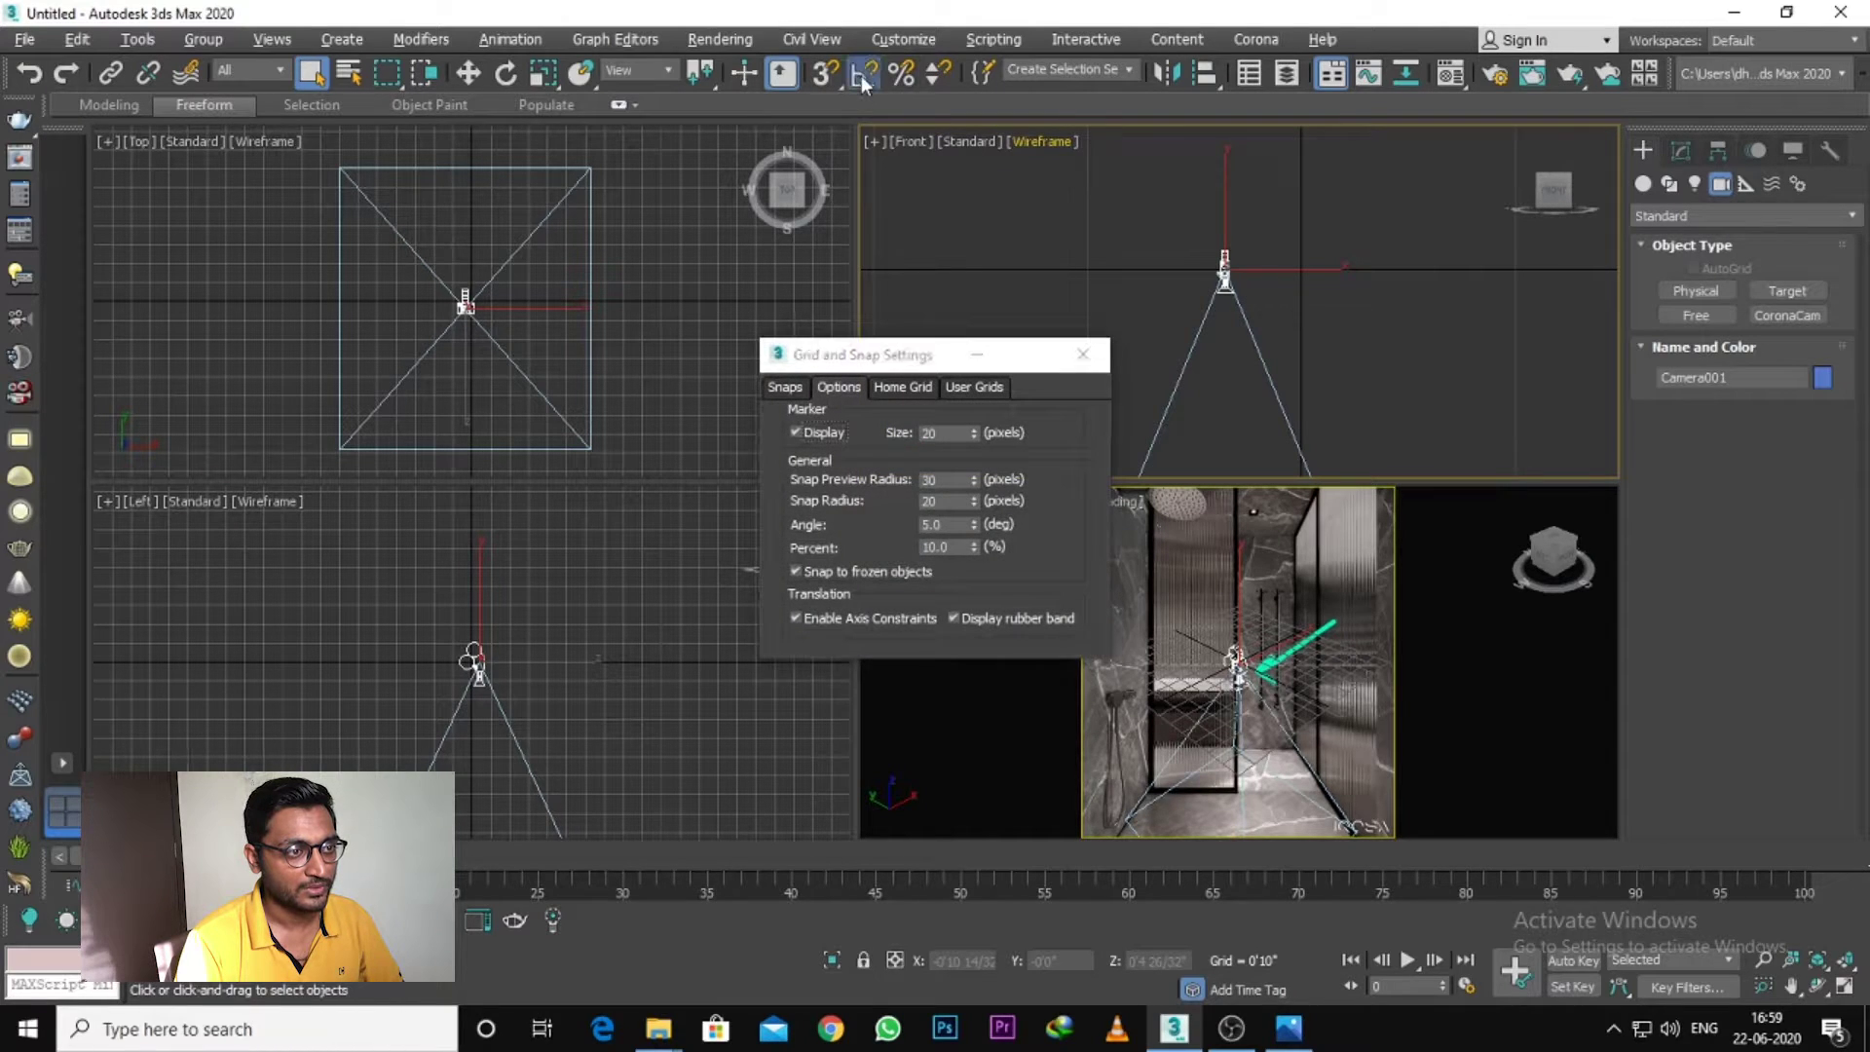
pyautogui.click(862, 77)
pyautogui.doubleClick(950, 524)
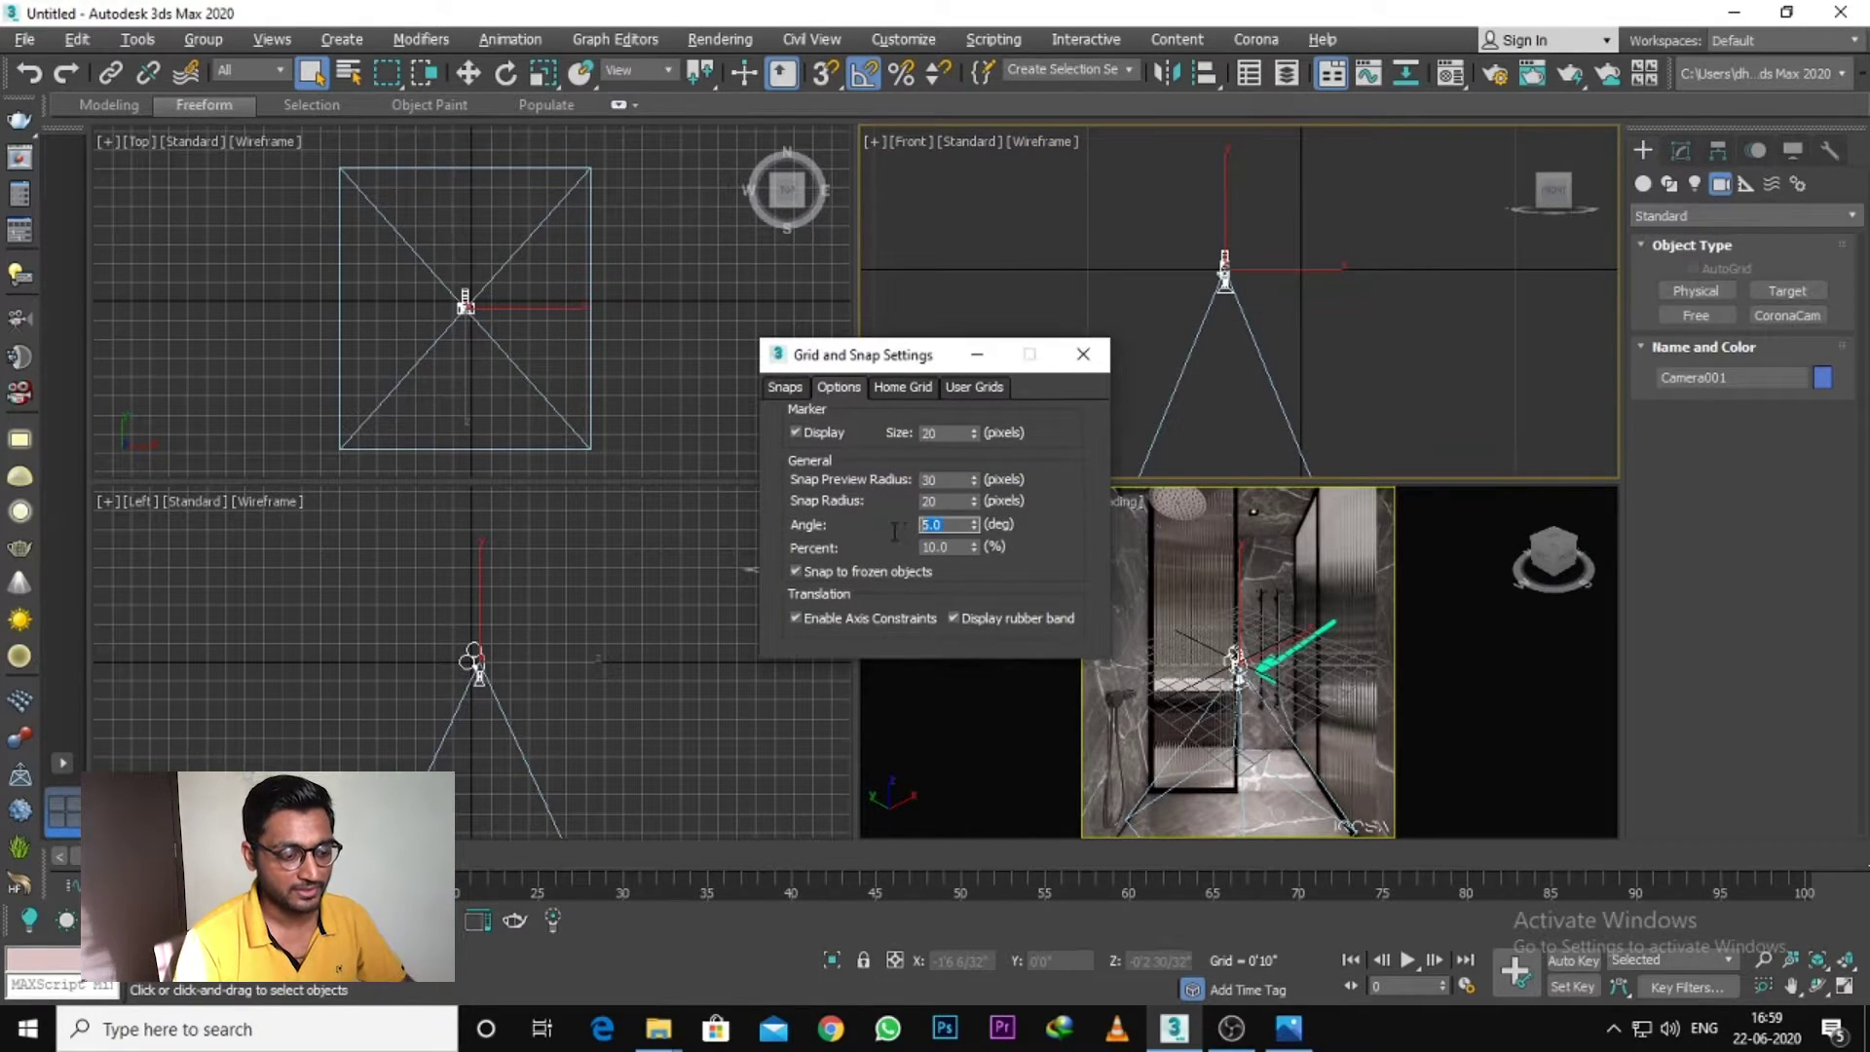
pyautogui.write('90')
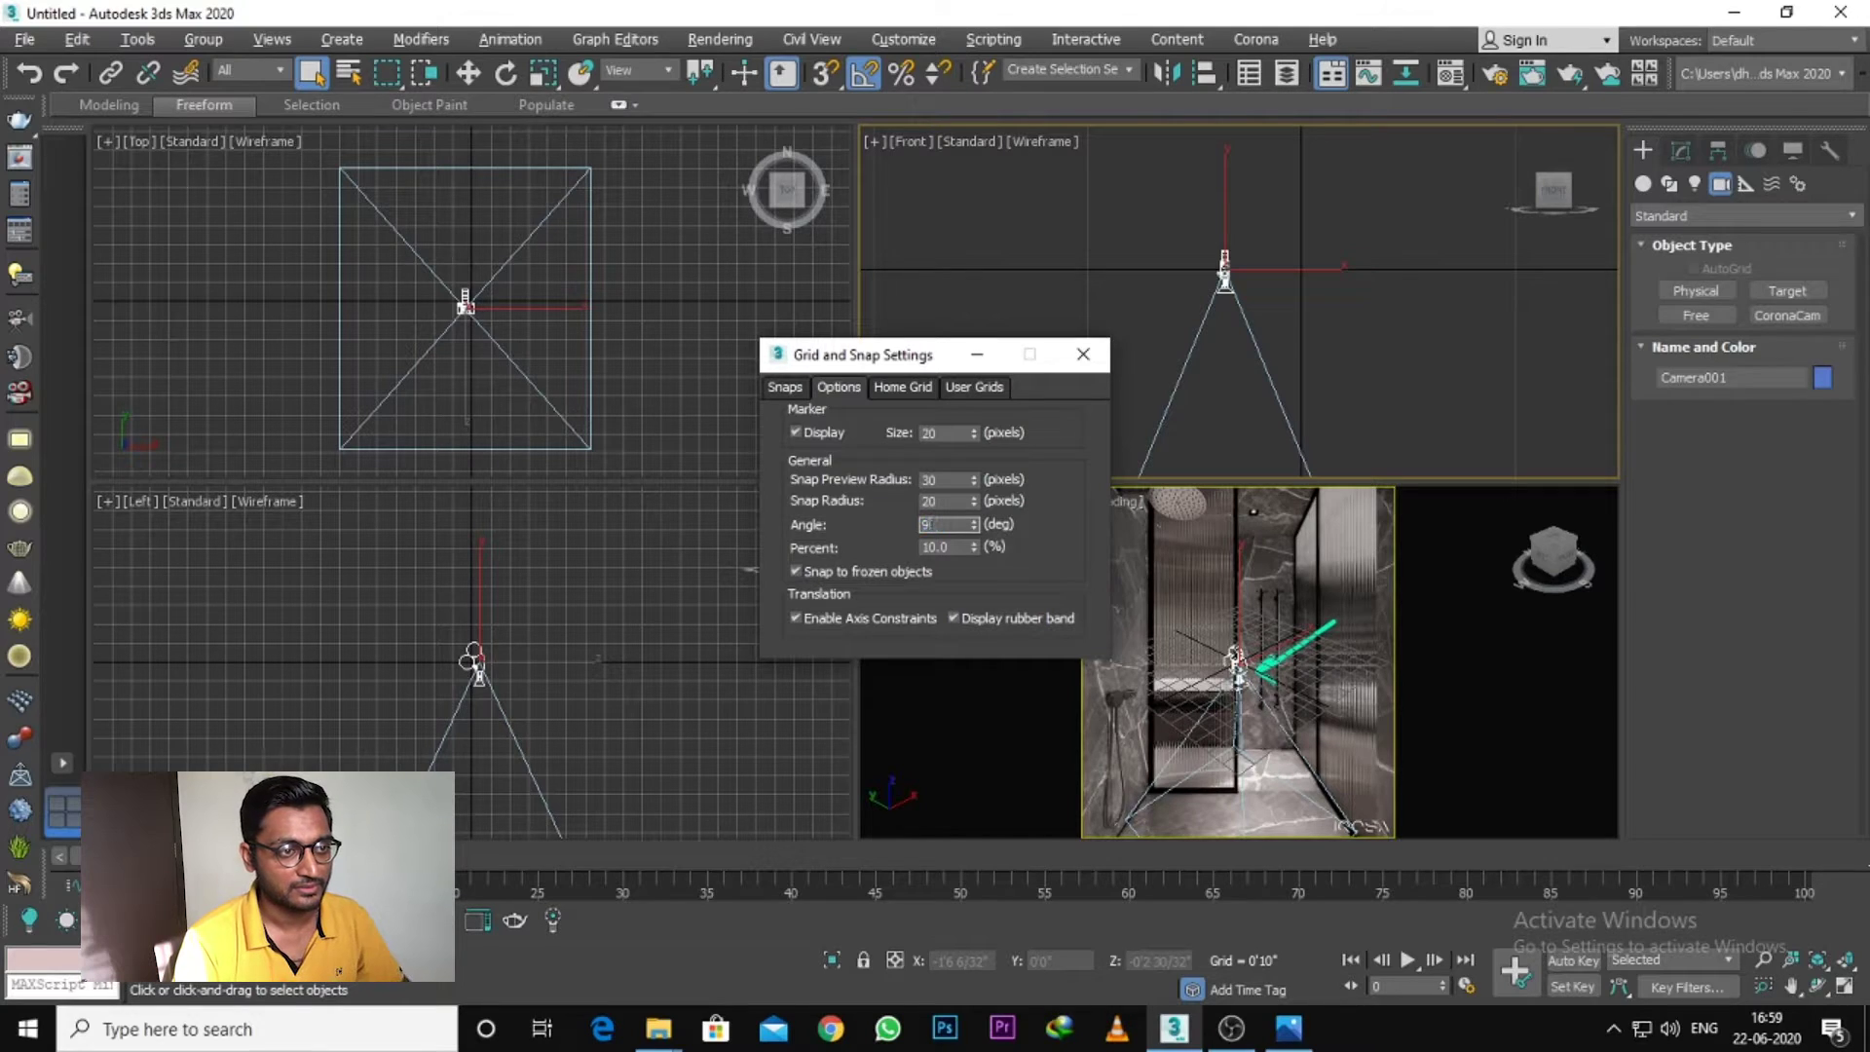
pyautogui.click(1082, 353)
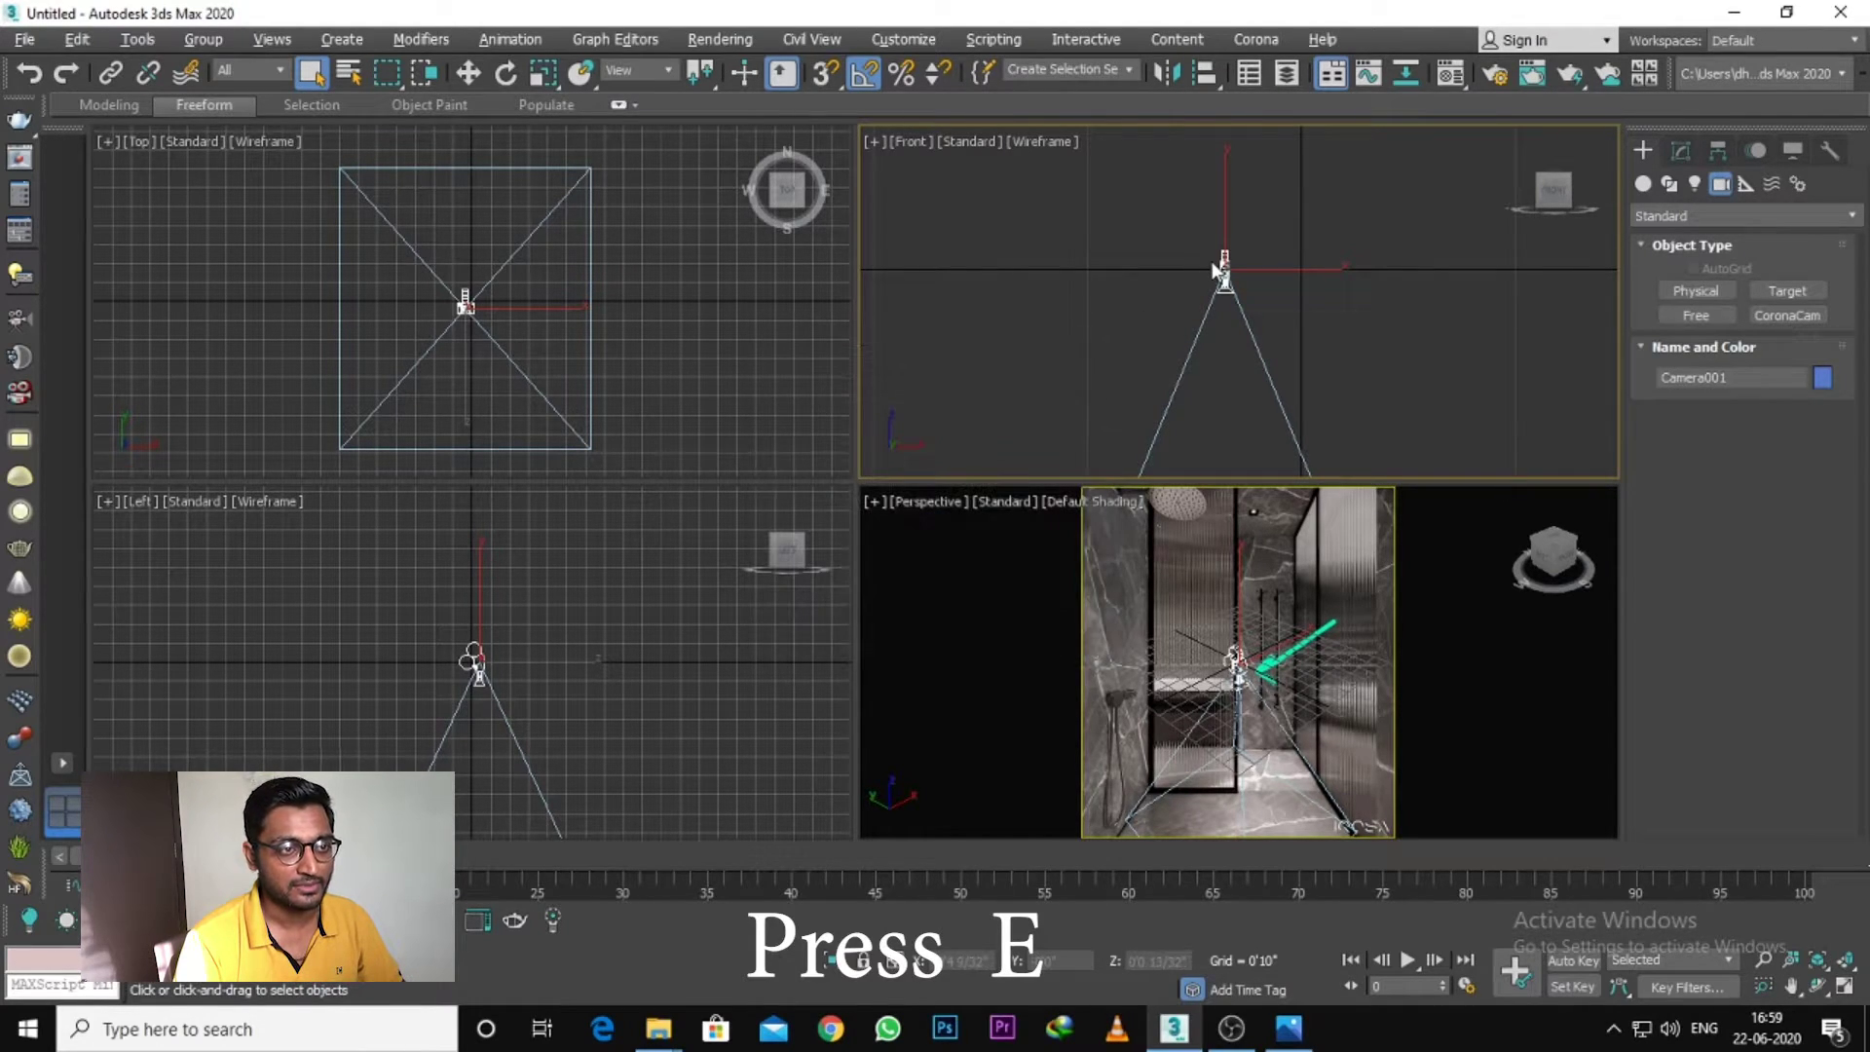
# Step: Rotate Camera001 90 degrees about X, then deselect it
pyautogui.press('e')
pyautogui.moveTo(1222, 259); pyautogui.dragTo(1222, 230)
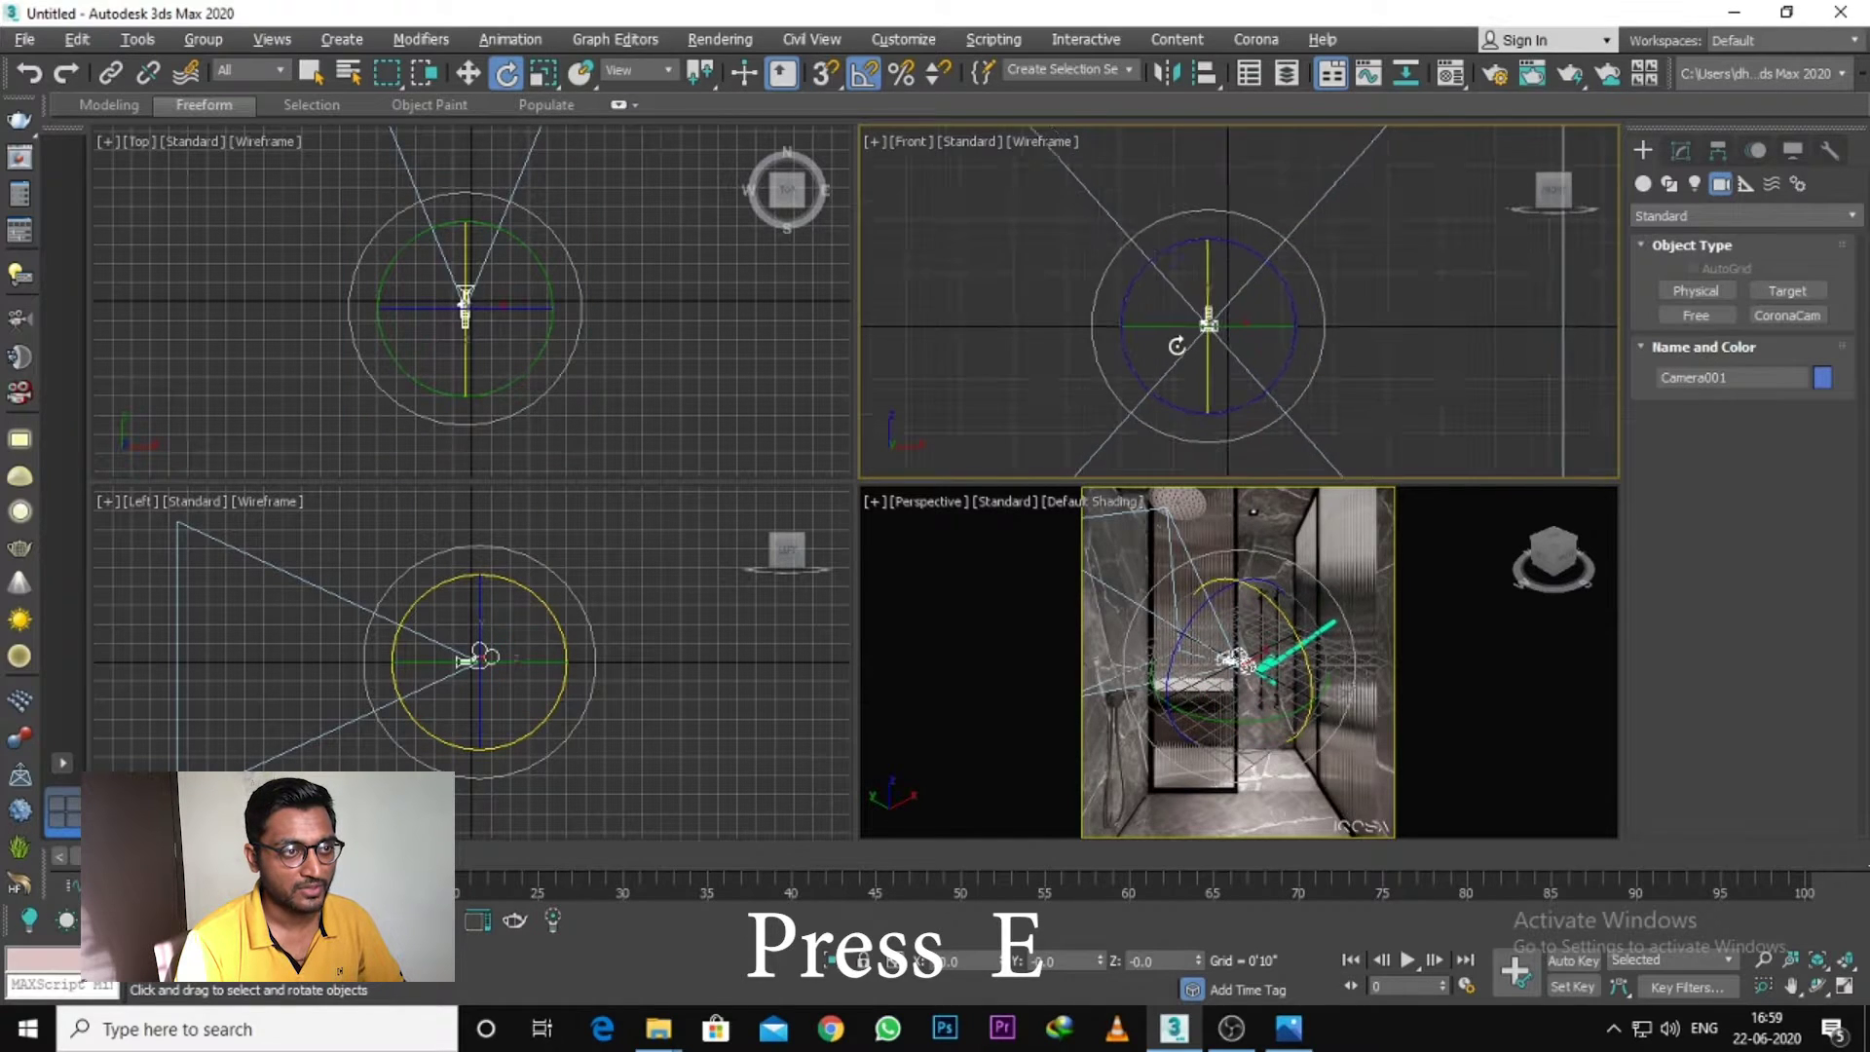
pyautogui.moveTo(1214, 342)
pyautogui.keyDown('alt'); pyautogui.mouseDown(button='middle')
pyautogui.moveTo(1318, 367)
pyautogui.moveTo(1328, 390)
pyautogui.moveTo(1348, 363)
pyautogui.mouseUp(button='middle'); pyautogui.keyUp('alt')
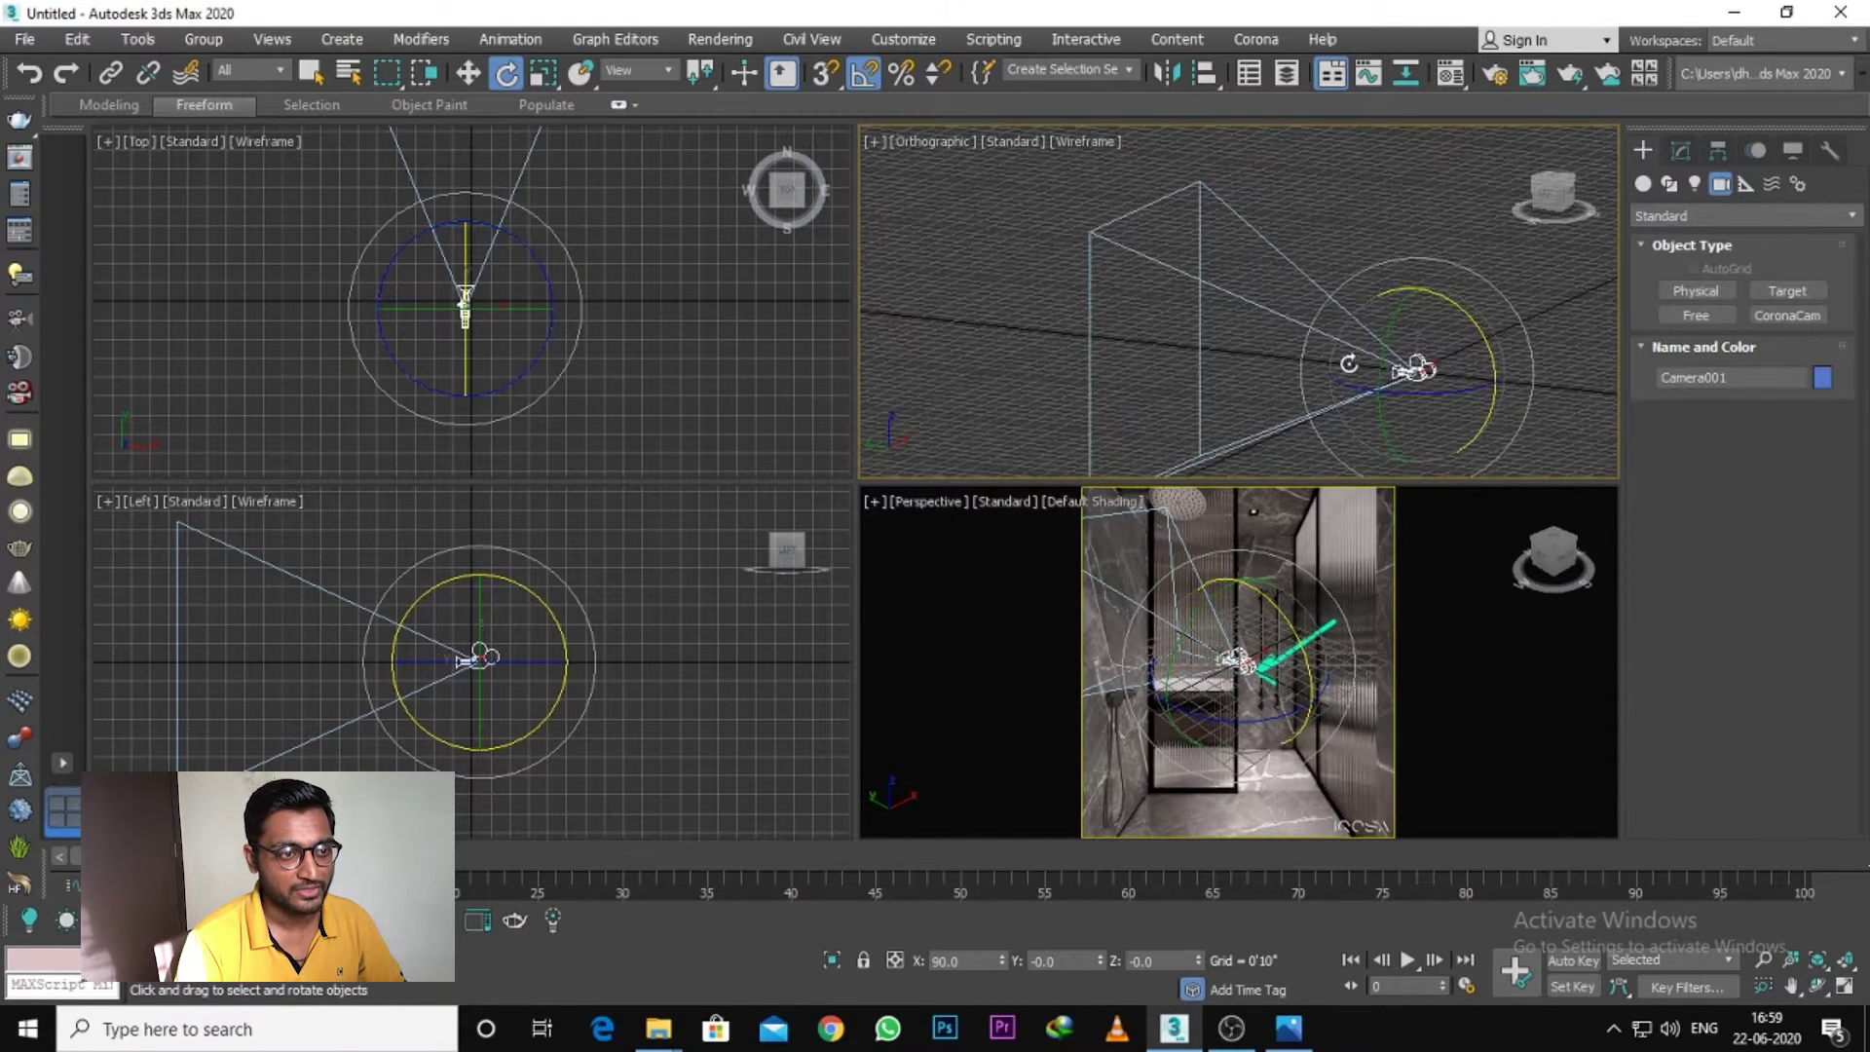
pyautogui.click(1268, 741)
# Step: Maximize the viewport and view the scene through Camera001
pyautogui.hotkey('alt', 'w')
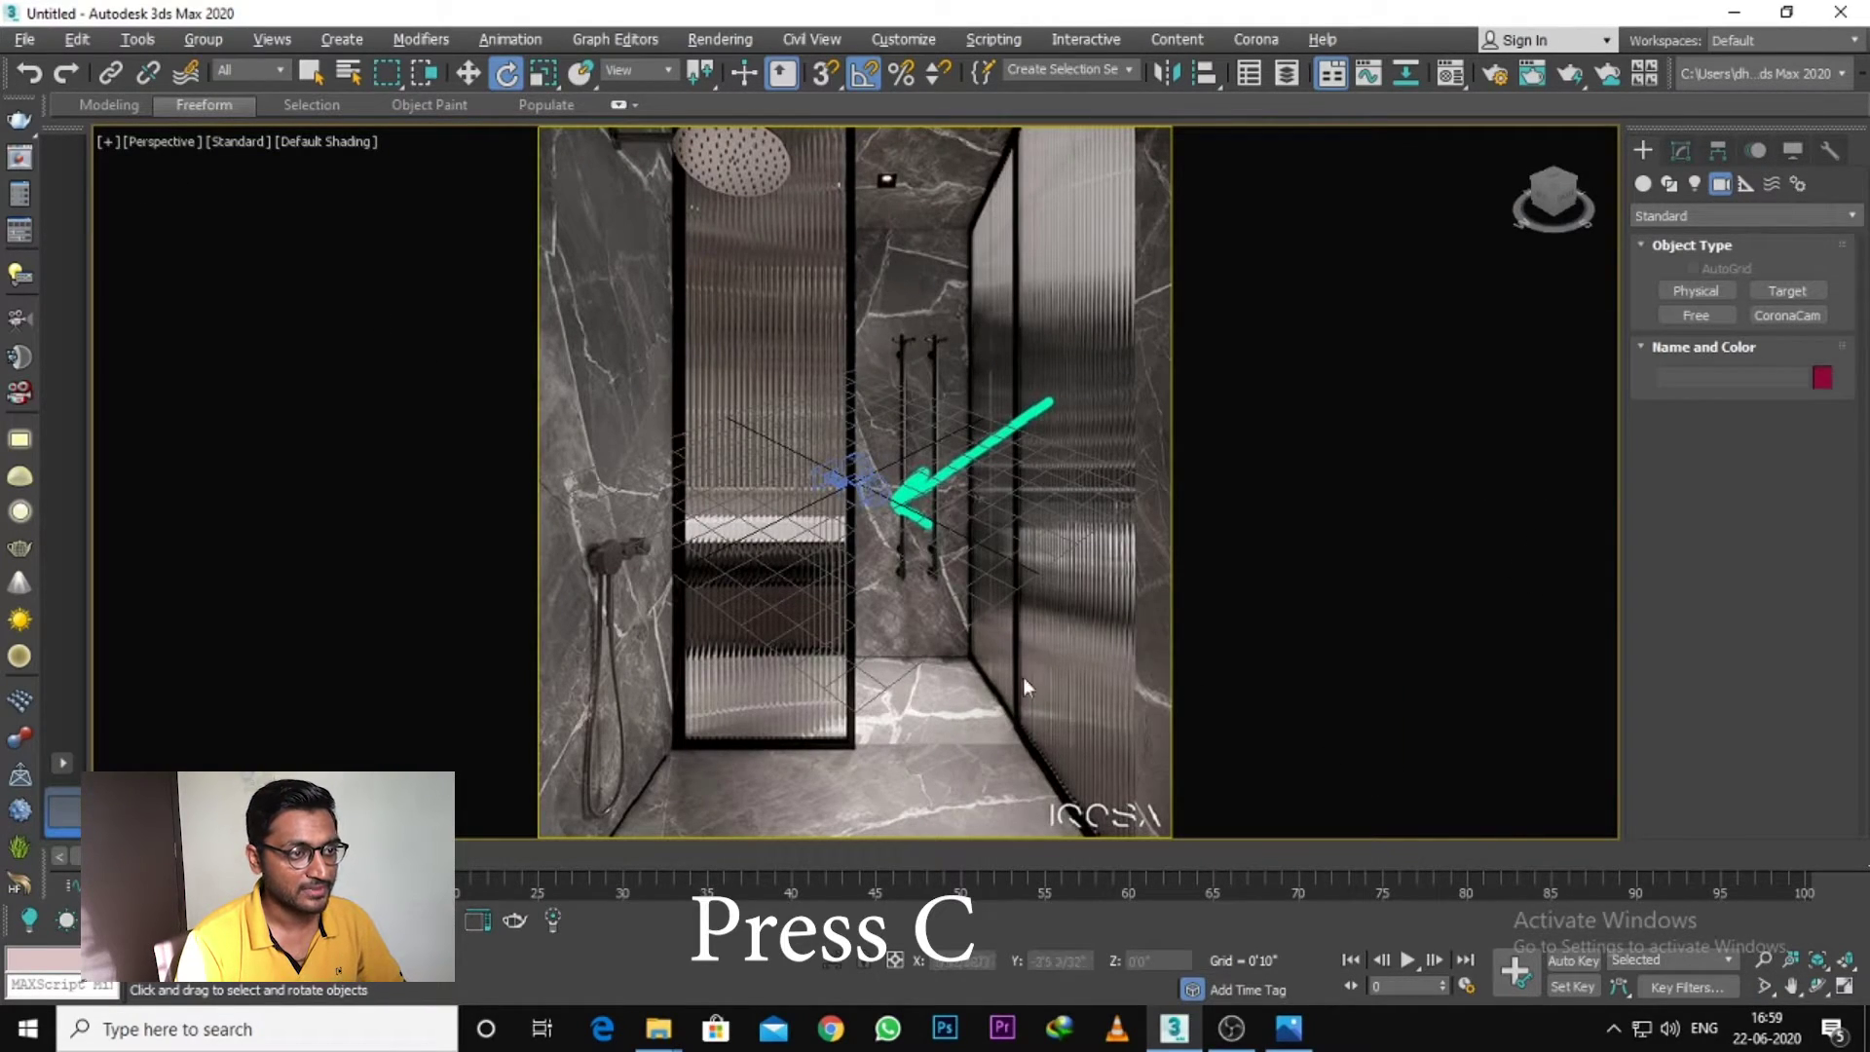
pyautogui.press('c')
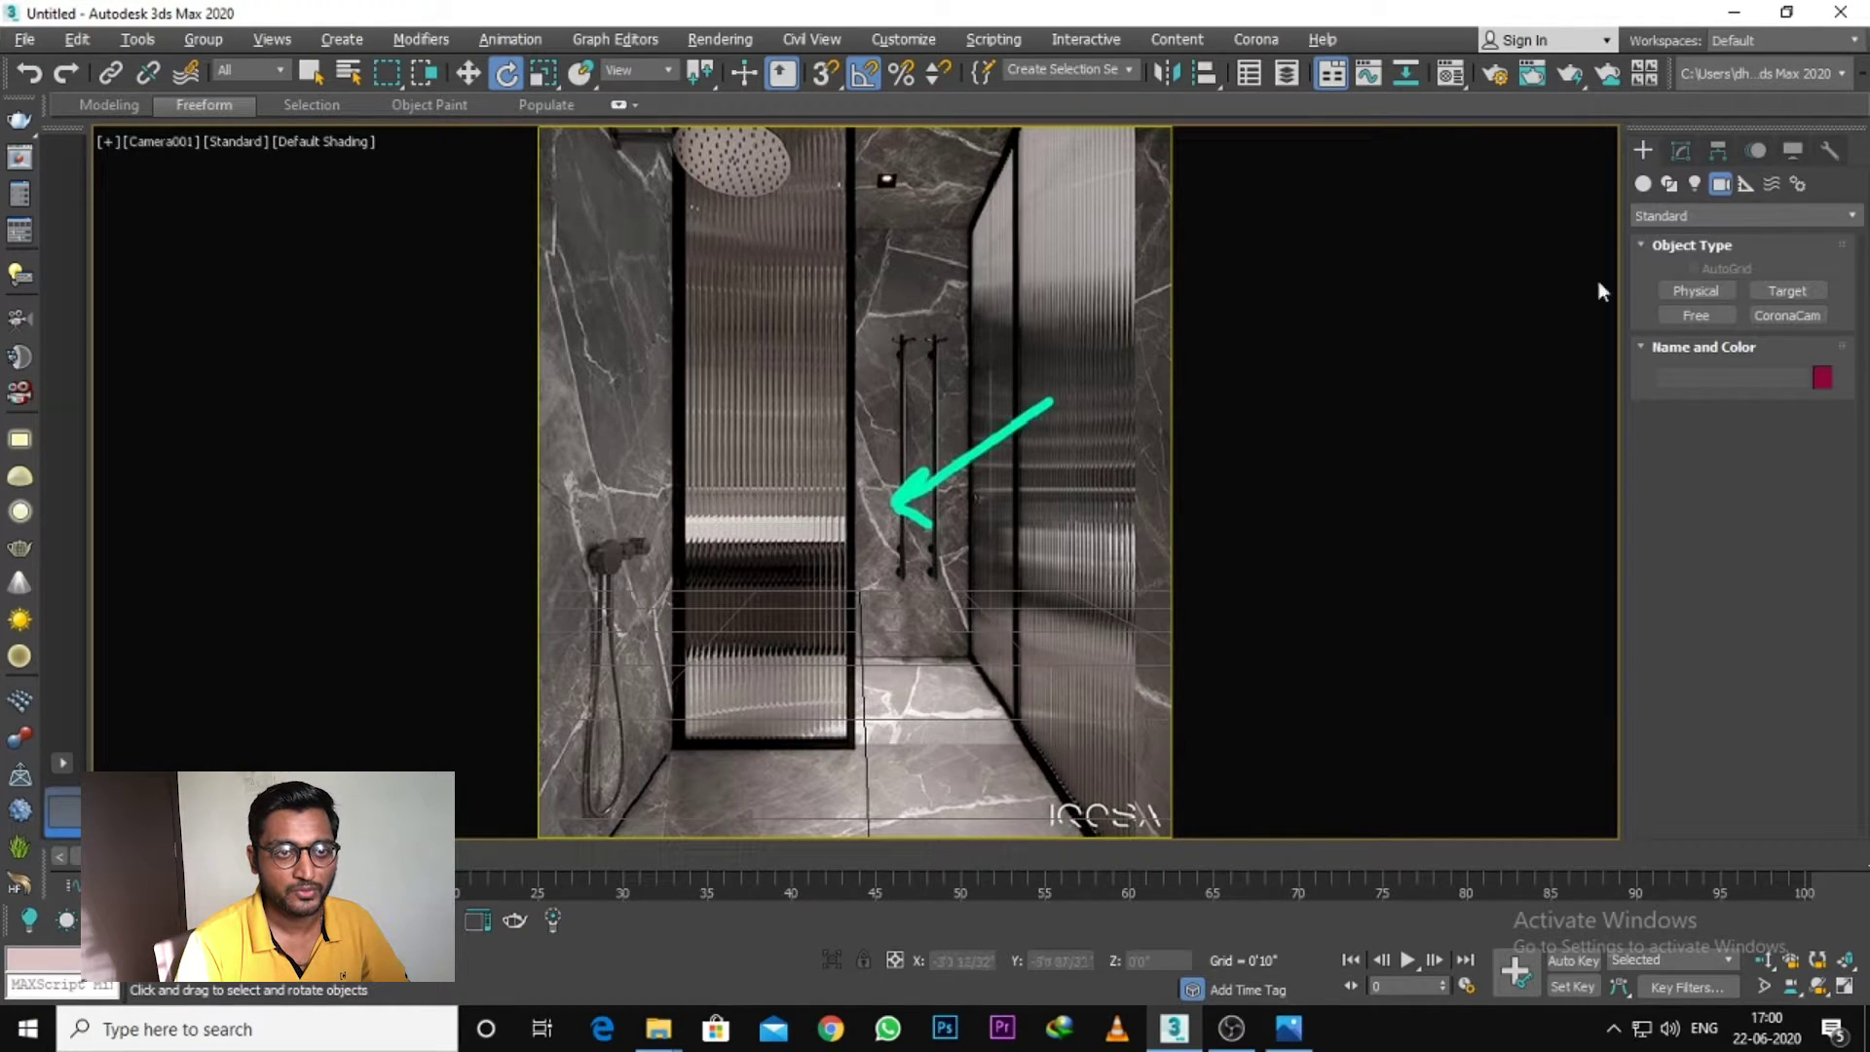
pyautogui.click(1828, 152)
pyautogui.click(1742, 289)
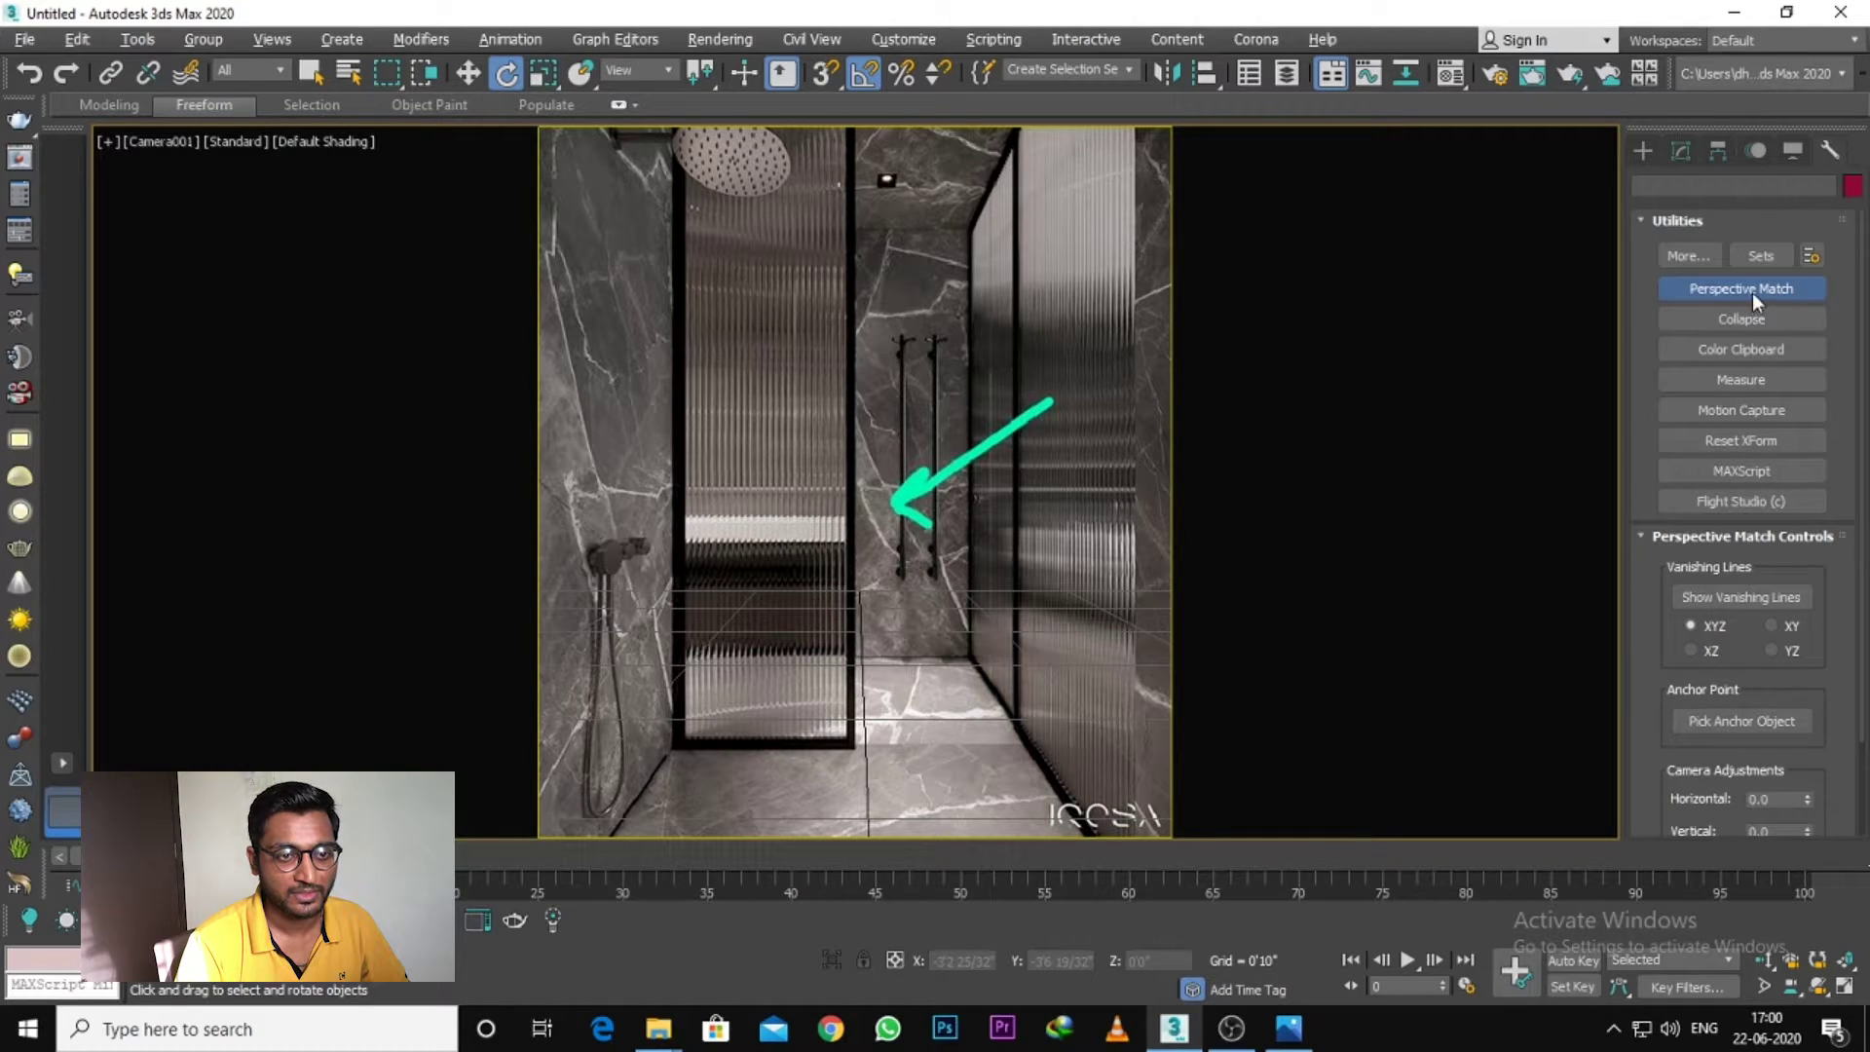
# Step: Show the vanishing lines and drag them onto the shower door edges and floor lines
pyautogui.click(1749, 594)
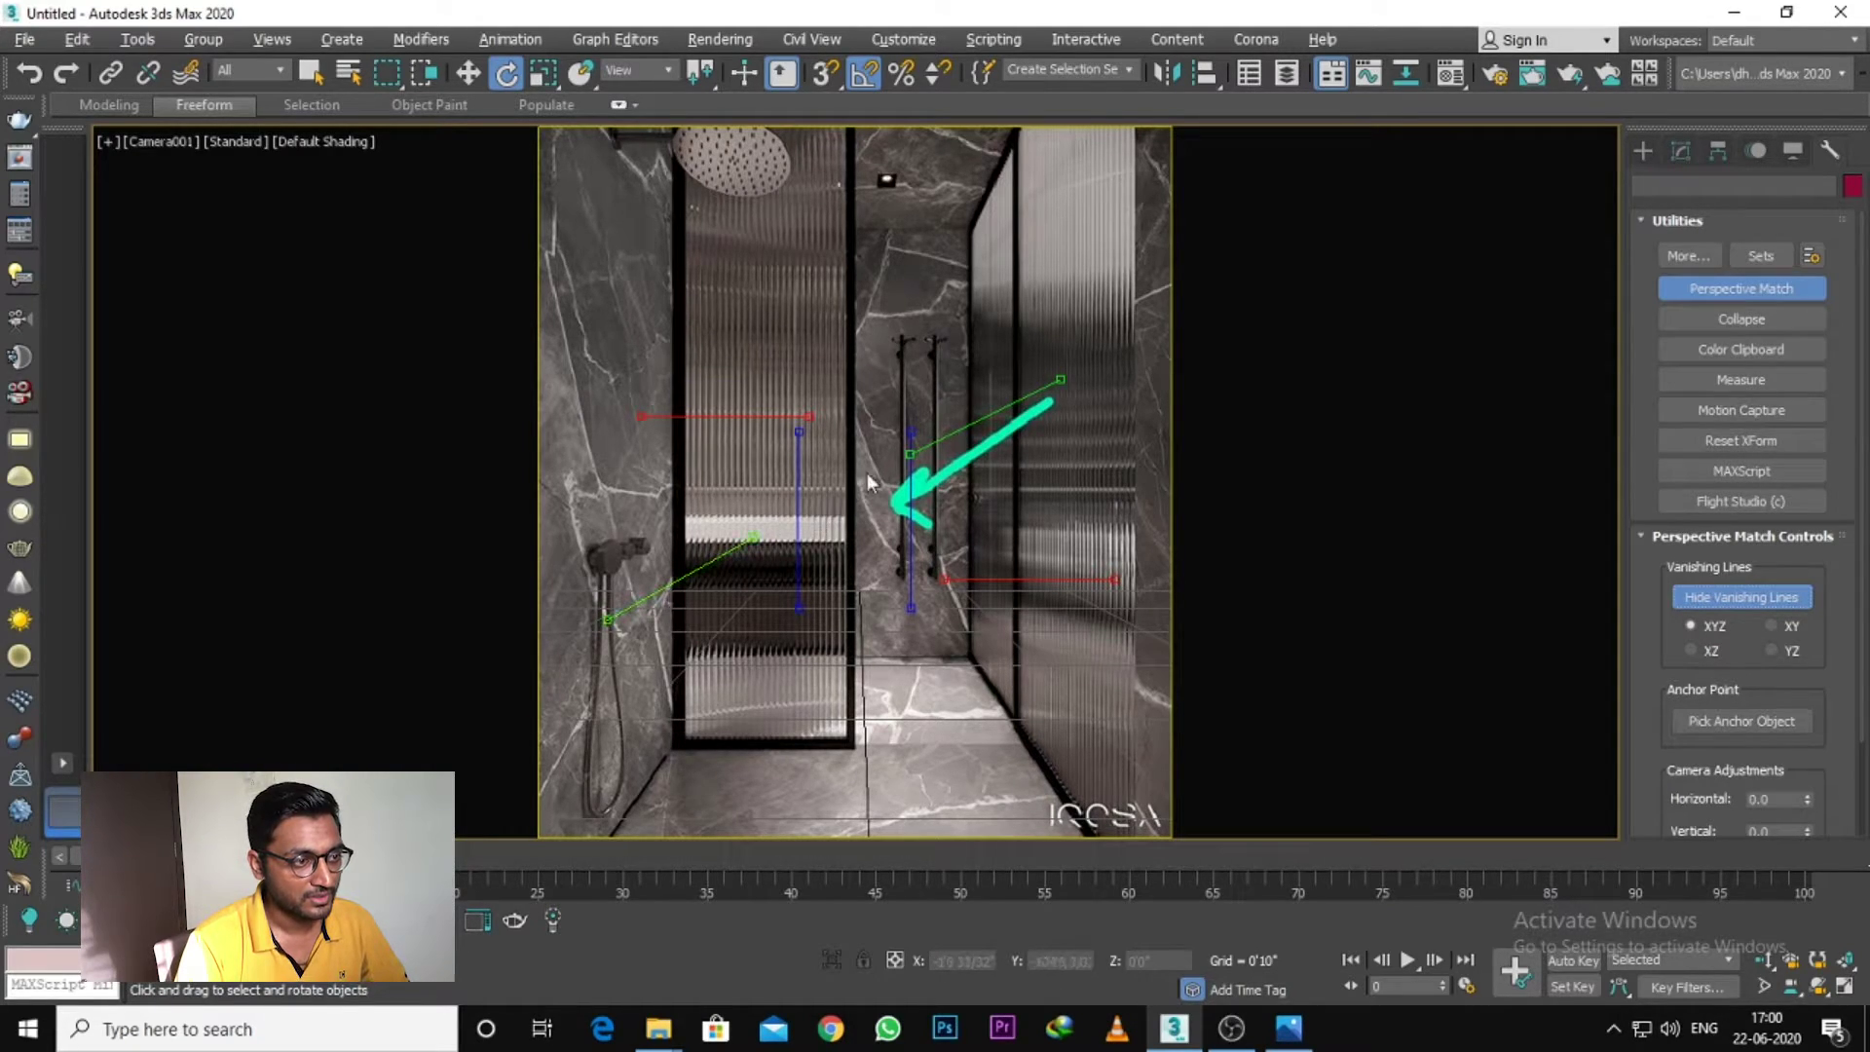
pyautogui.moveTo(652, 598); pyautogui.dragTo(631, 808)
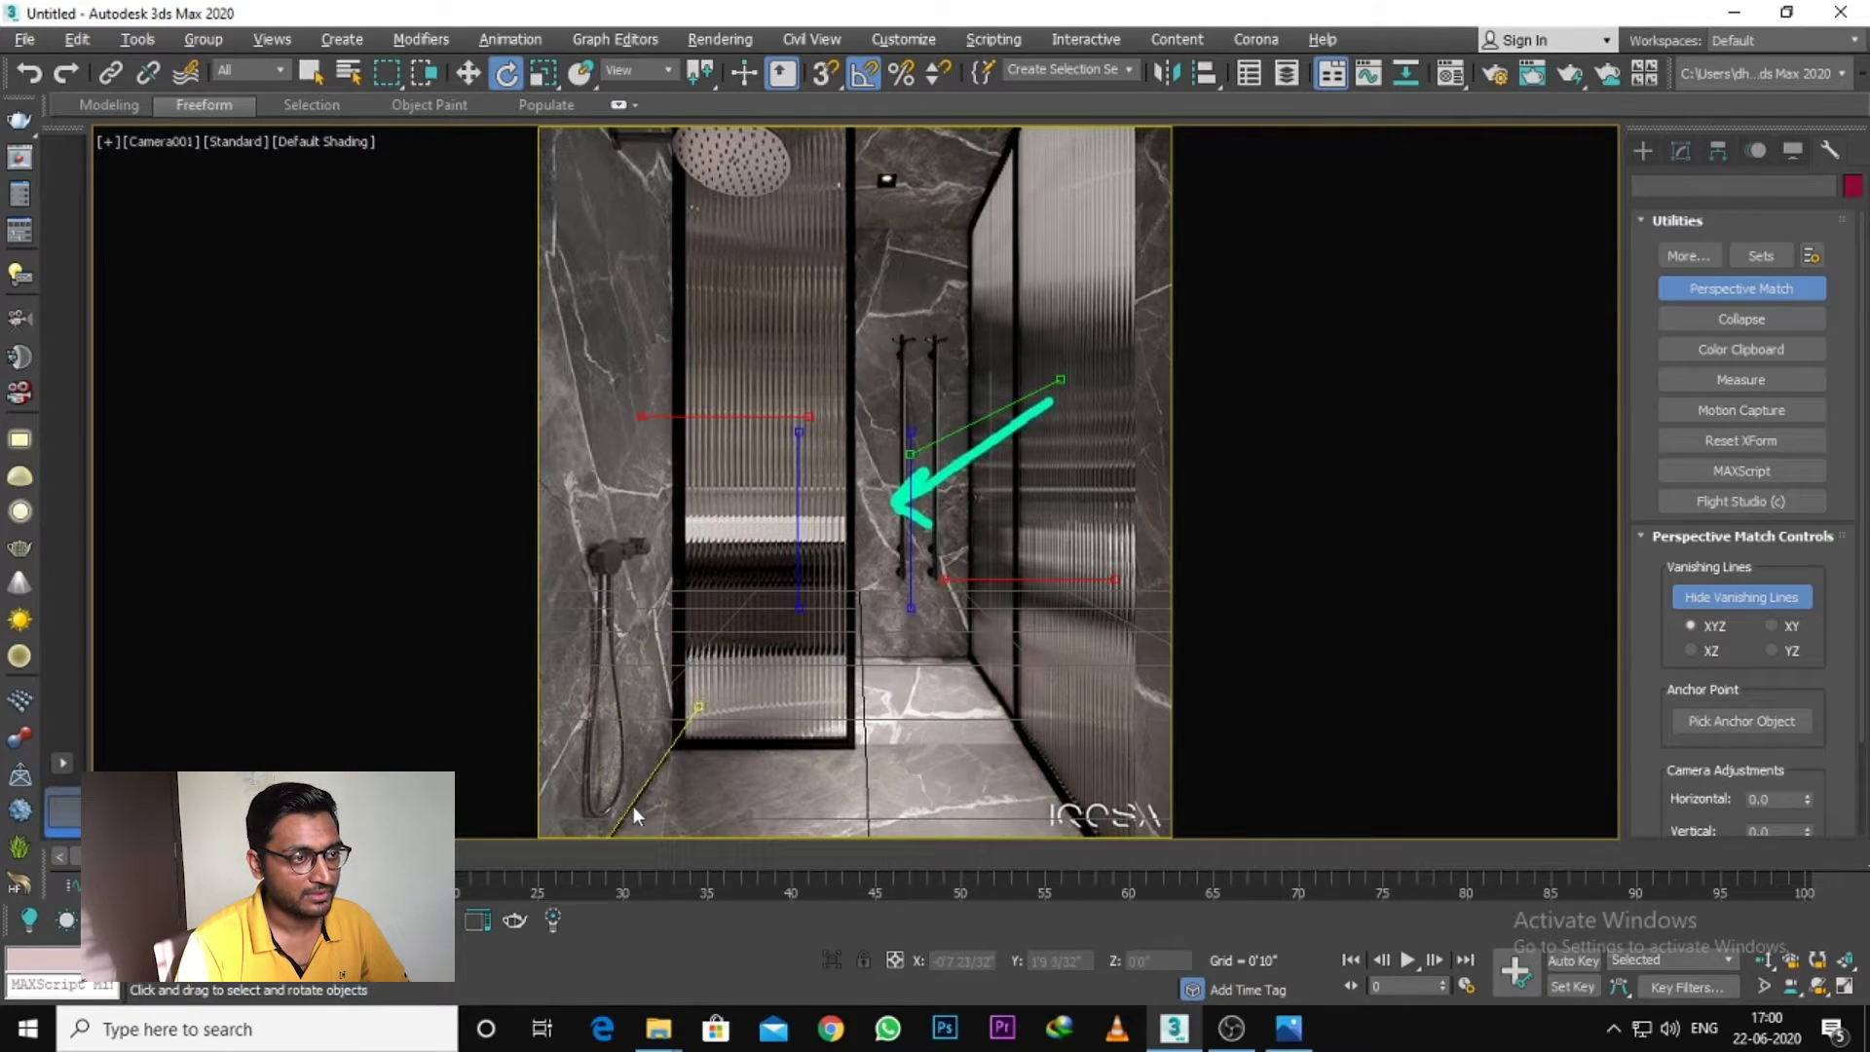
pyautogui.moveTo(747, 420); pyautogui.dragTo(909, 234)
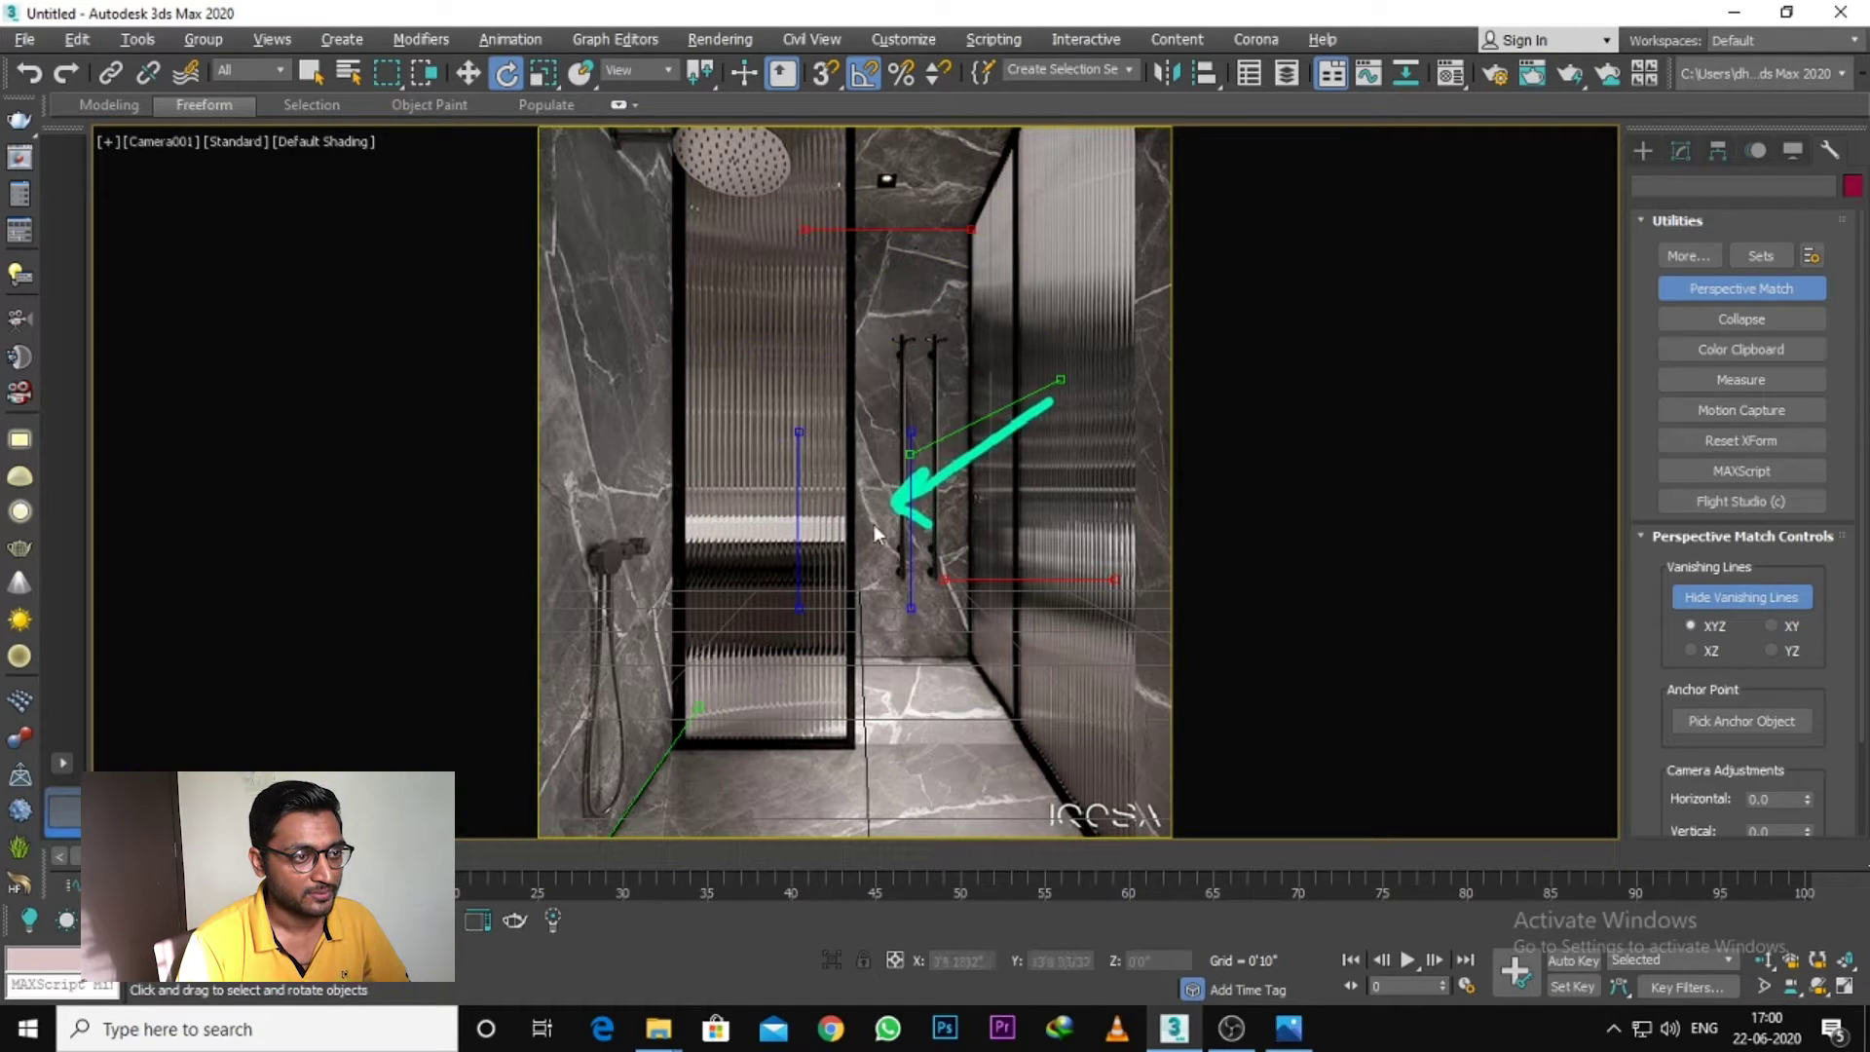
pyautogui.moveTo(794, 498); pyautogui.dragTo(677, 425)
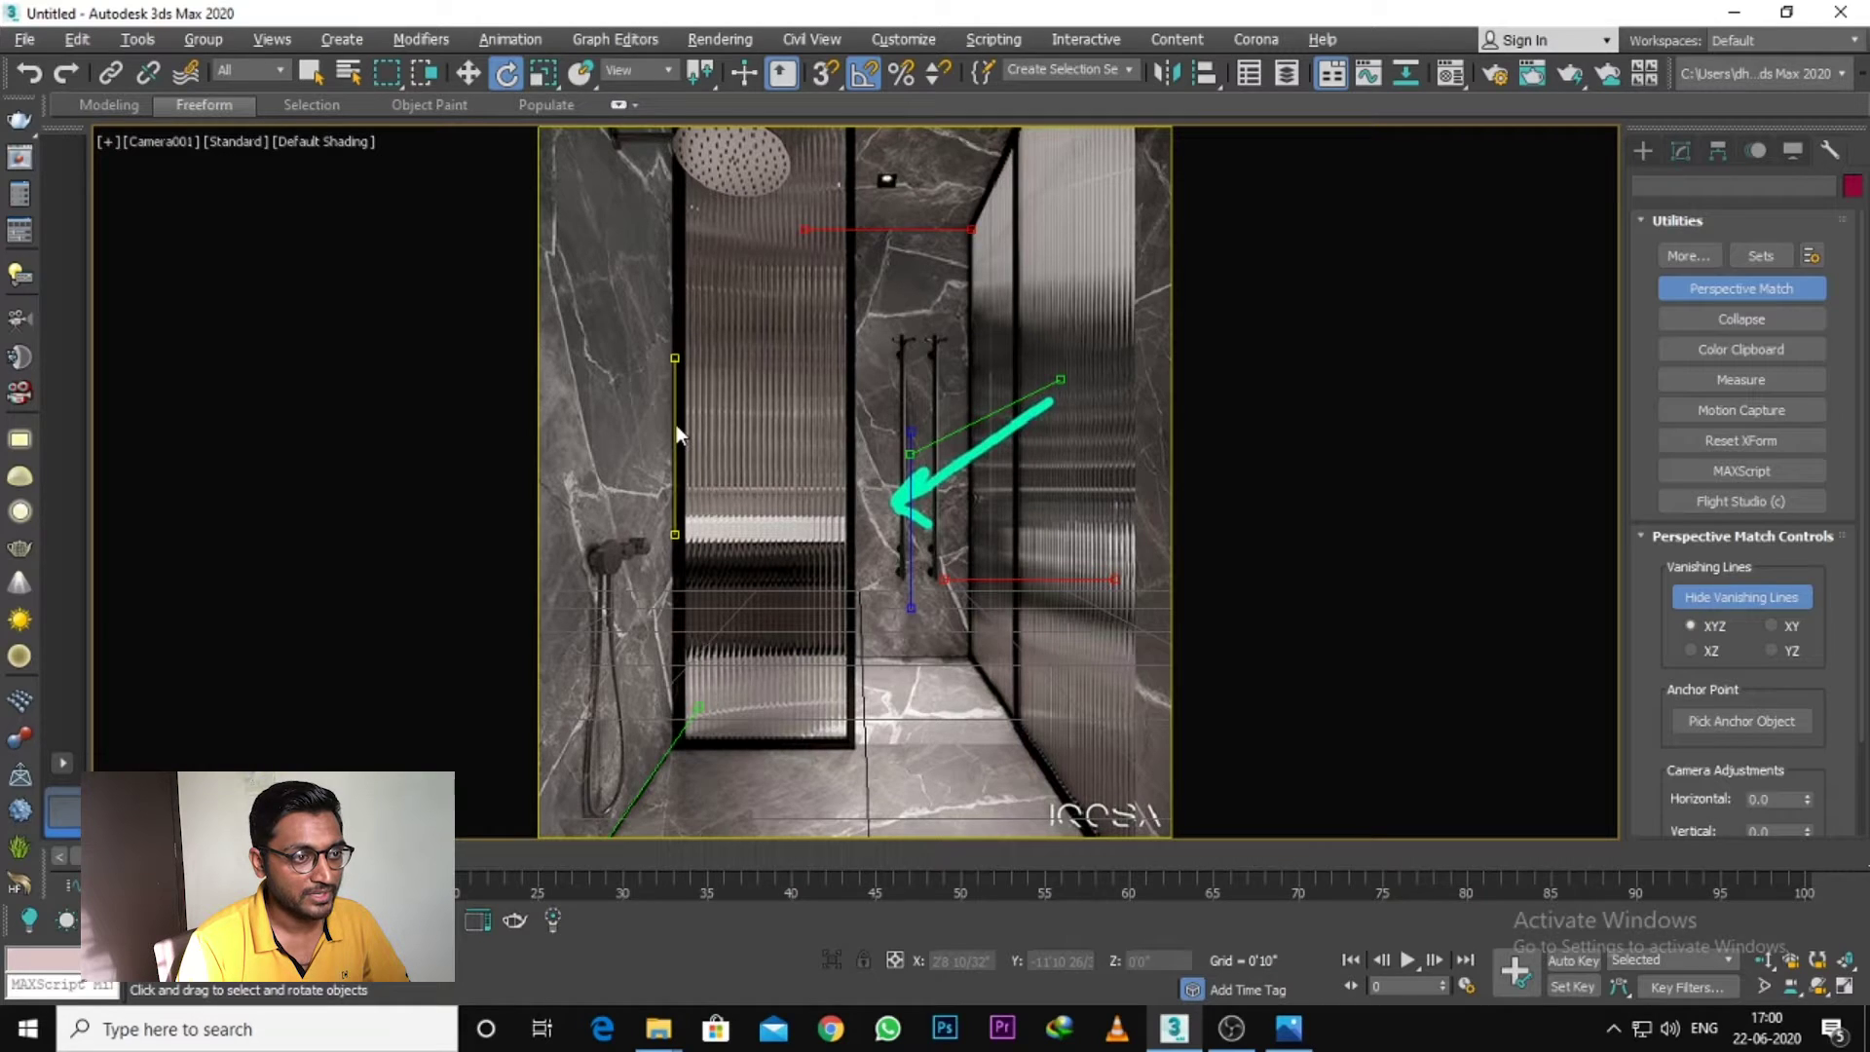
pyautogui.moveTo(914, 466); pyautogui.dragTo(973, 467)
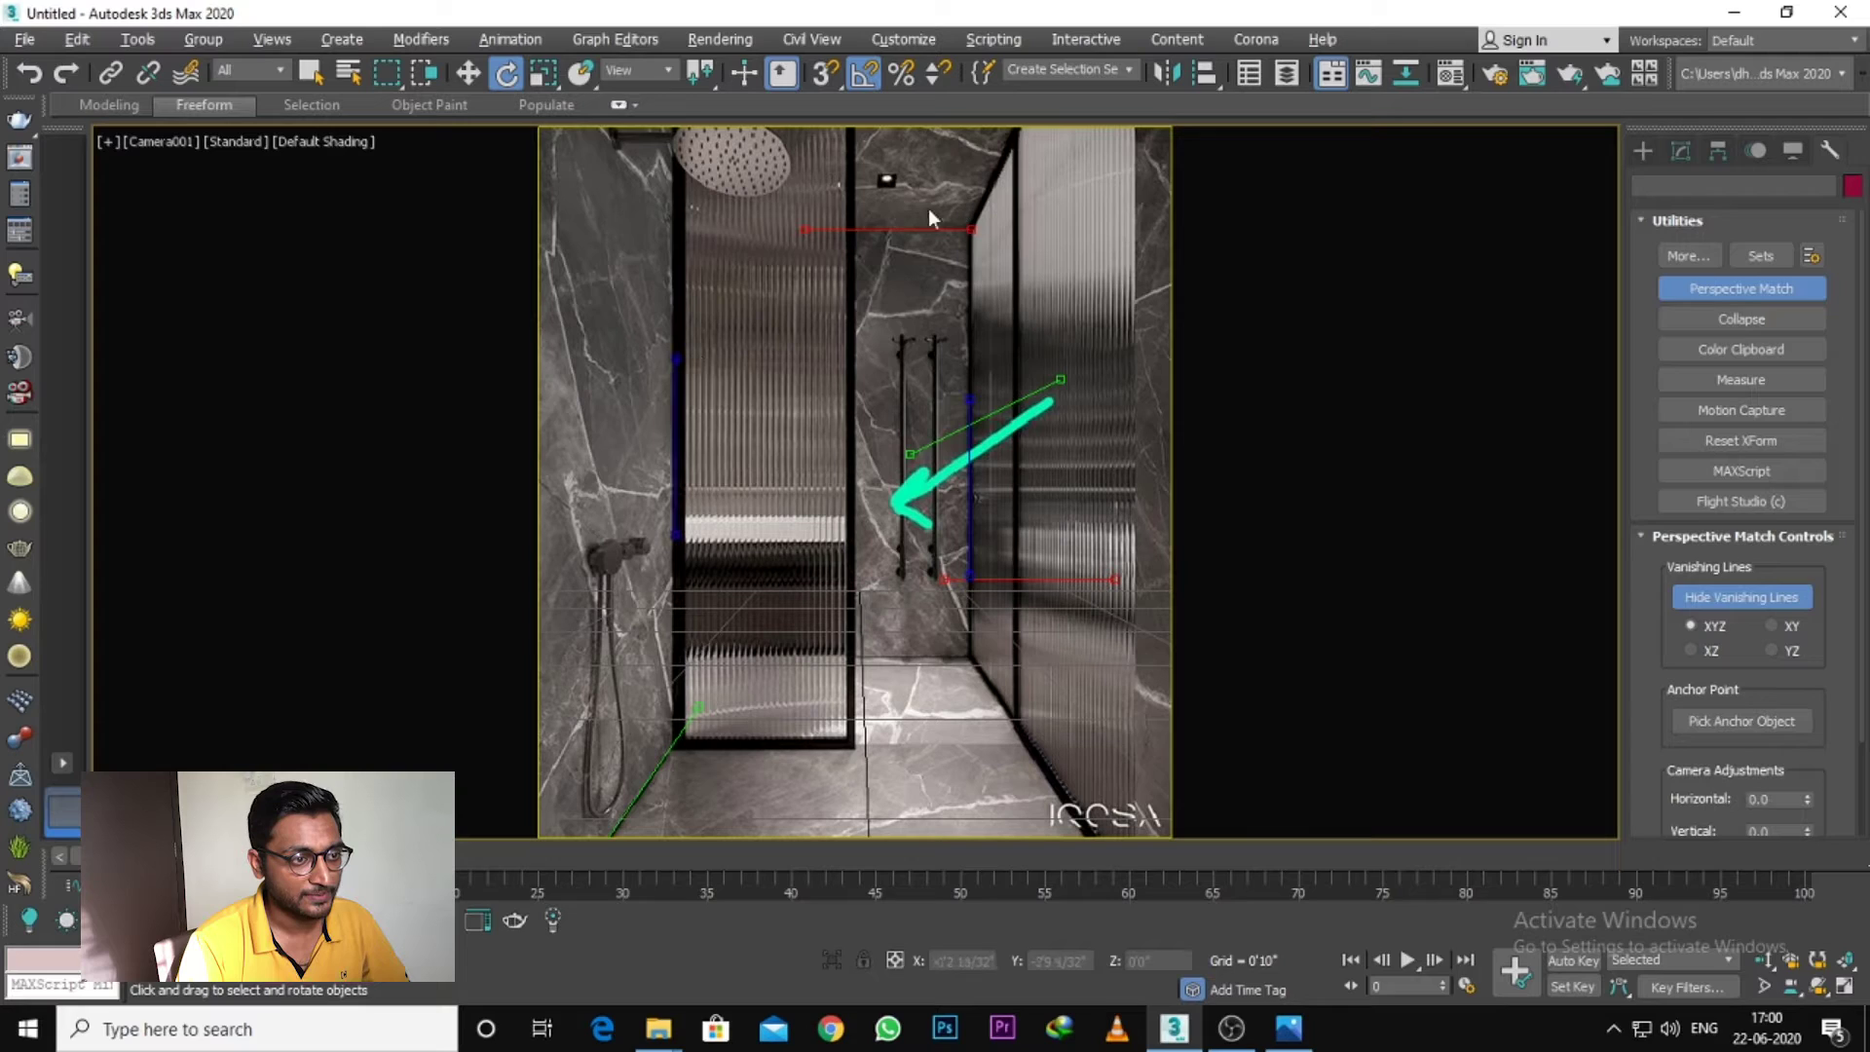
pyautogui.moveTo(890, 653); pyautogui.dragTo(851, 662)
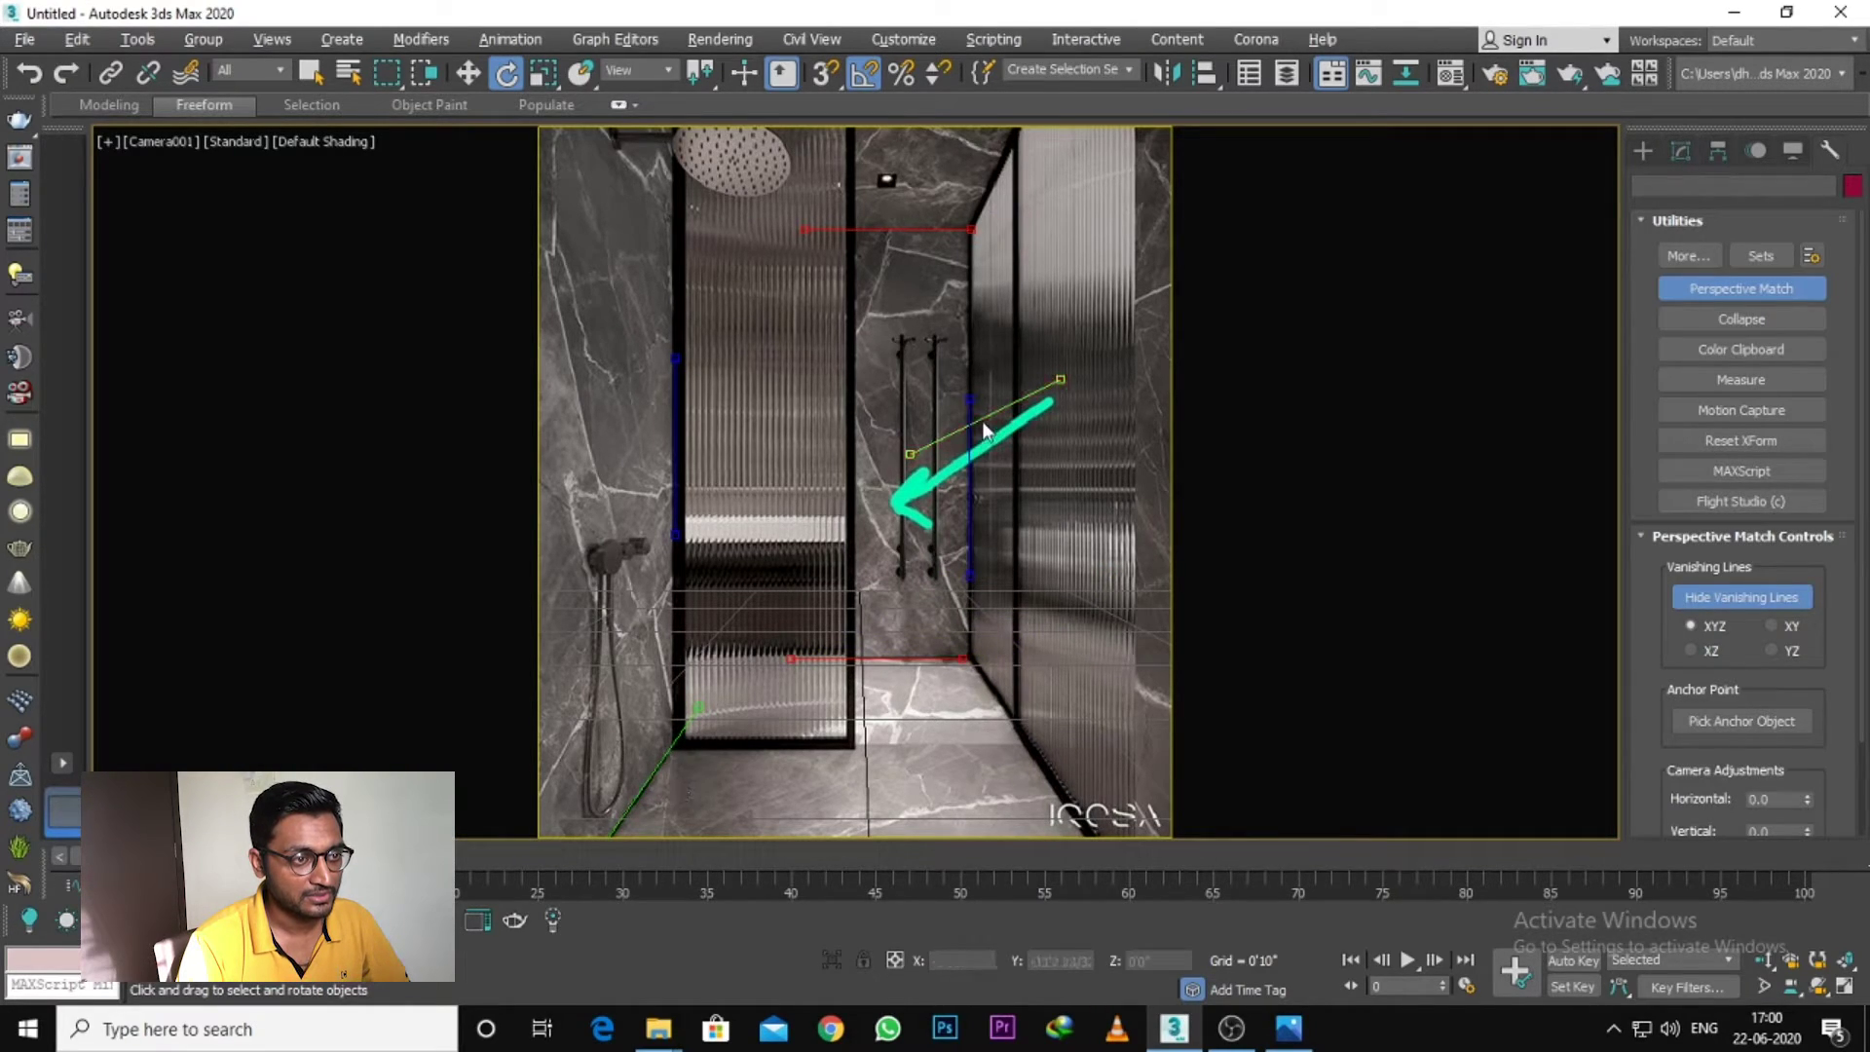
pyautogui.moveTo(984, 418); pyautogui.dragTo(1022, 749)
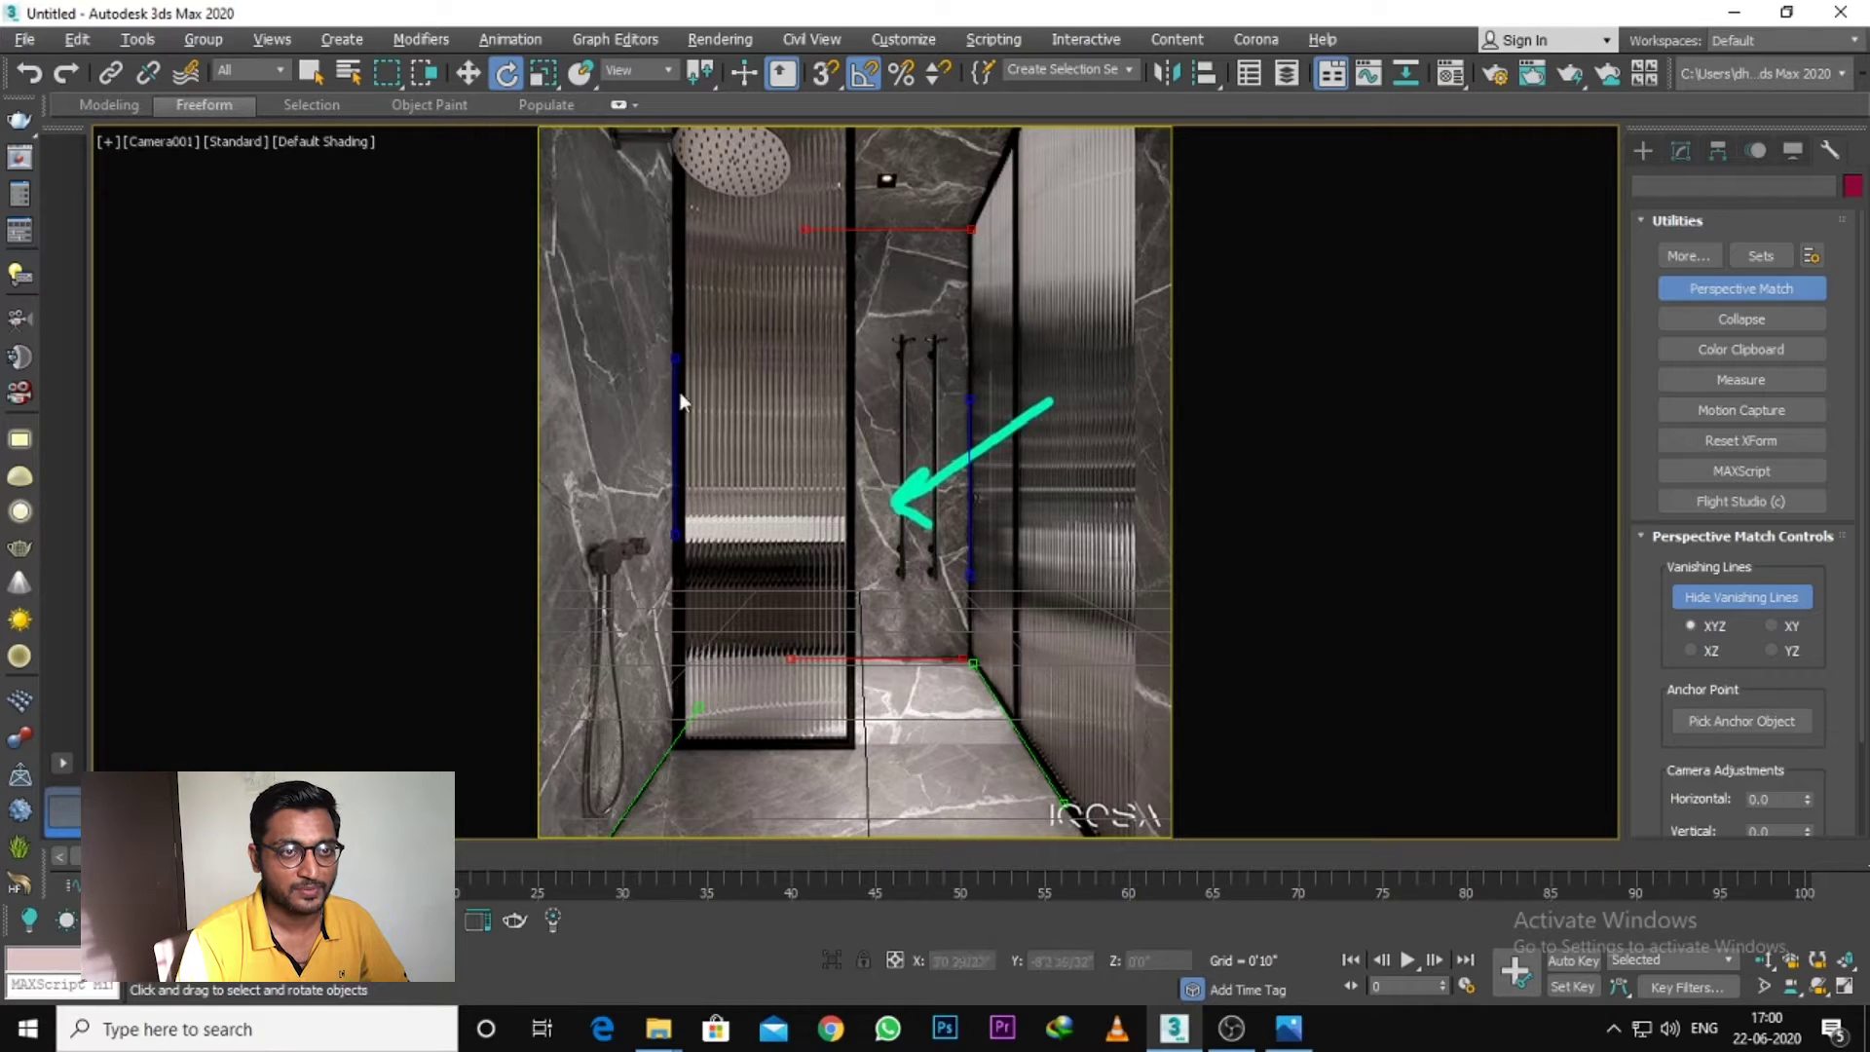
pyautogui.click(1643, 150)
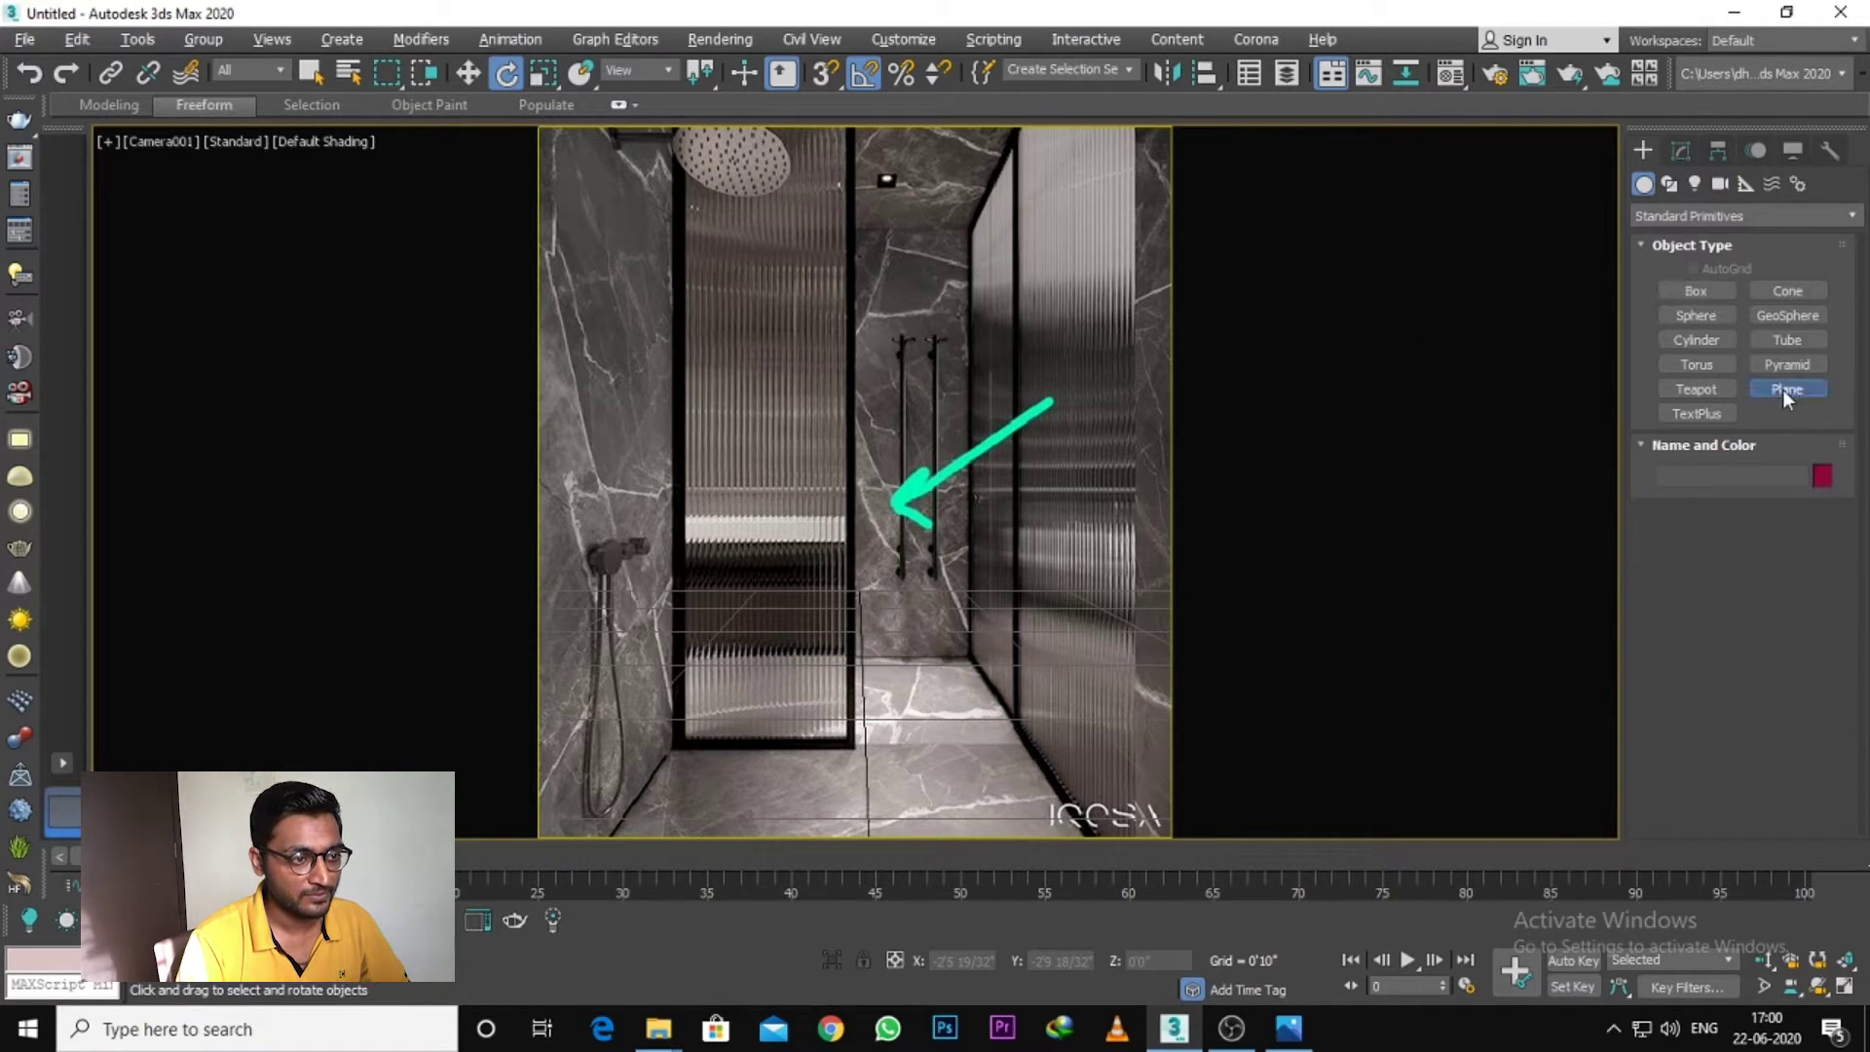
# Step: Draw a Plane across the shower floor in the Camera001 view
pyautogui.click(1782, 390)
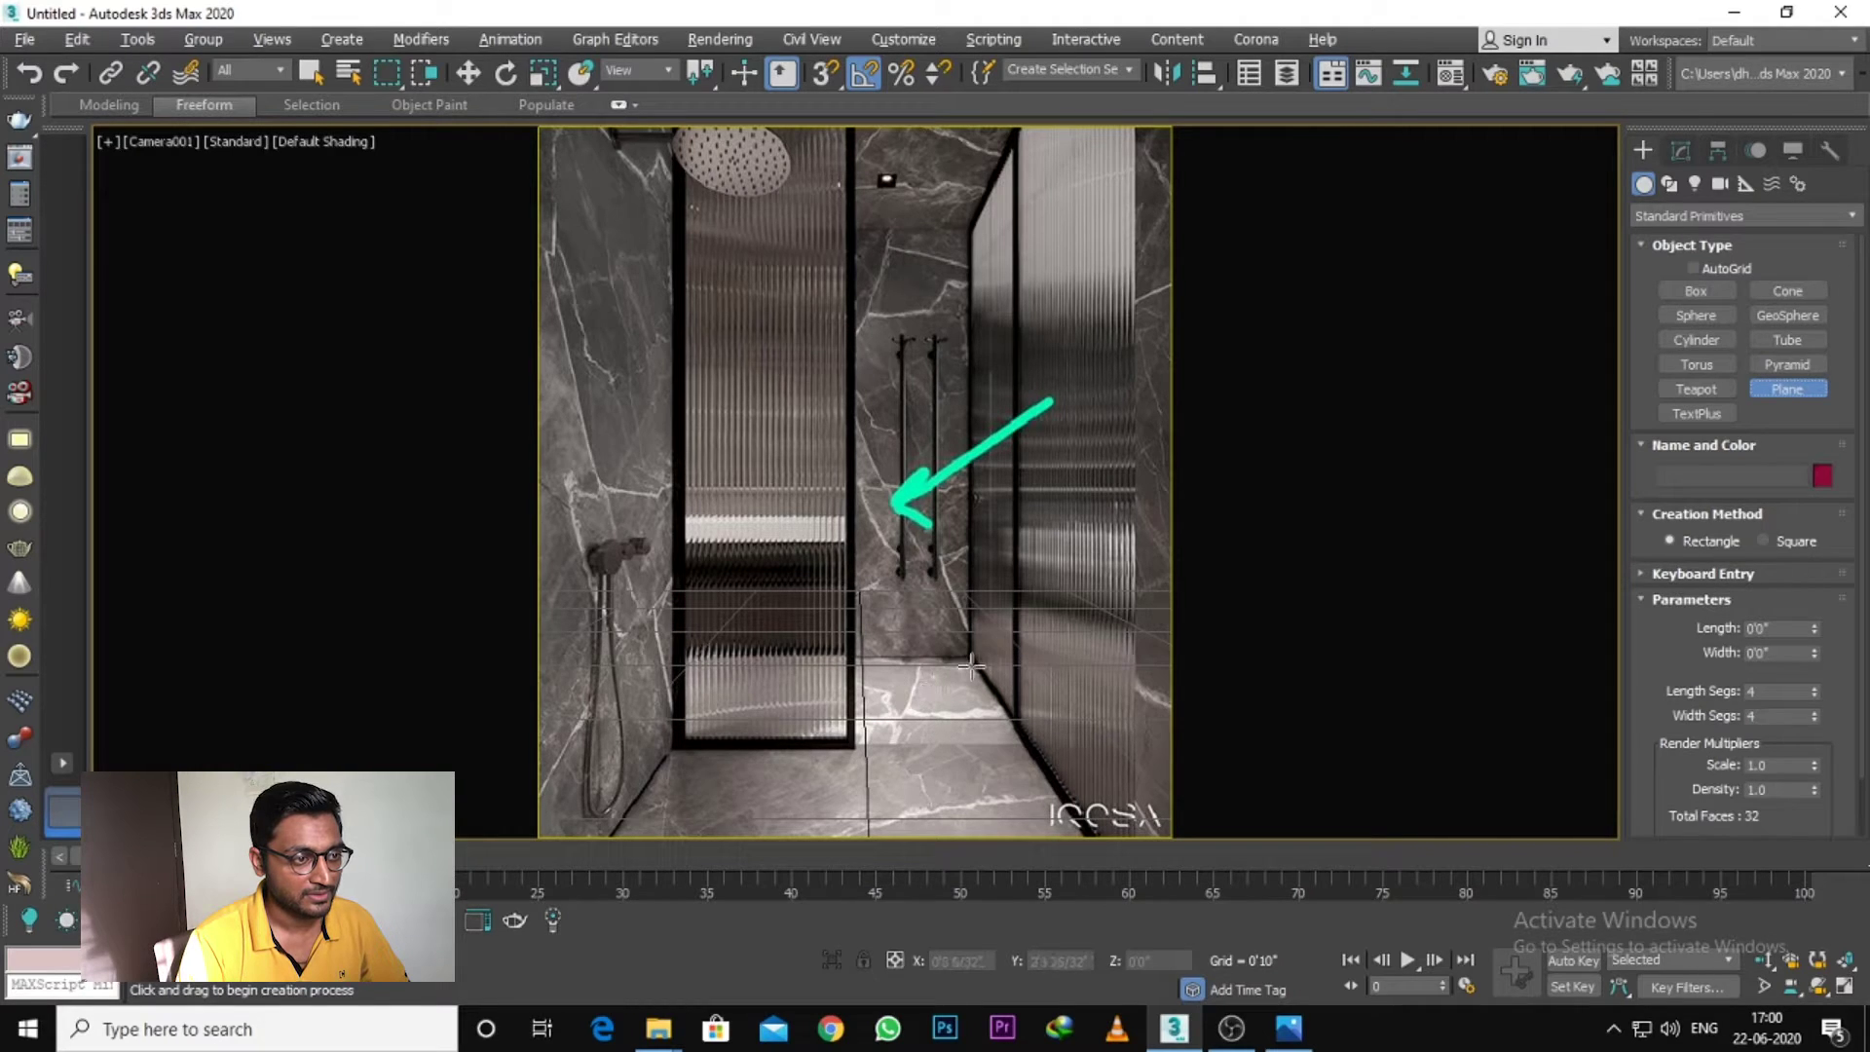
pyautogui.moveTo(1005, 655)
pyautogui.mouseDown()
pyautogui.moveTo(853, 719)
pyautogui.moveTo(680, 721)
pyautogui.mouseUp()
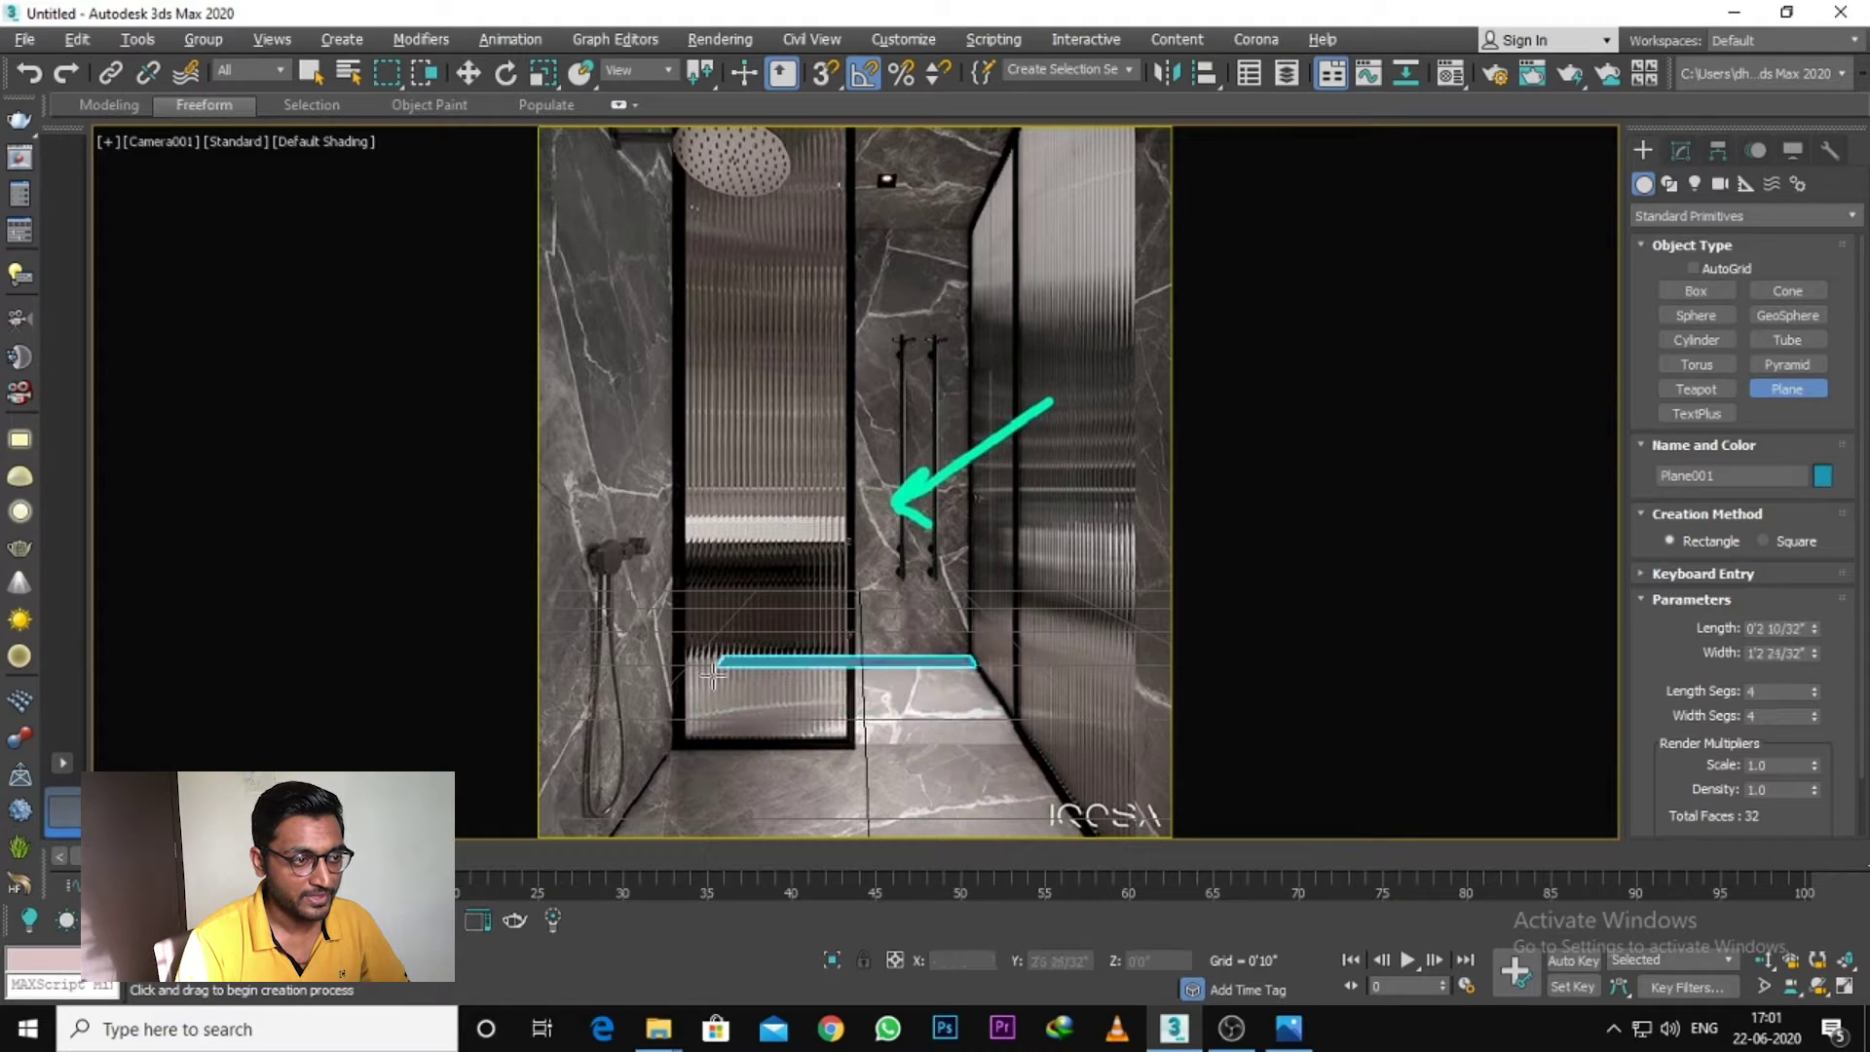
pyautogui.moveTo(679, 720); pyautogui.dragTo(613, 837)
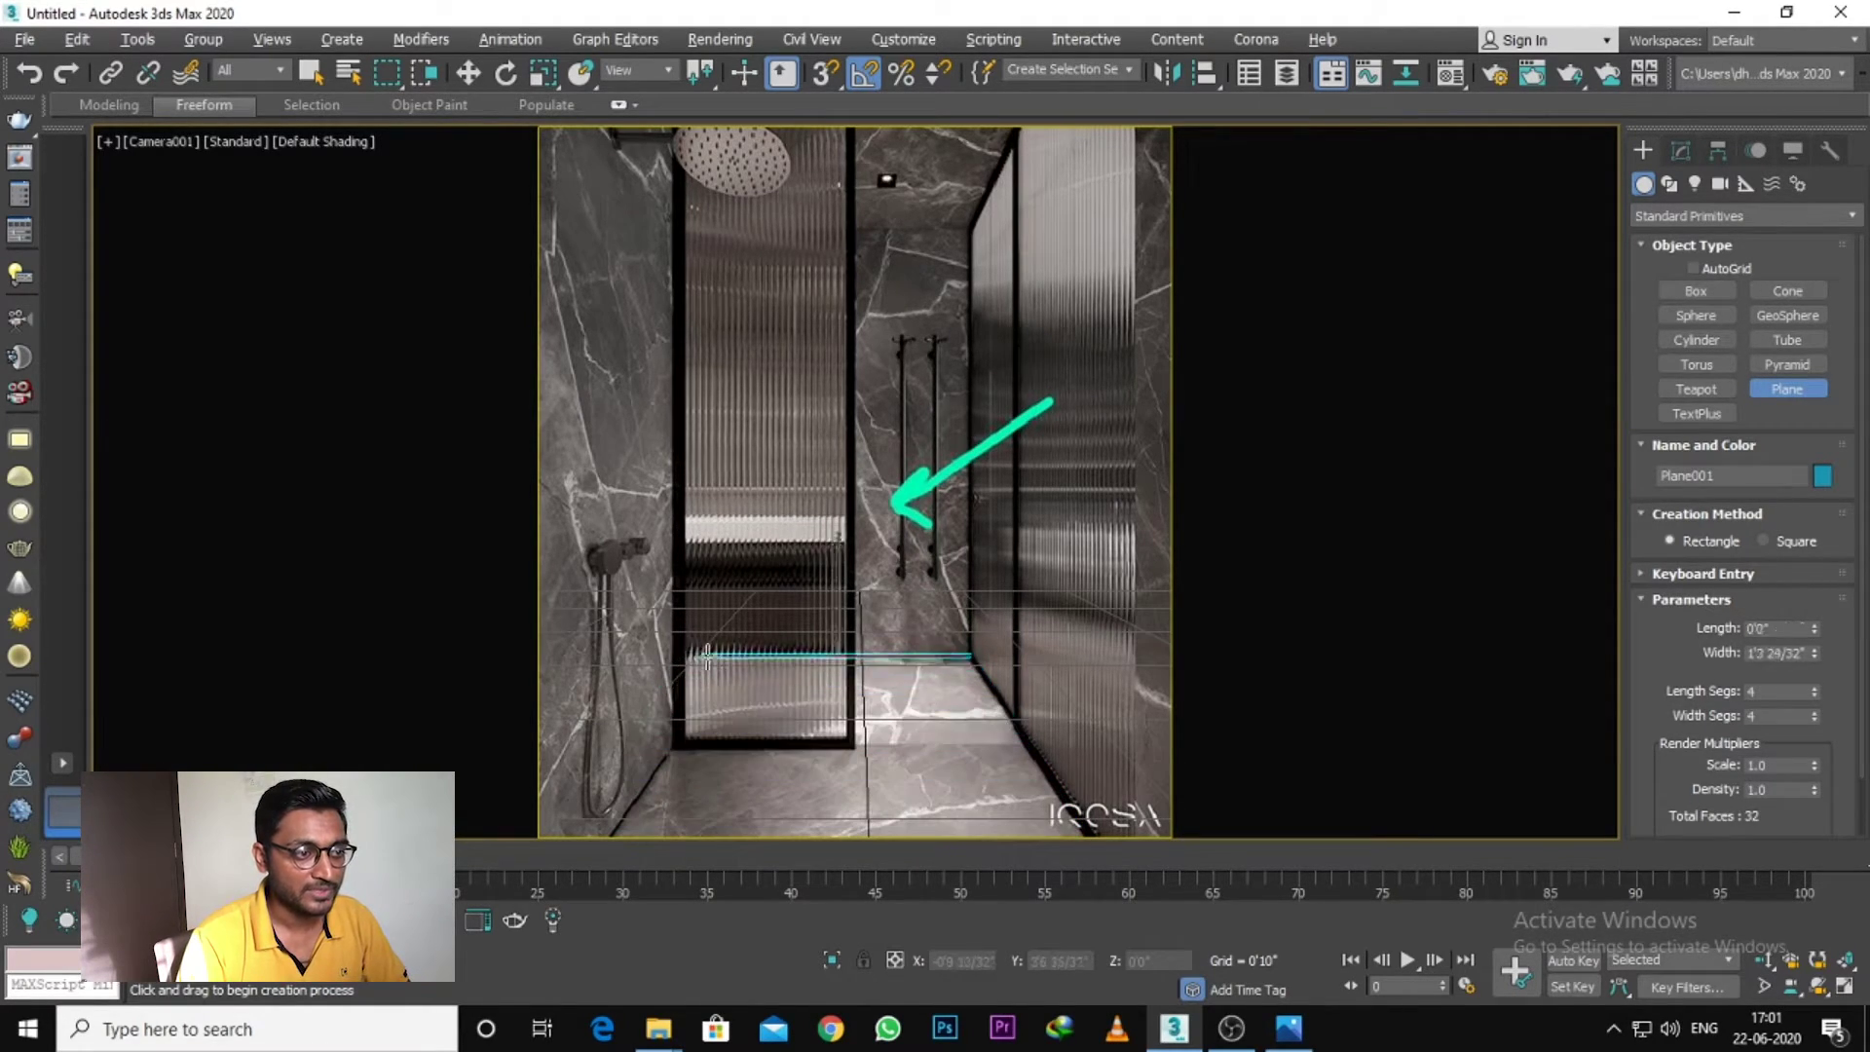
pyautogui.moveTo(613, 836); pyautogui.dragTo(677, 746)
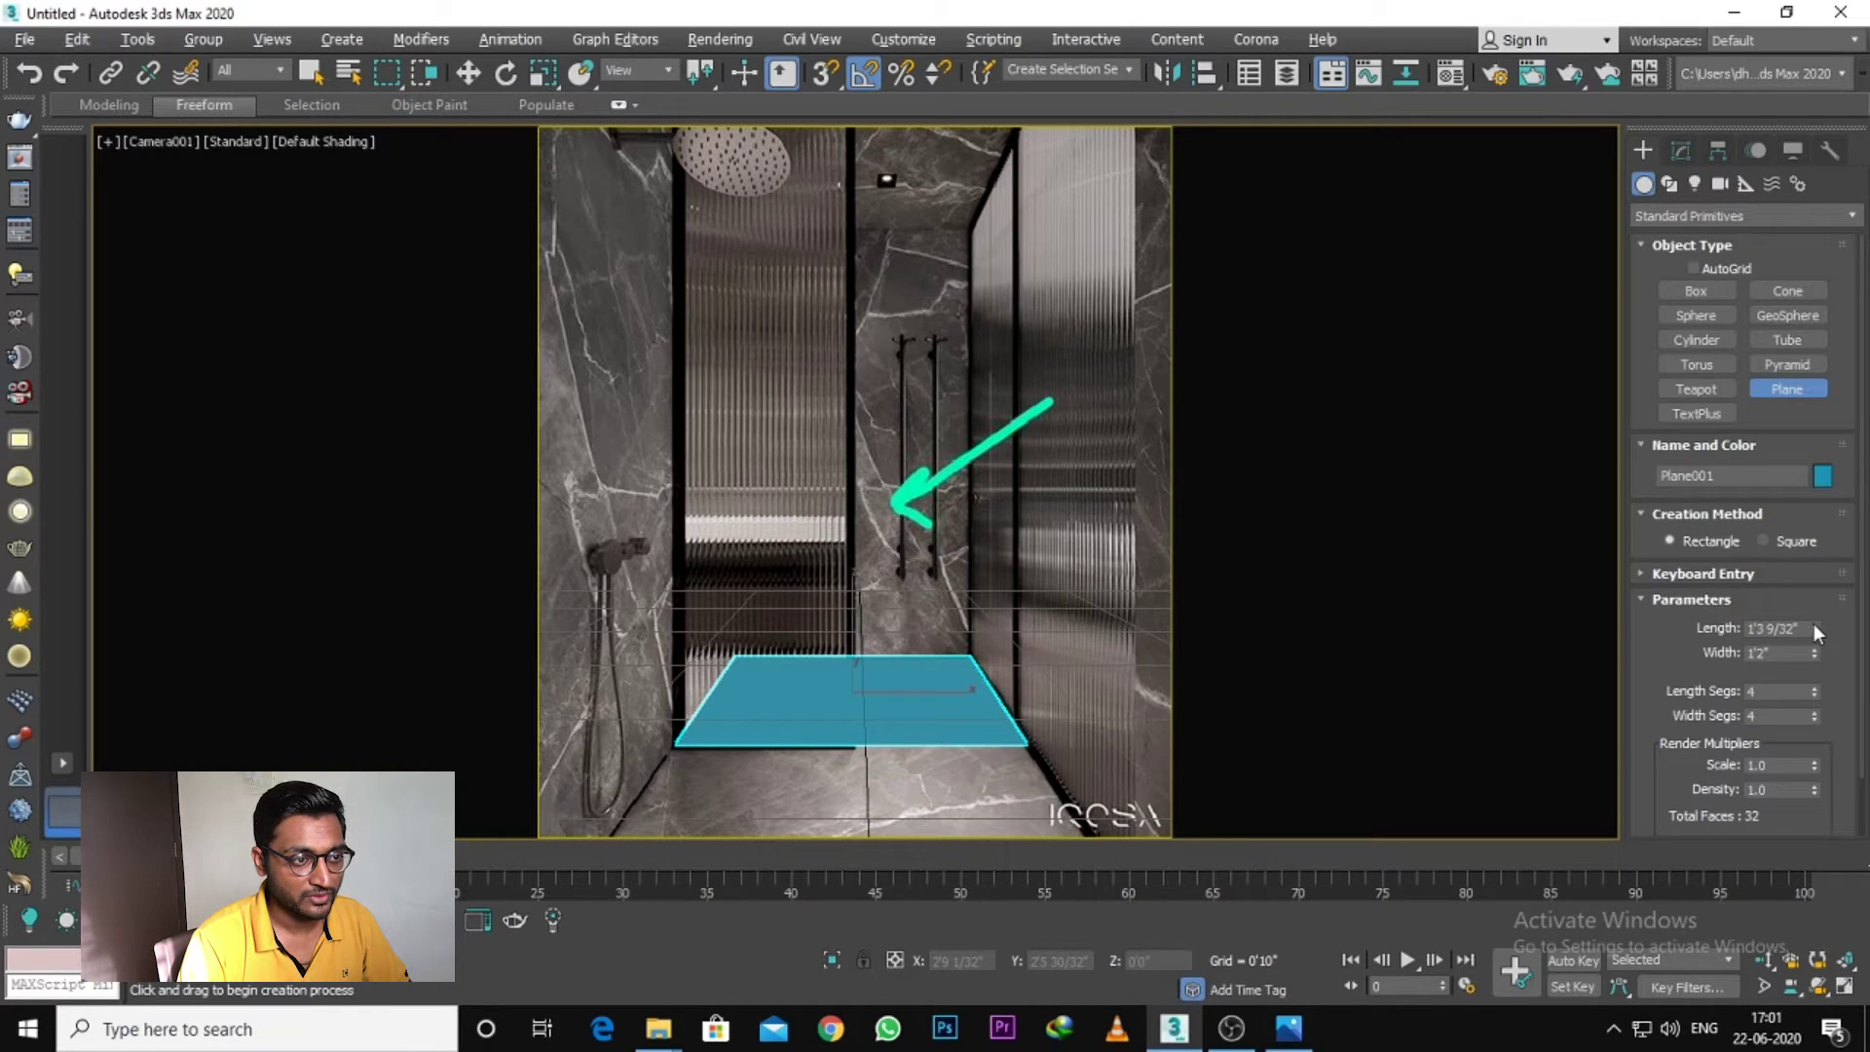
# Step: Lengthen the plane and set its width to 5 feet
pyautogui.moveTo(1816, 631)
pyautogui.mouseDown()
pyautogui.moveTo(1826, 590)
pyautogui.moveTo(1803, 620)
pyautogui.moveTo(1808, 584)
pyautogui.mouseUp()
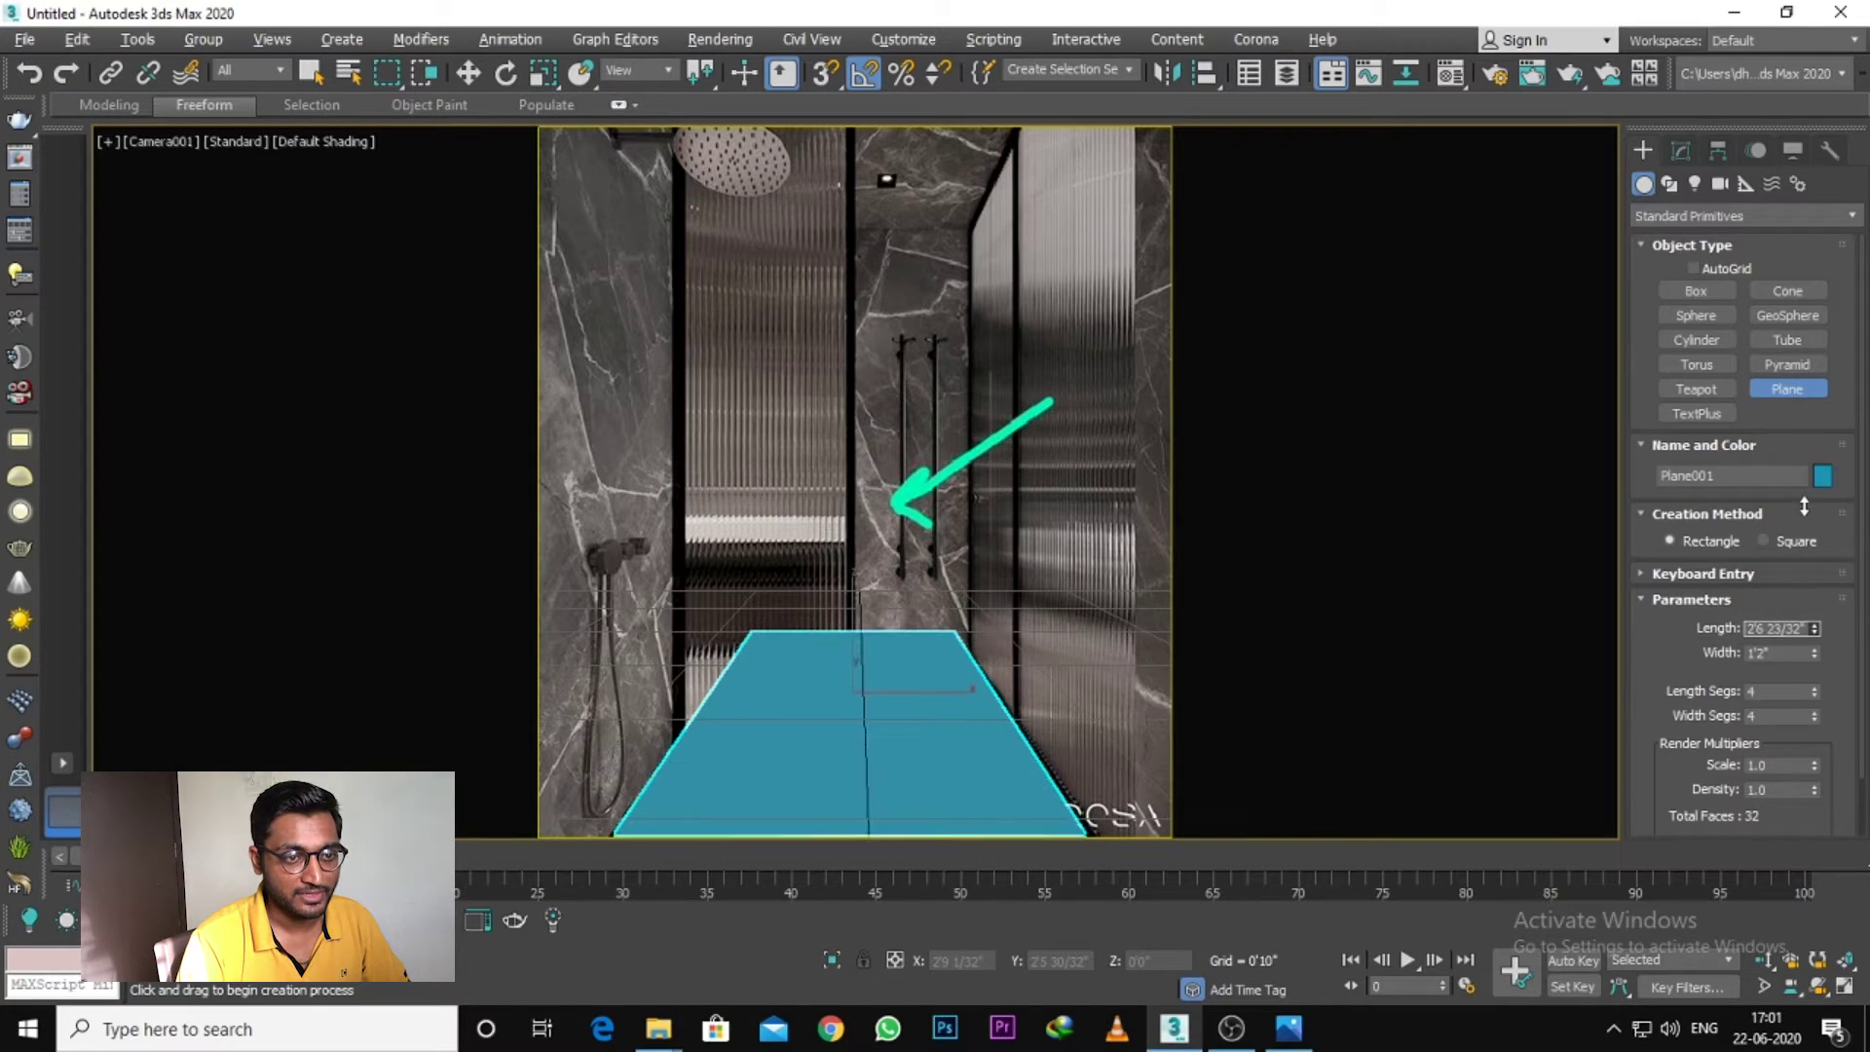
pyautogui.doubleClick(1773, 657)
pyautogui.write('5')
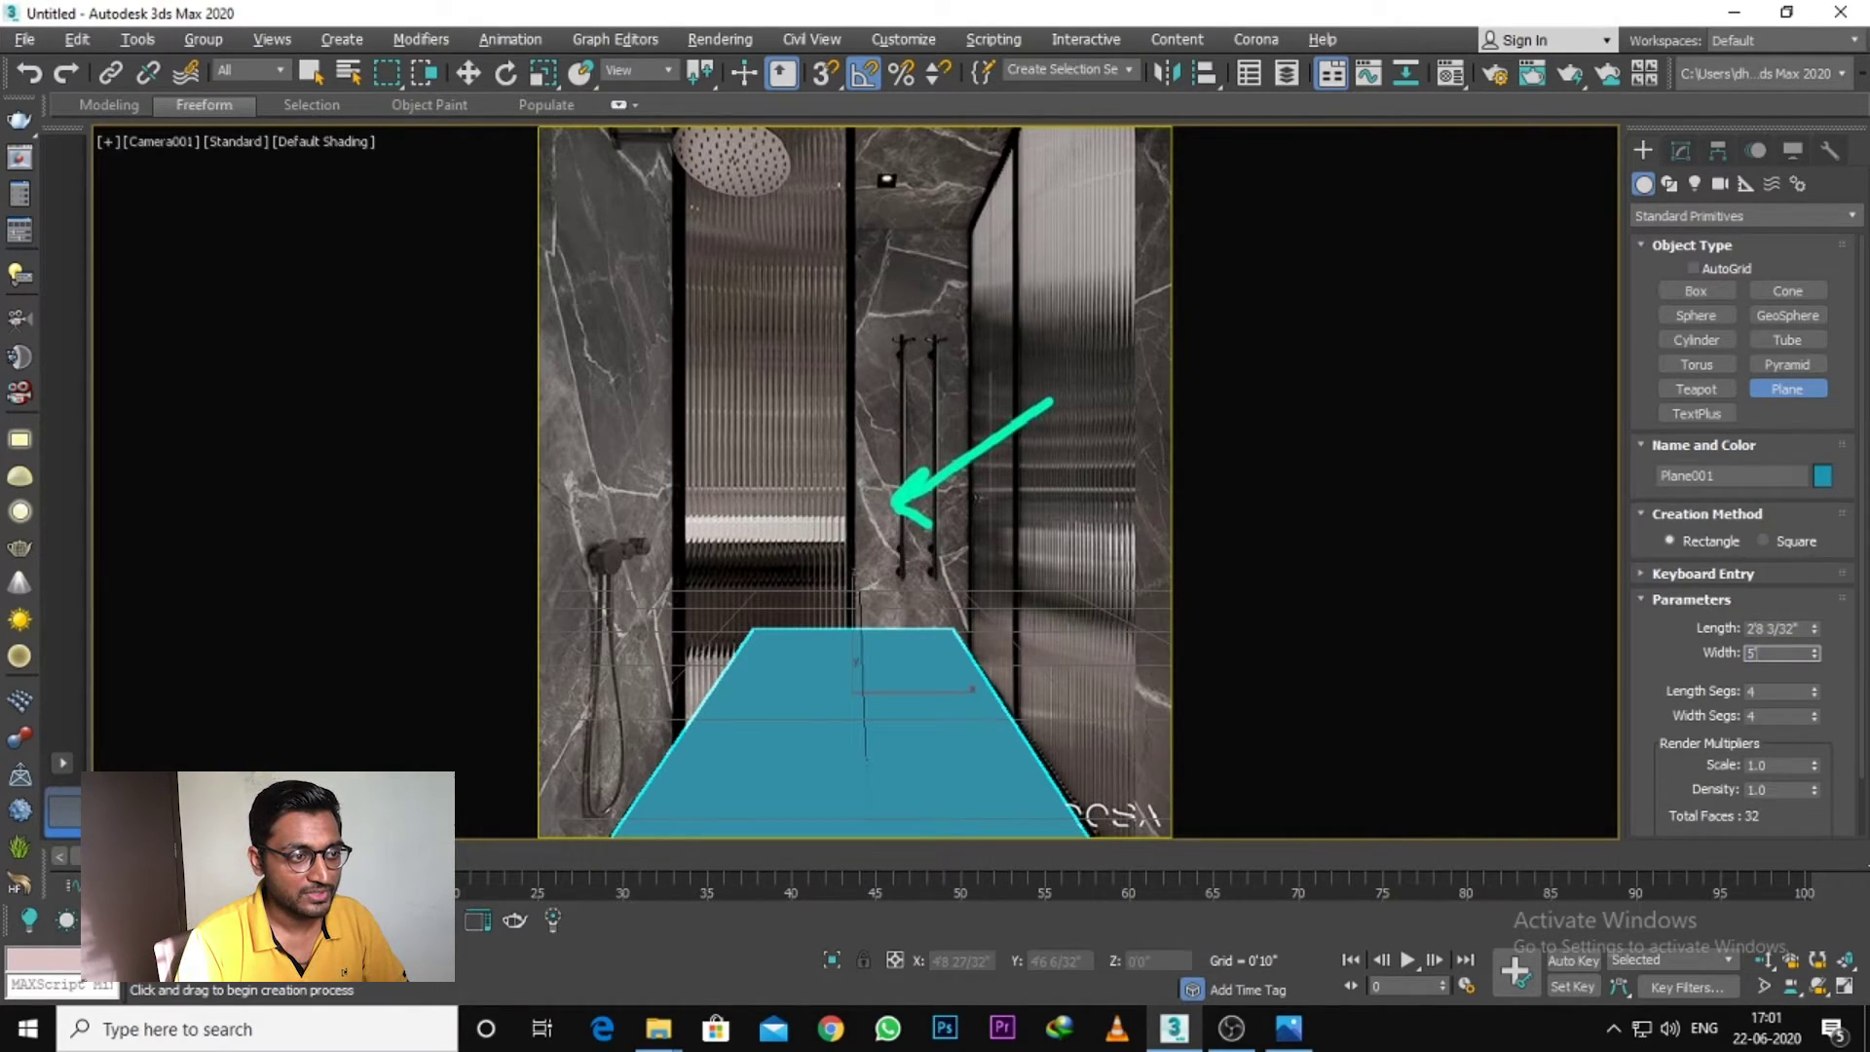
pyautogui.write('5')
pyautogui.press('Return')
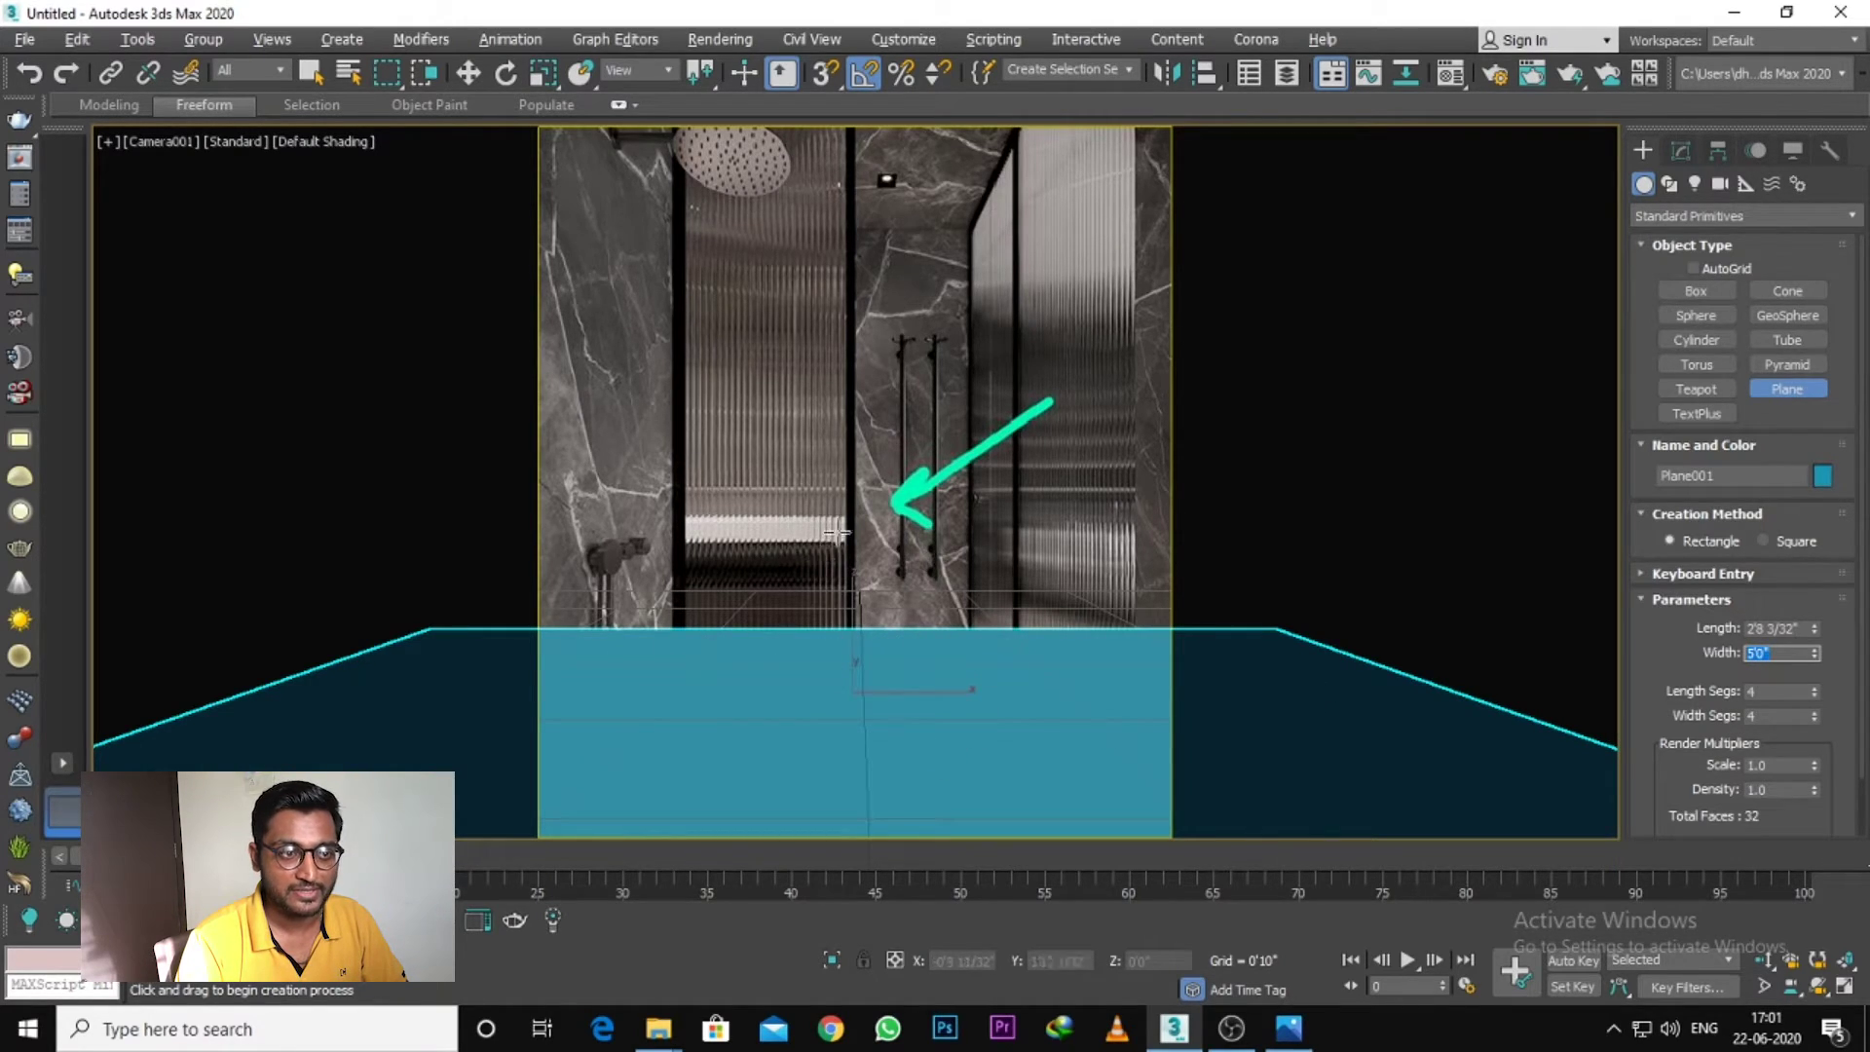
pyautogui.press('e')
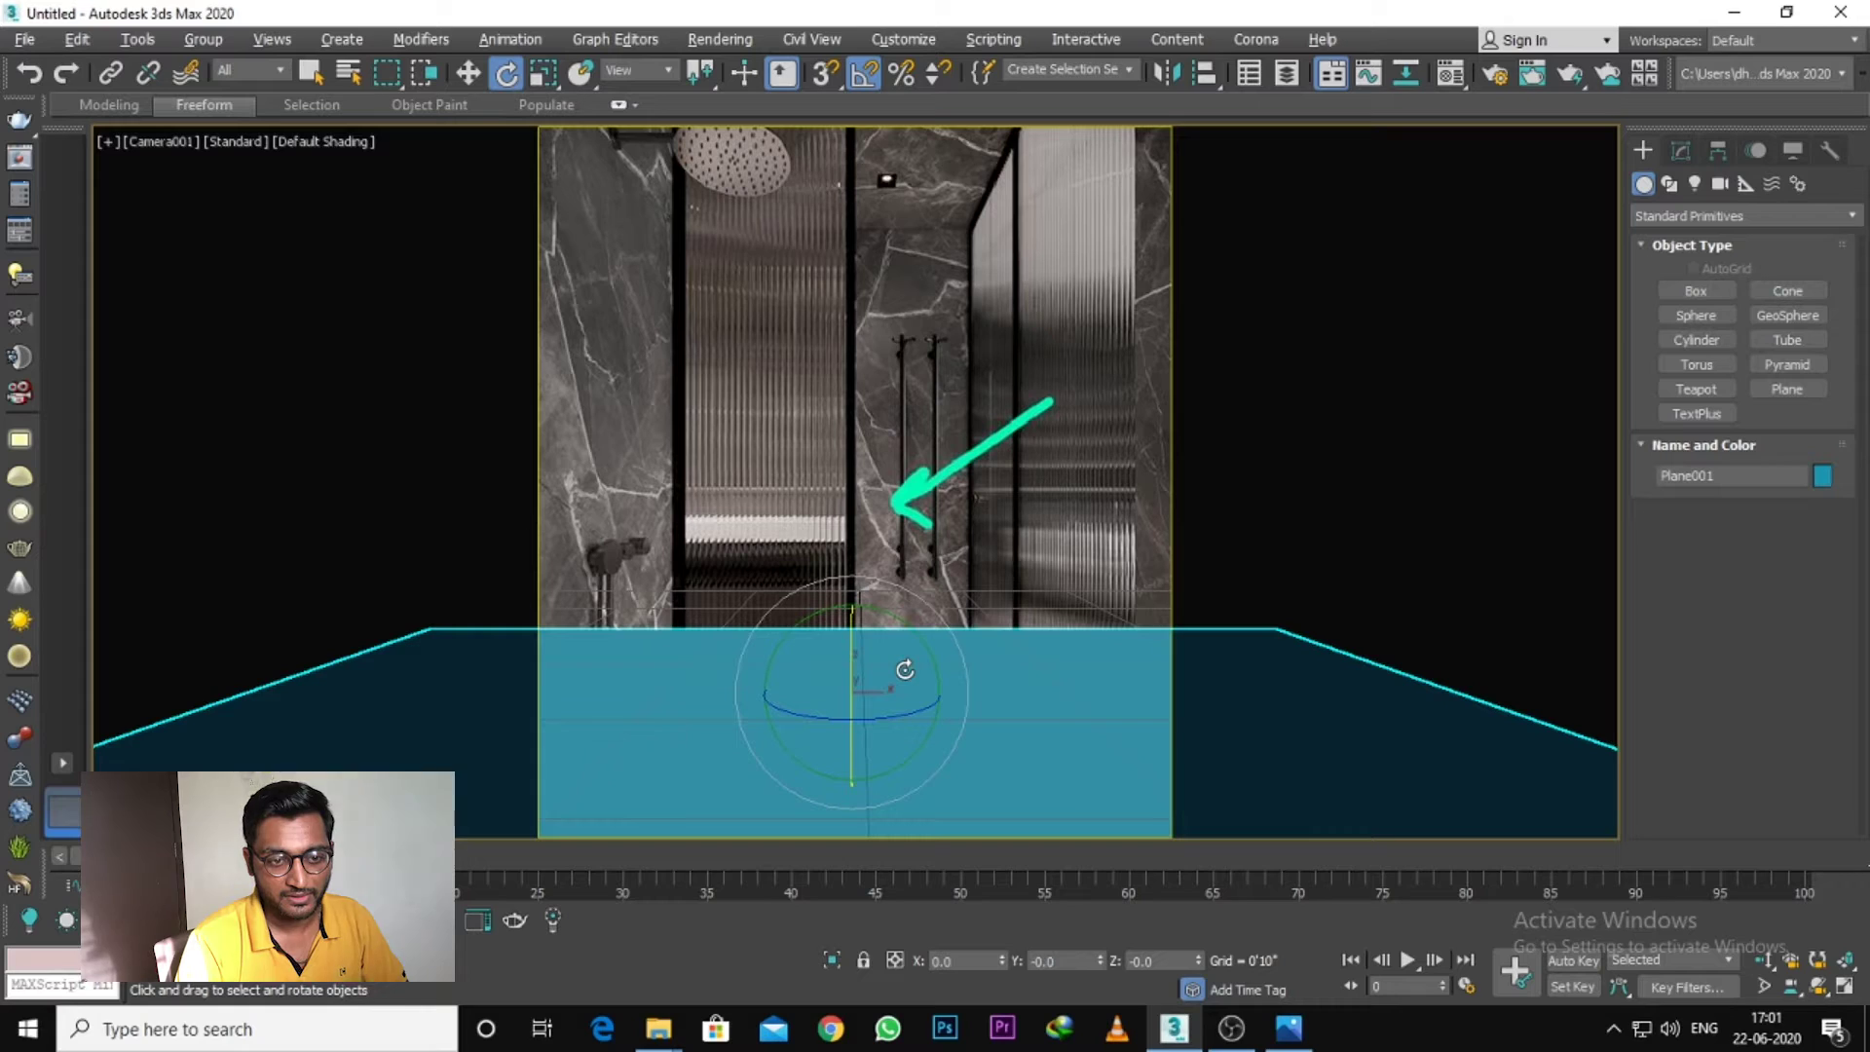
# Step: Dolly Camera001 back until the plane fits within the photo's shower floor
pyautogui.click(1762, 961)
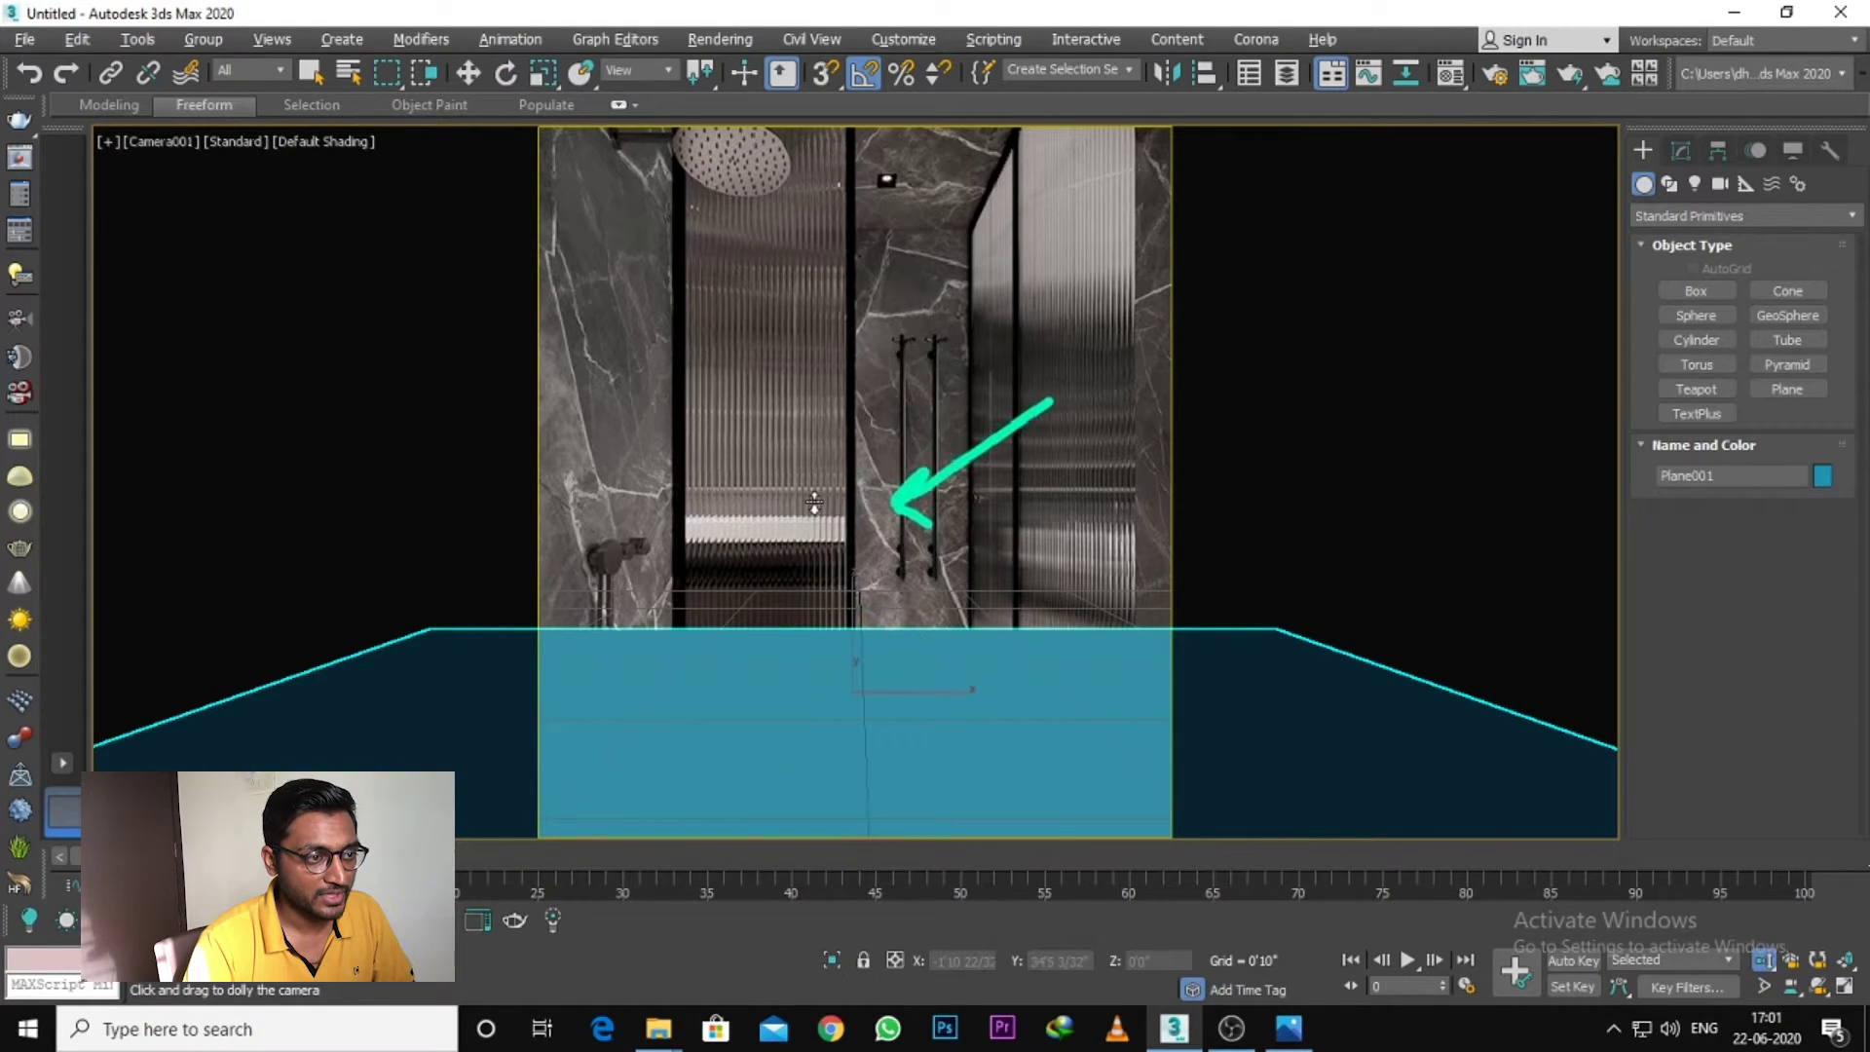
pyautogui.moveTo(813, 504); pyautogui.dragTo(861, 581)
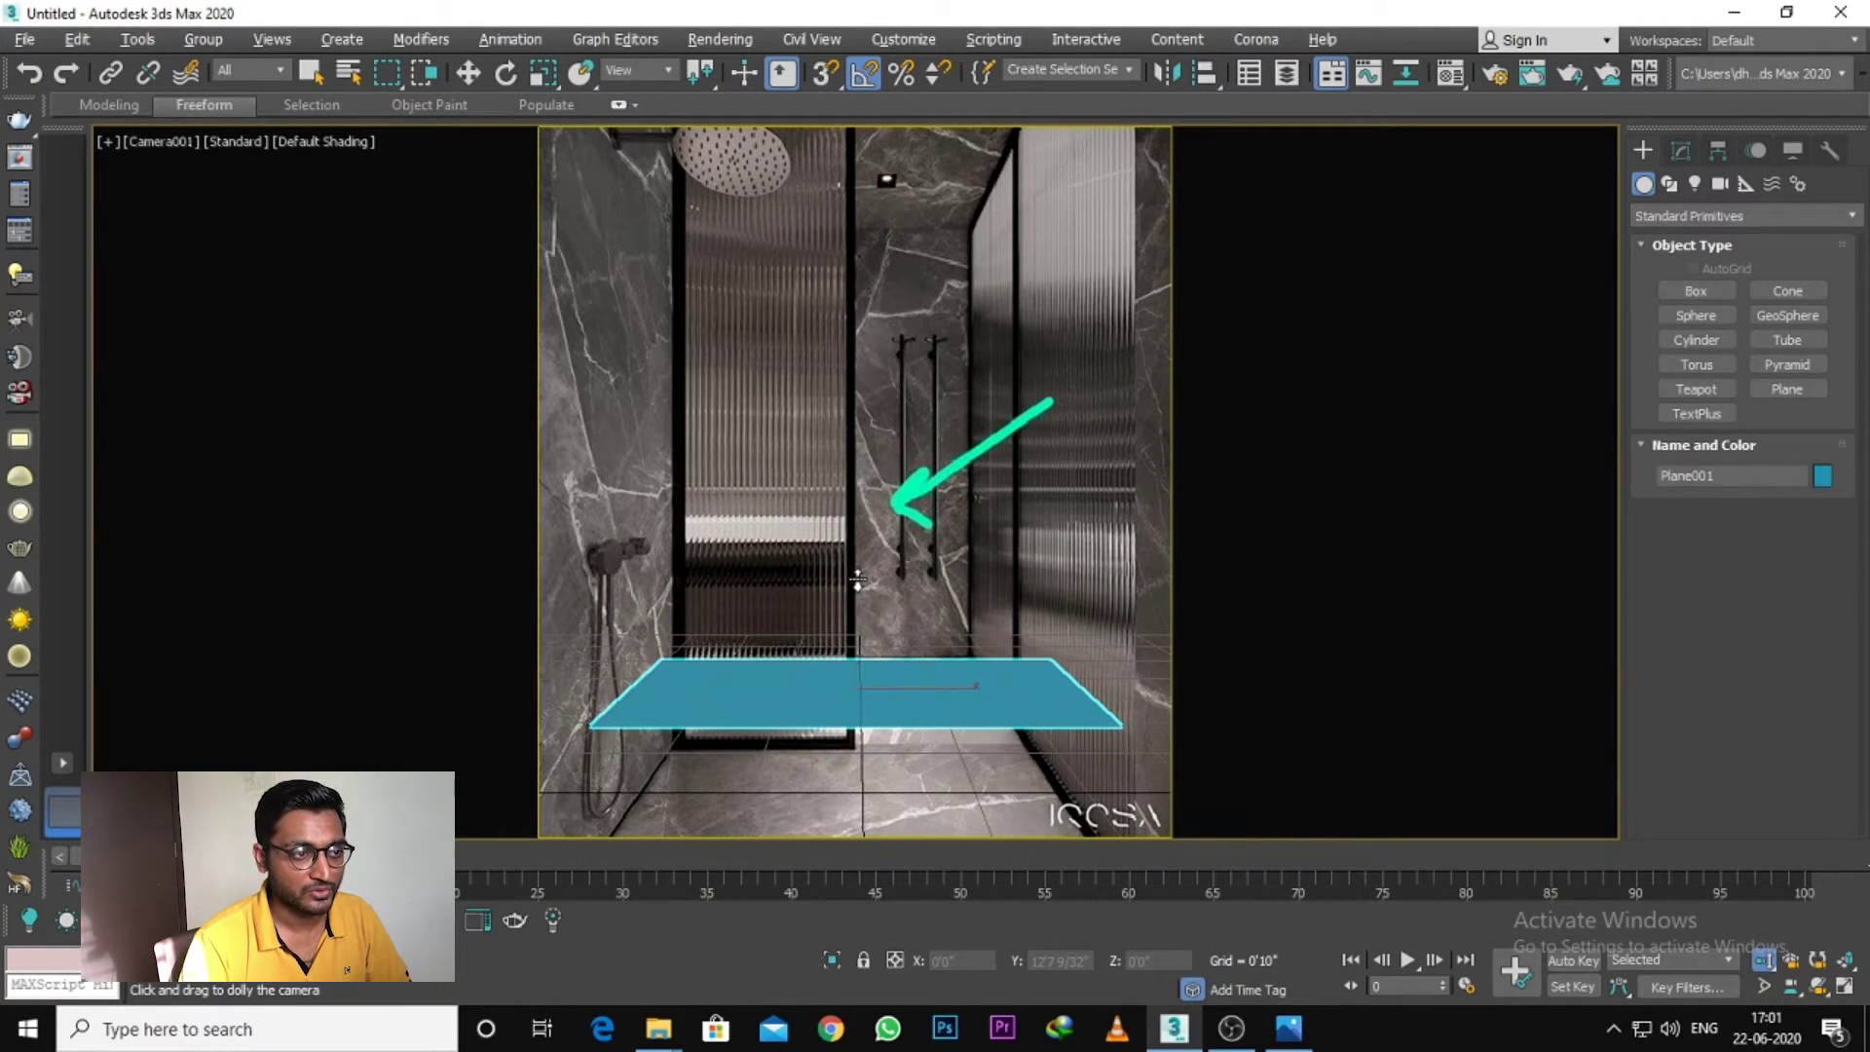
pyautogui.moveTo(849, 599); pyautogui.dragTo(851, 672)
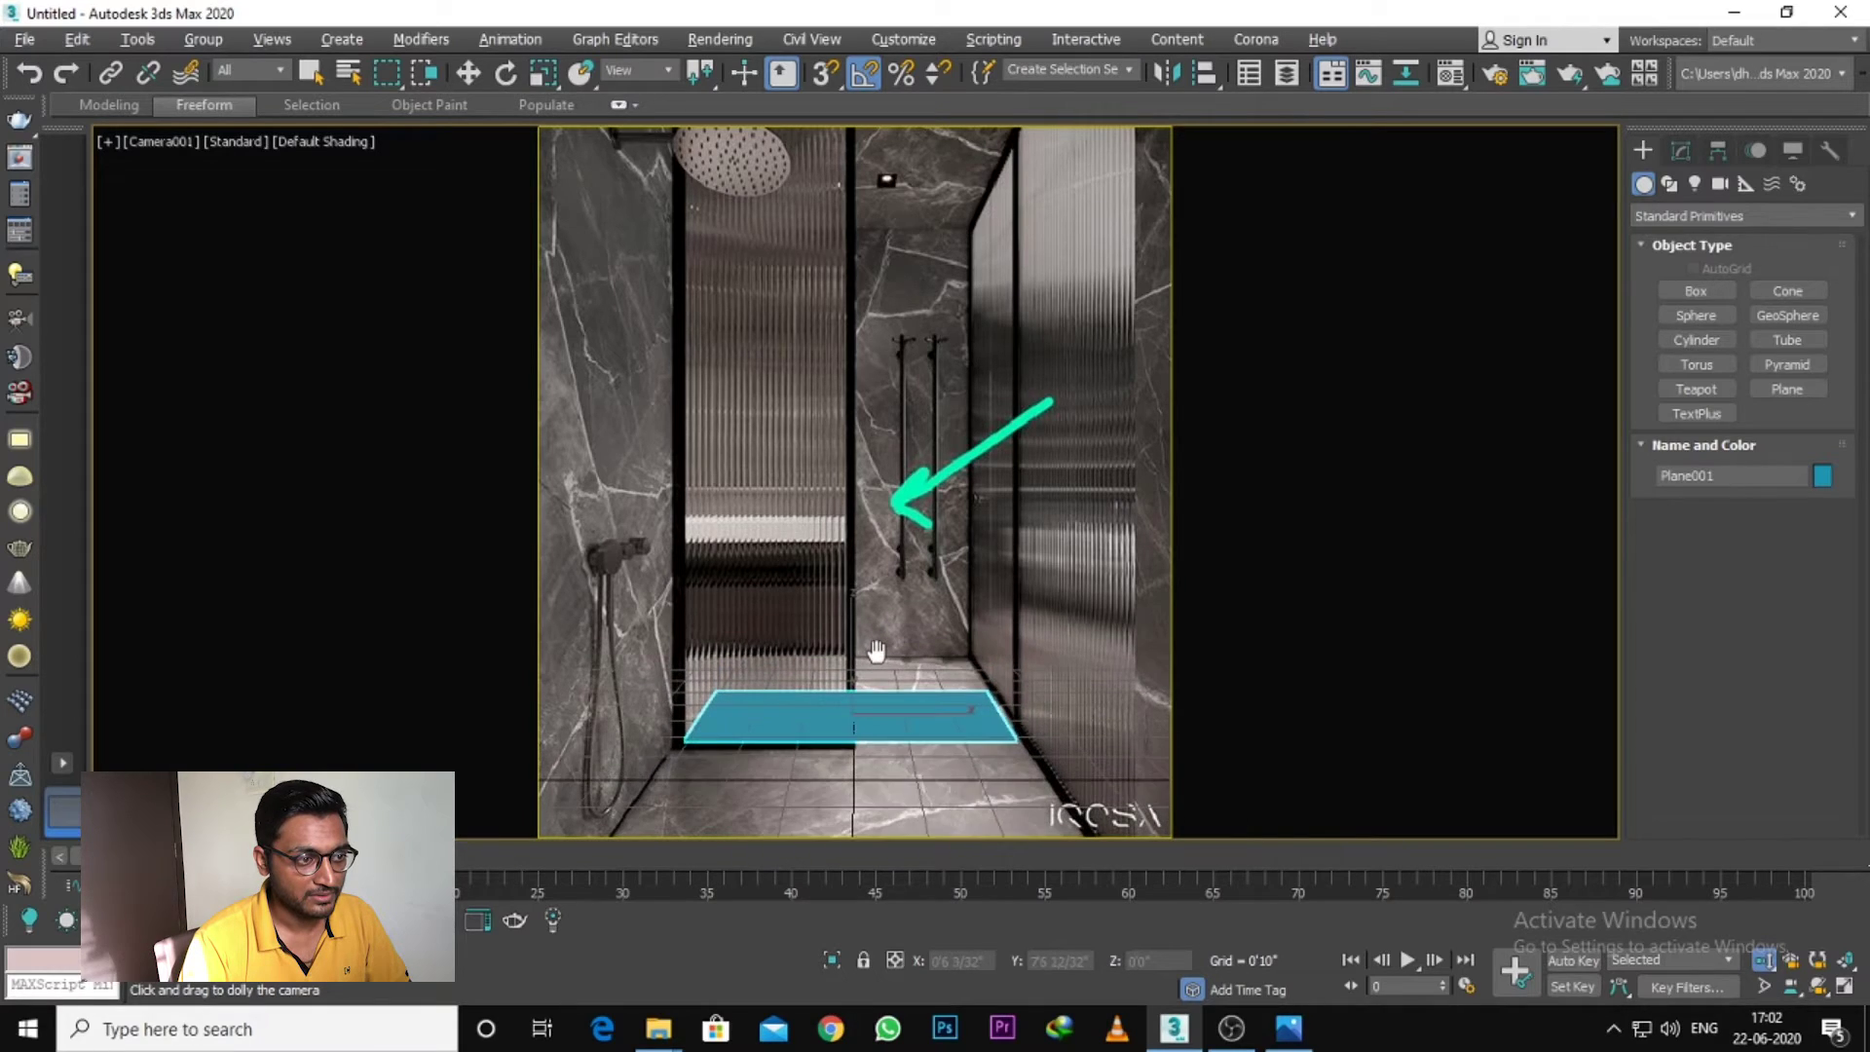
pyautogui.moveTo(851, 671); pyautogui.dragTo(875, 641)
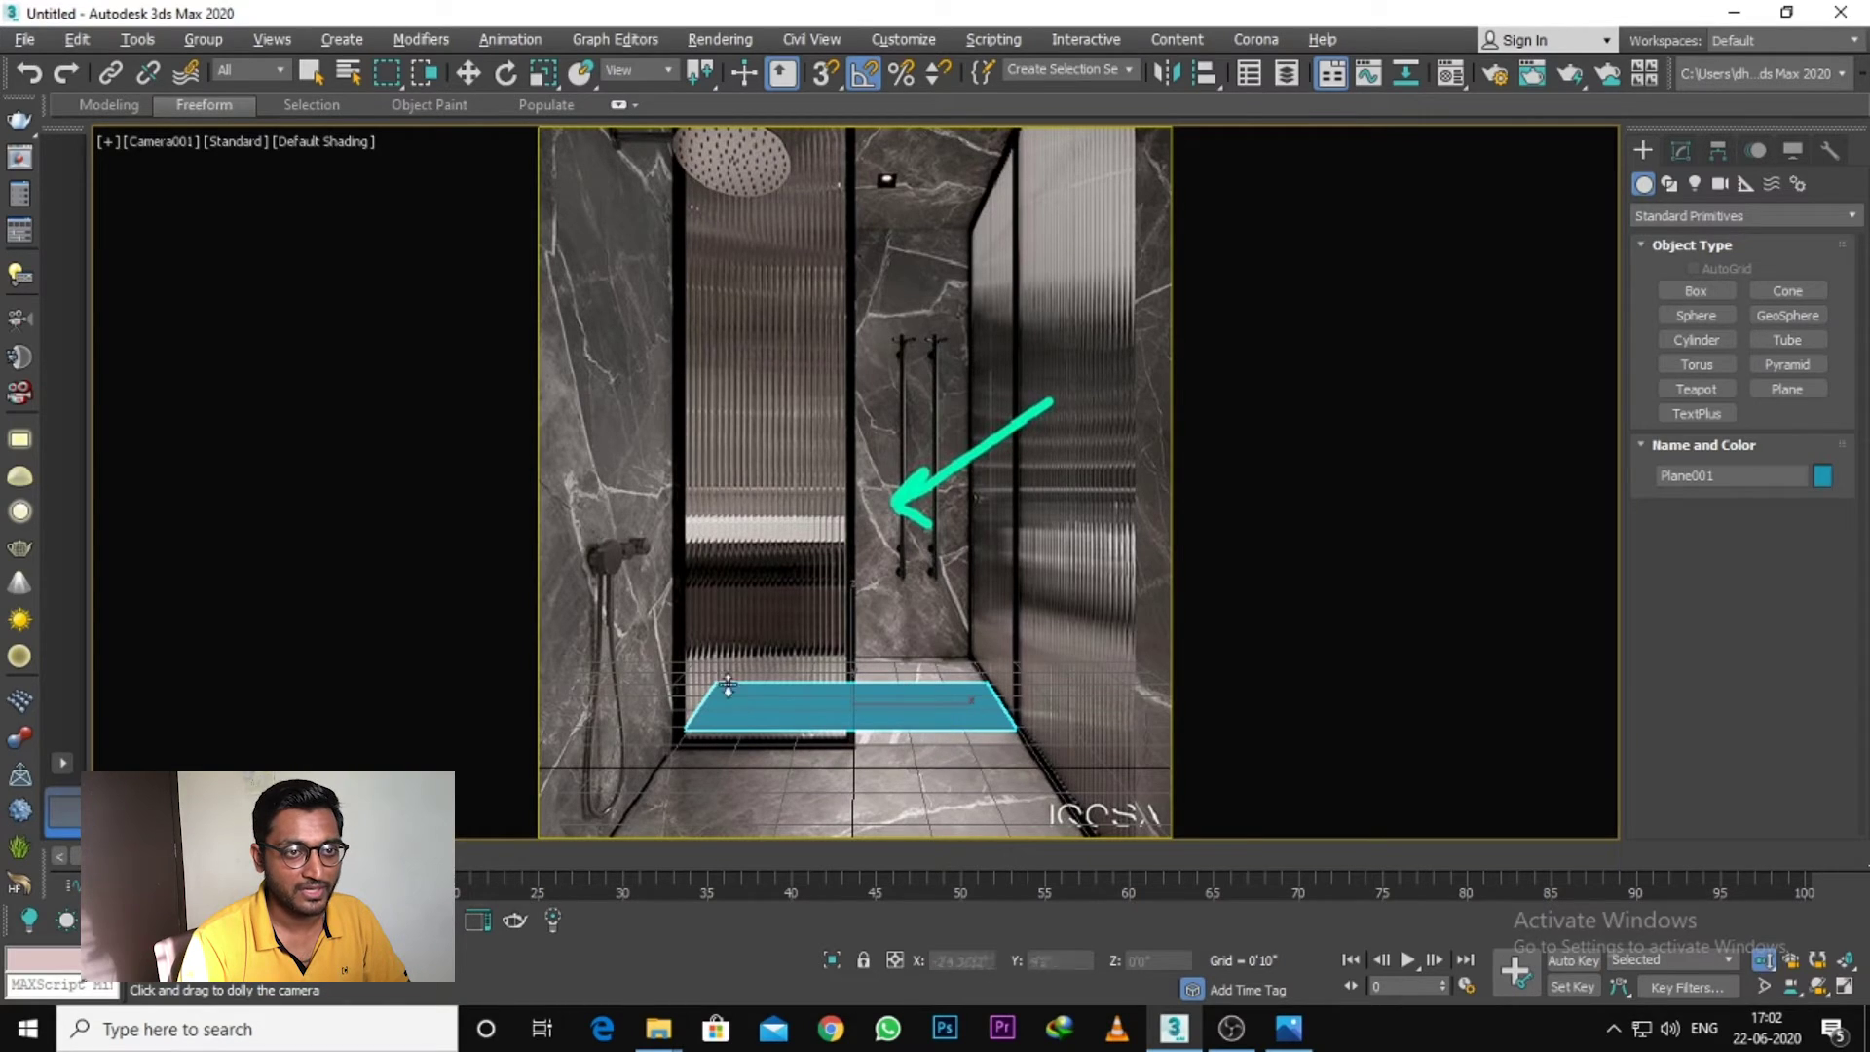
# Step: Set Plane001's length to 10 feet in the Modify panel, then deselect it
pyautogui.click(1681, 152)
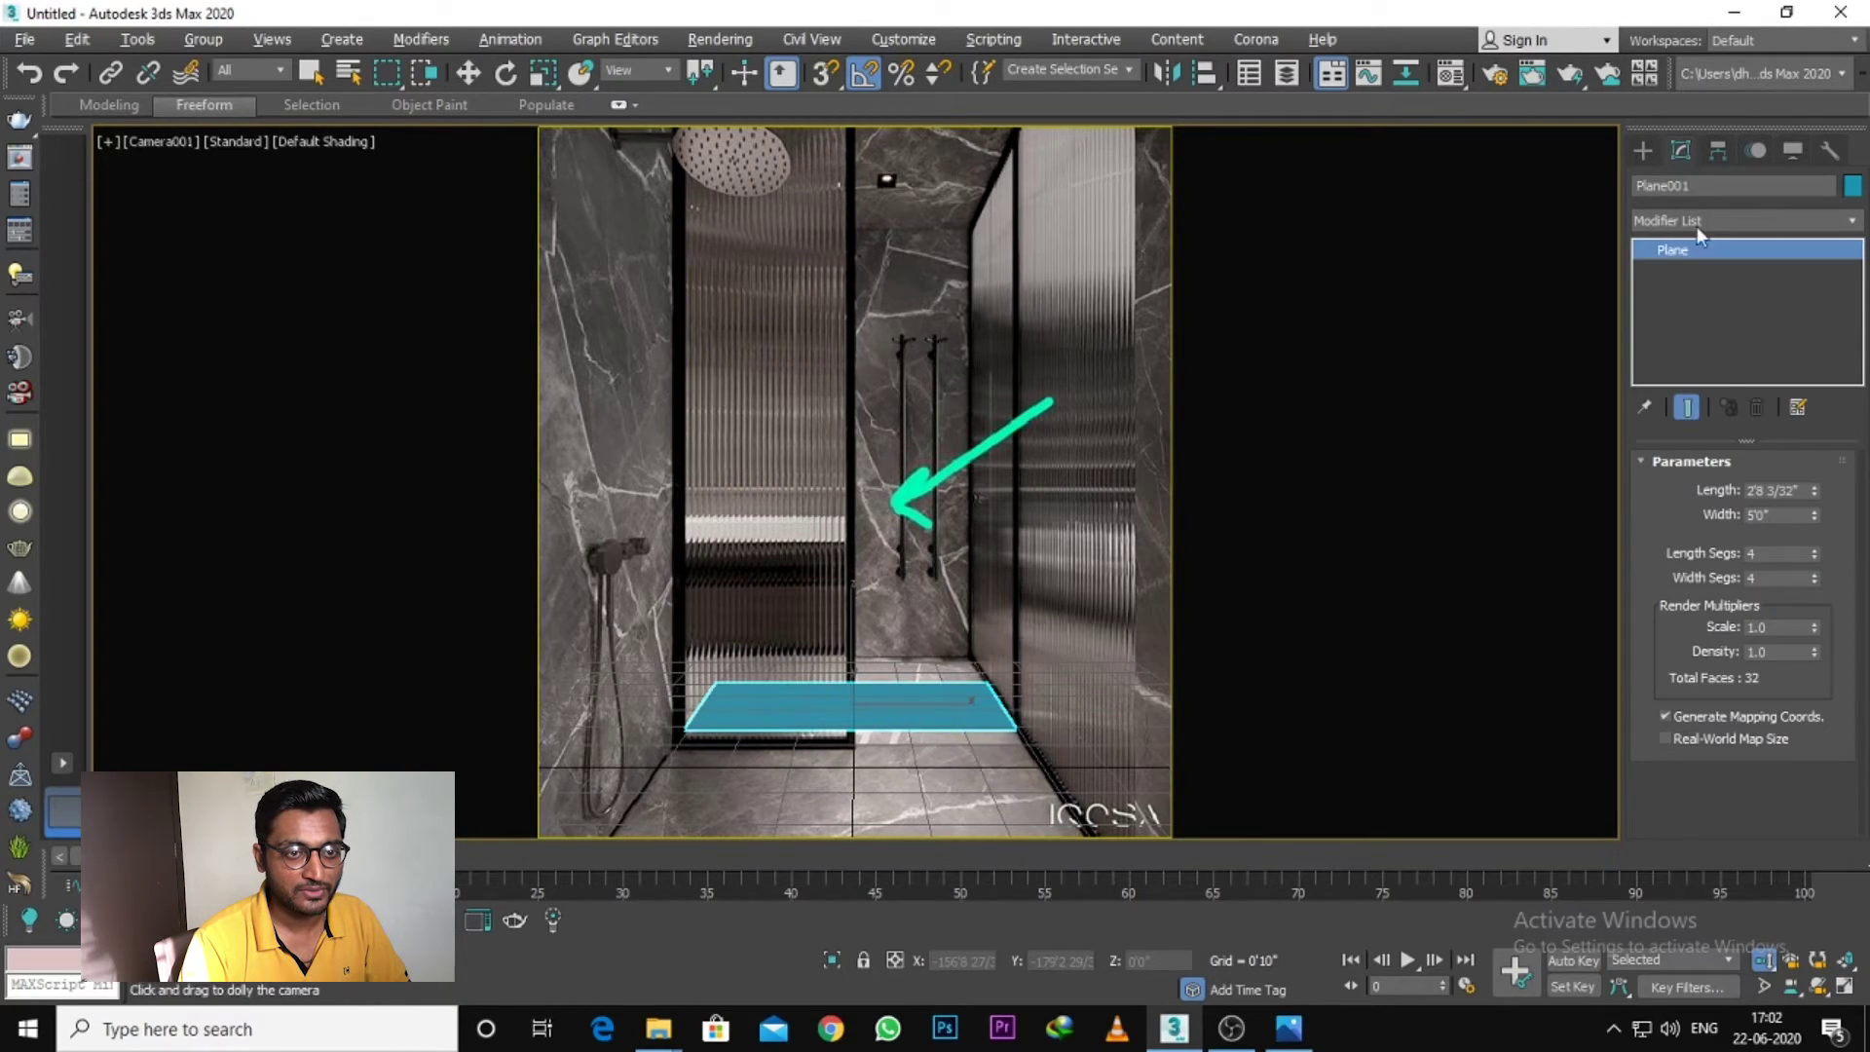
pyautogui.moveTo(1814, 482); pyautogui.dragTo(1825, 453)
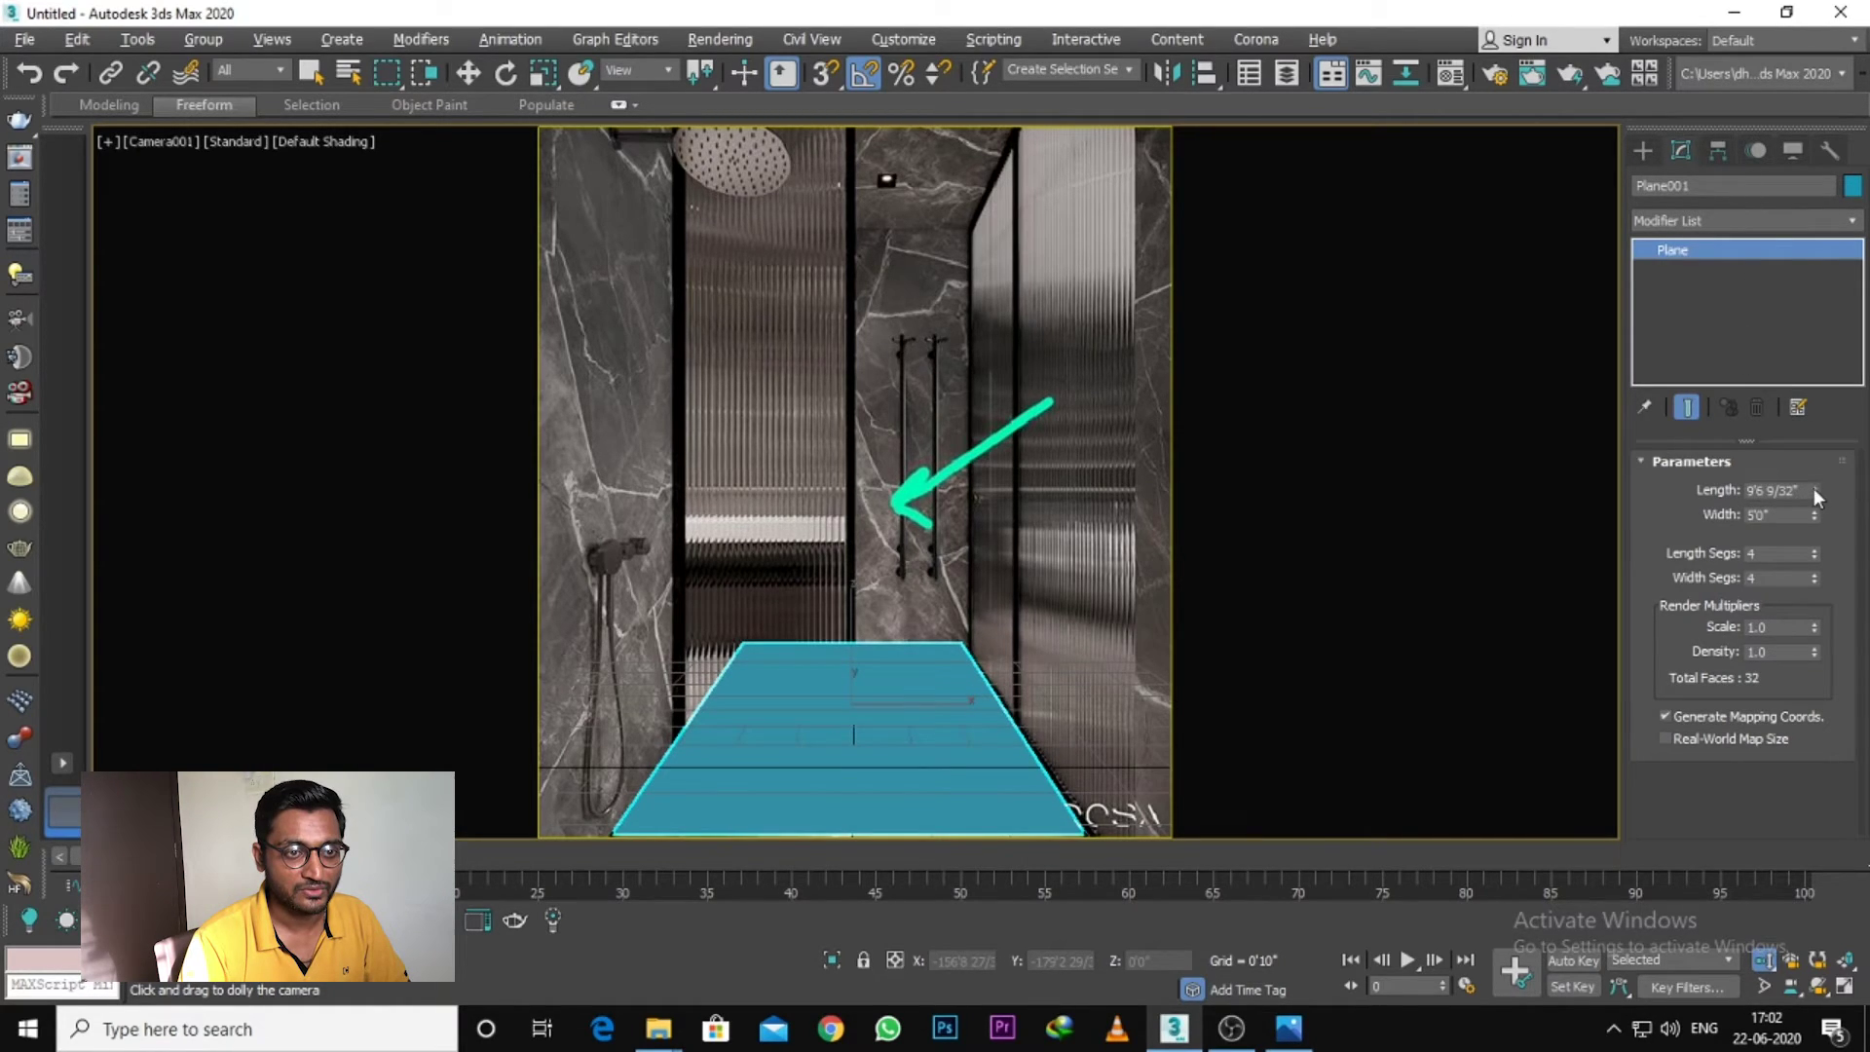
pyautogui.doubleClick(1793, 491)
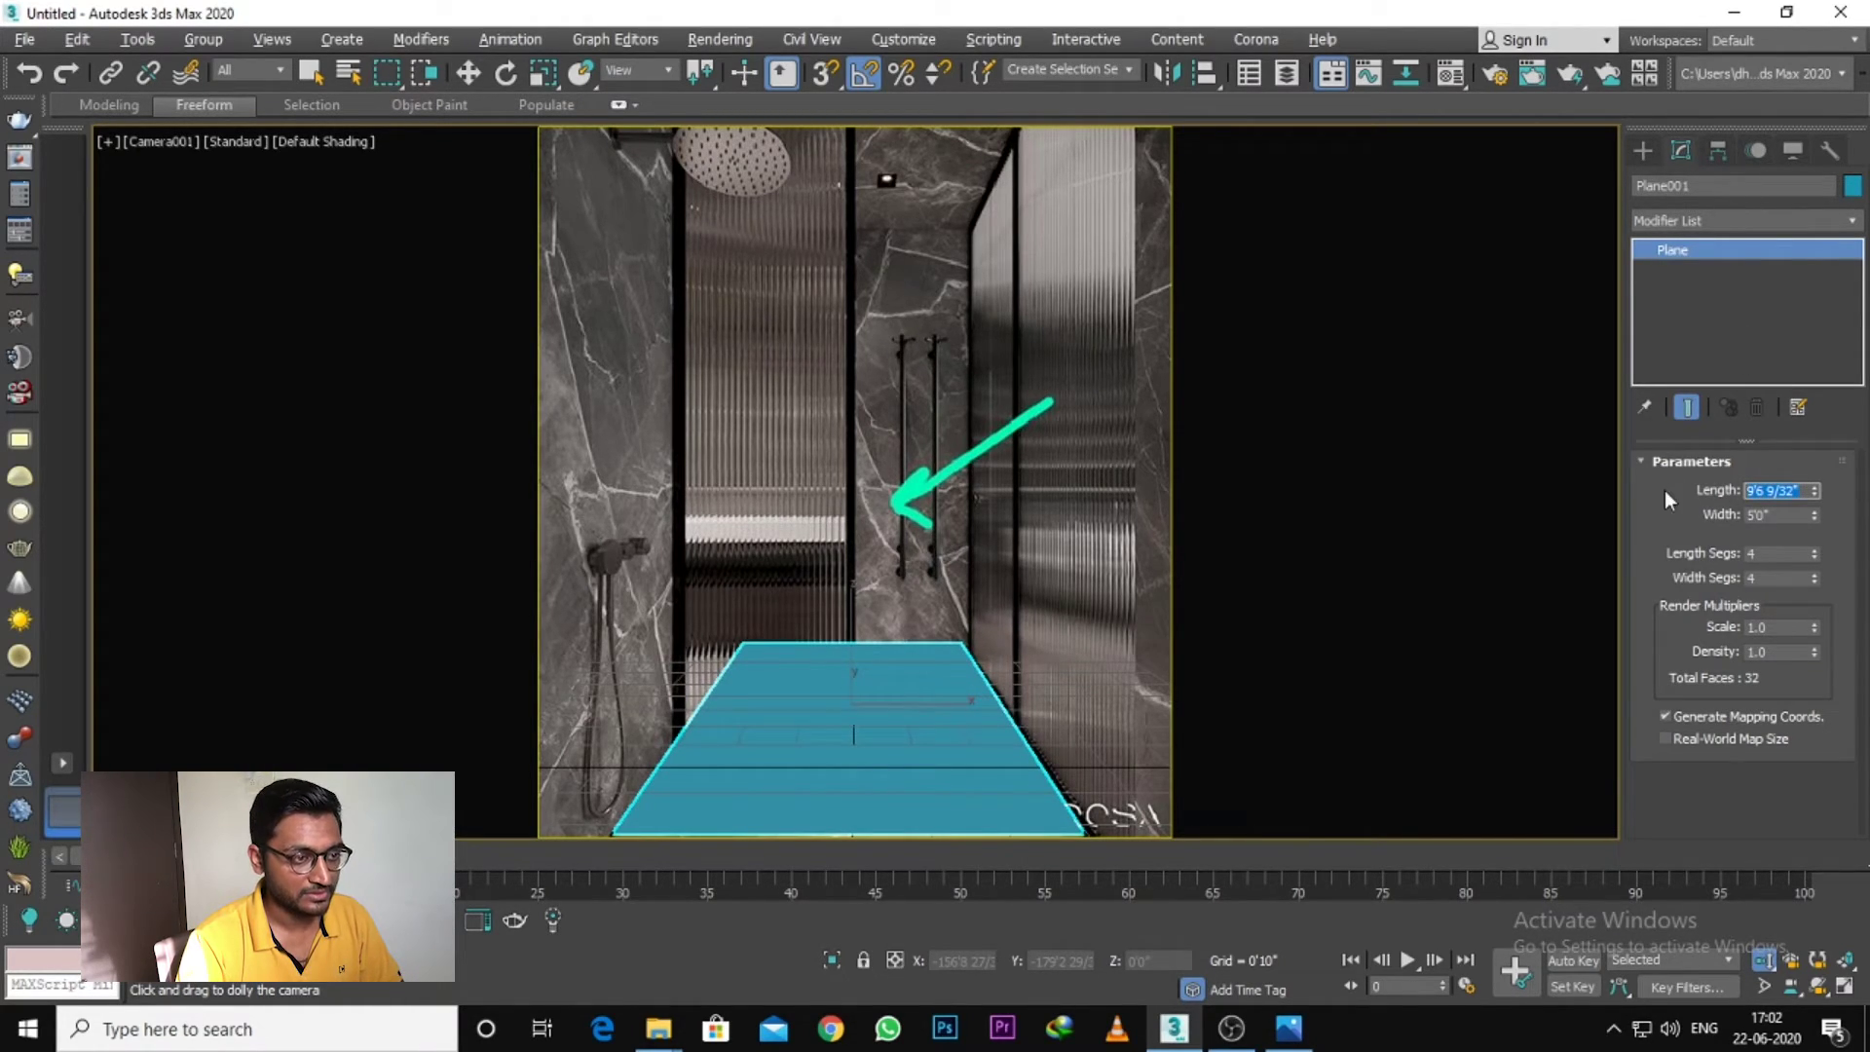
pyautogui.write('10')
pyautogui.press('Return')
pyautogui.press('w')
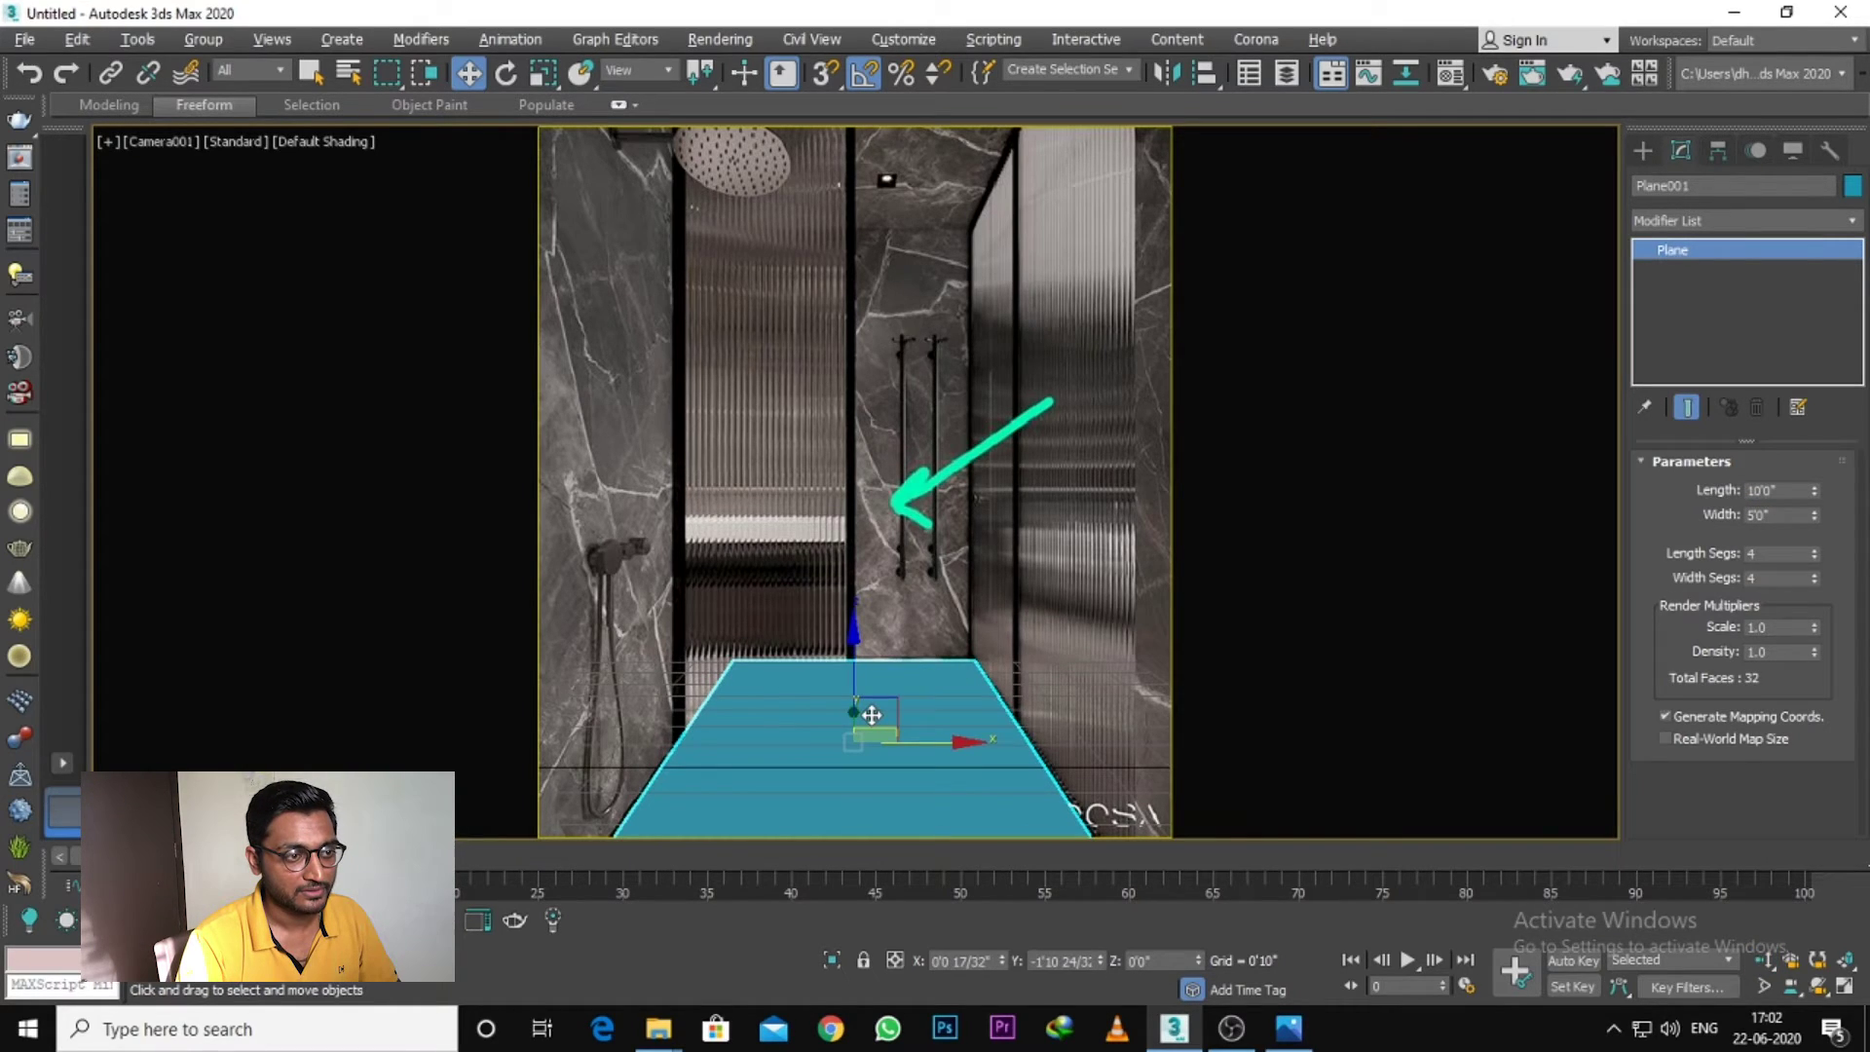
pyautogui.click(1006, 529)
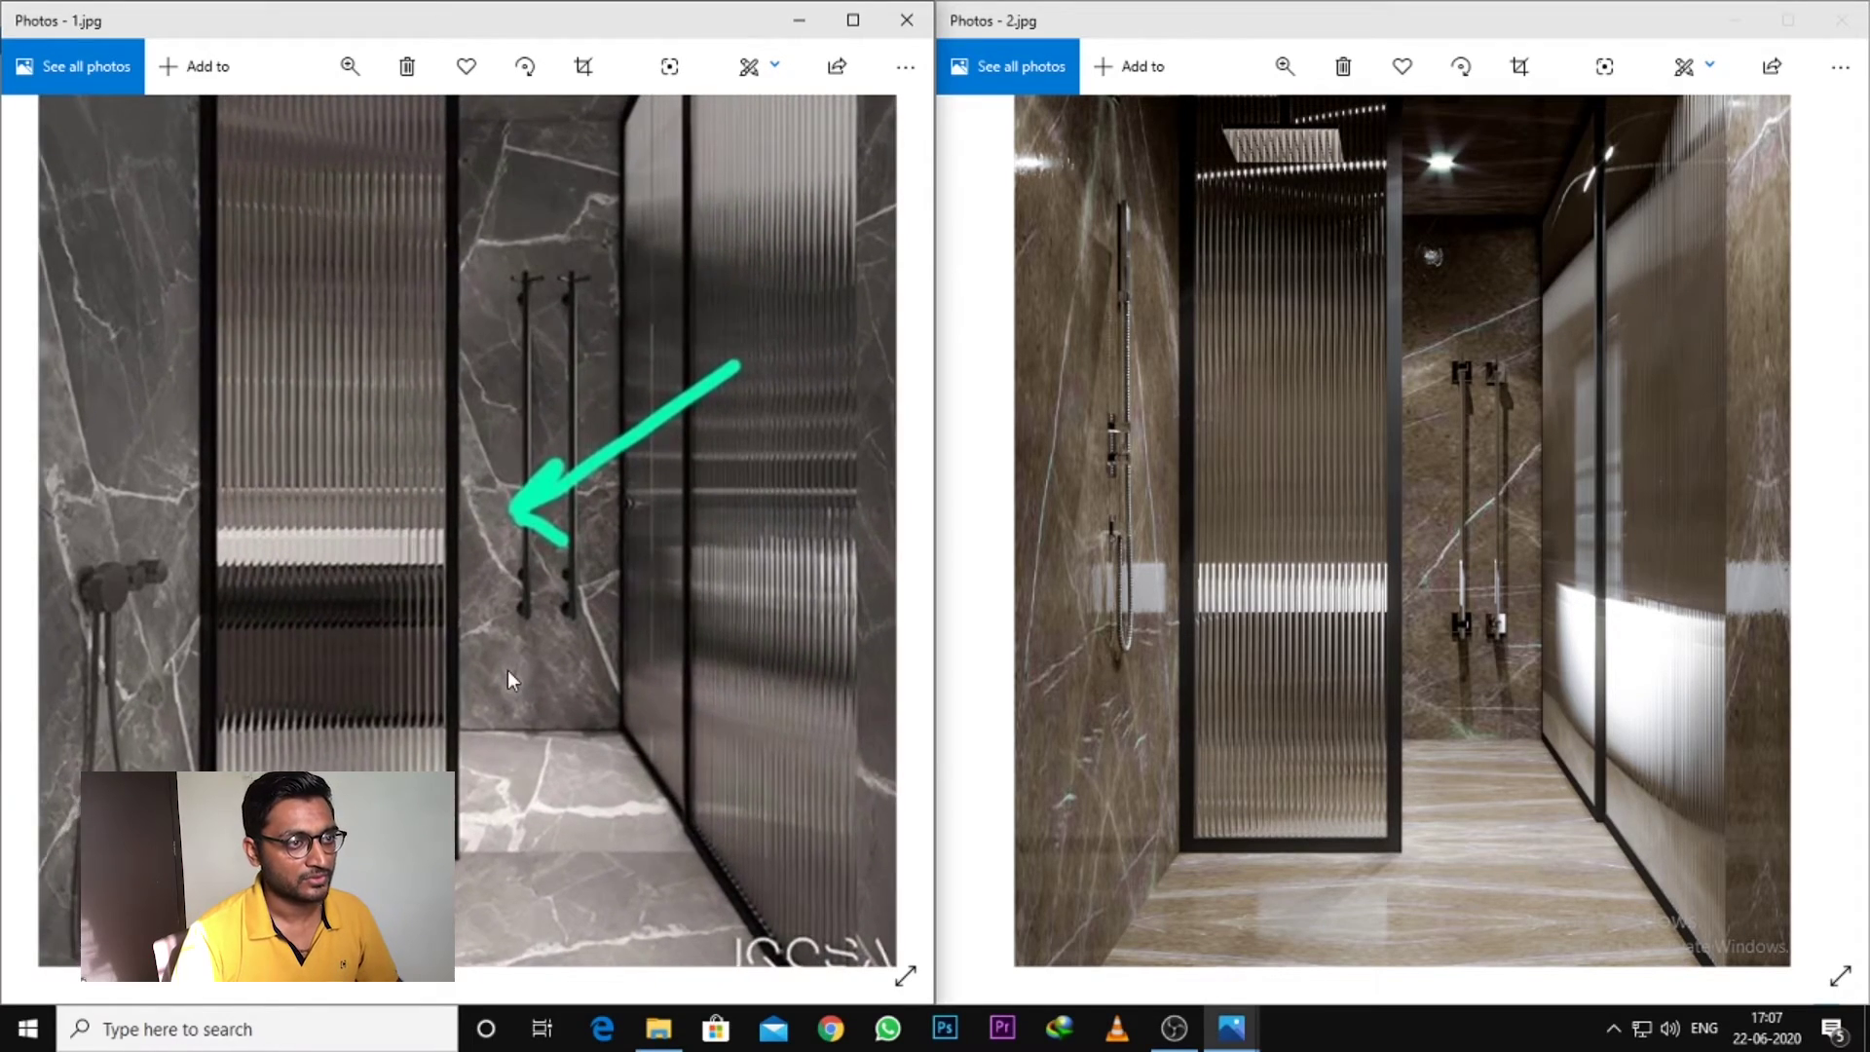
# Step: Bring the 2.jpg bathroom photo window to the front beside the first reference photo
pyautogui.click(1248, 649)
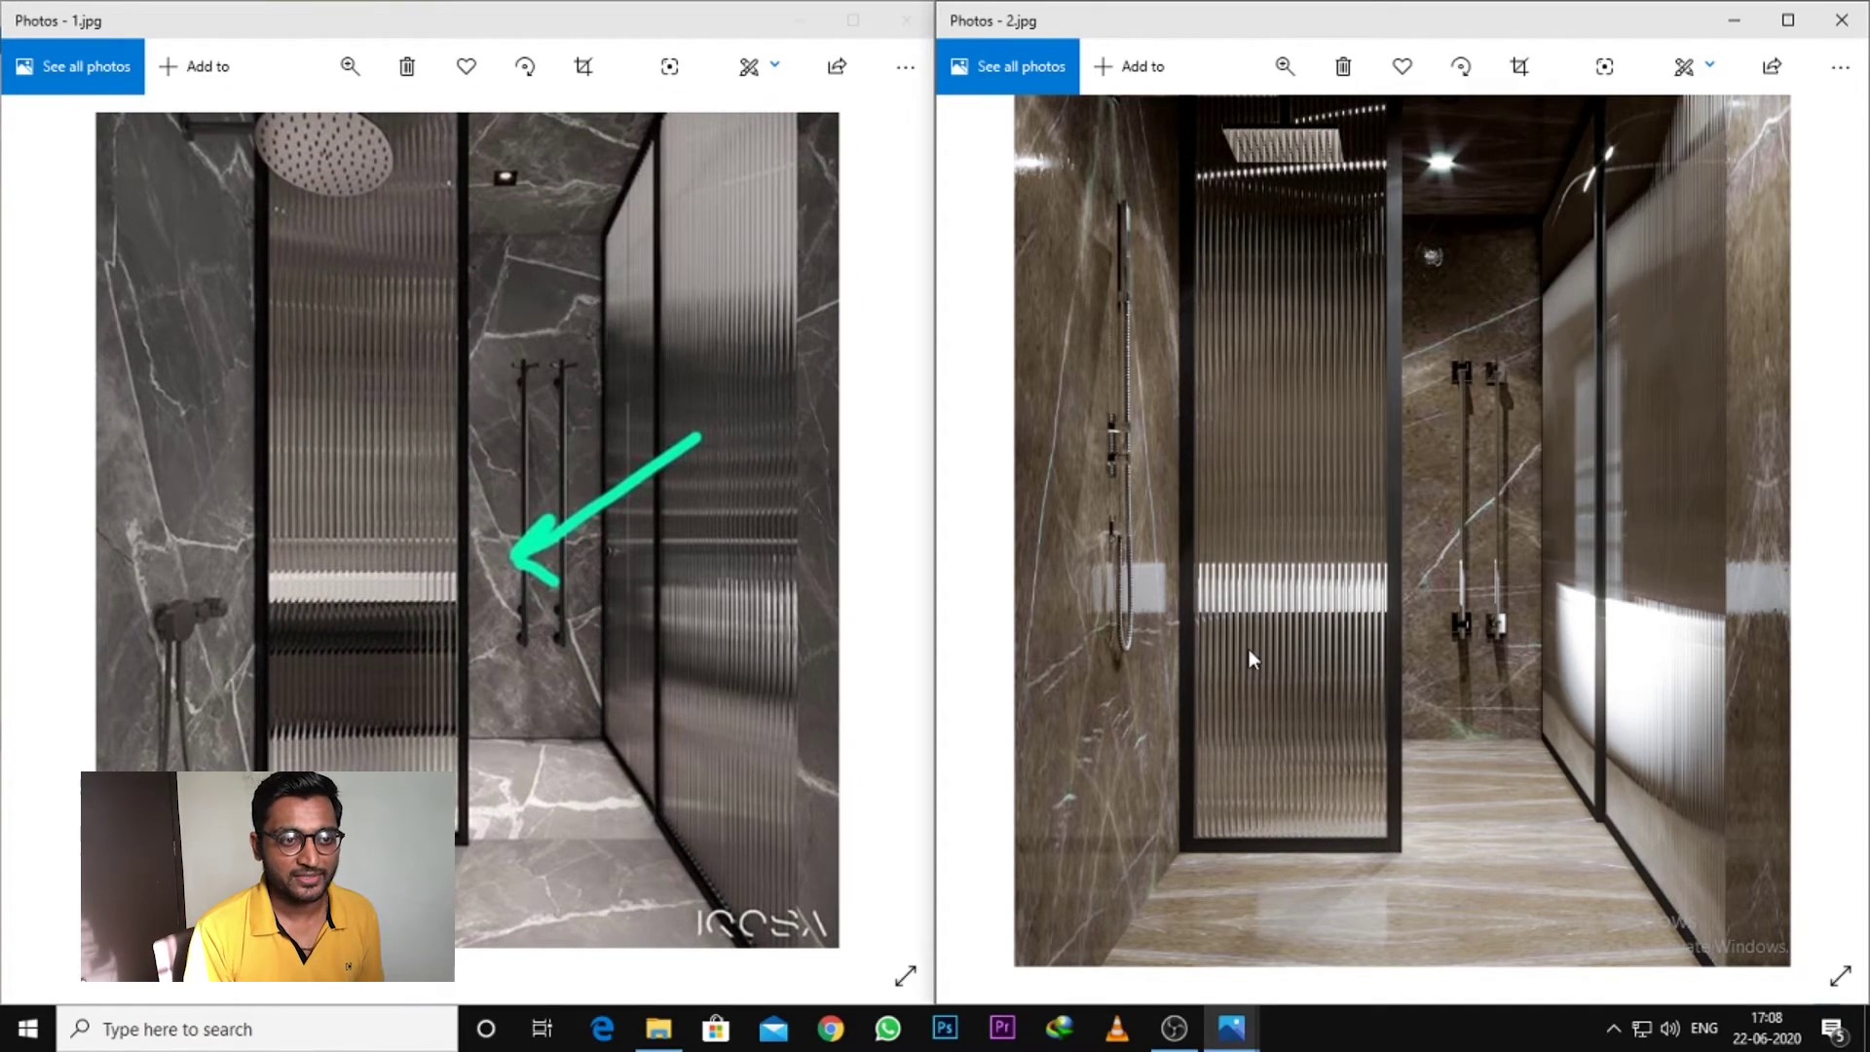